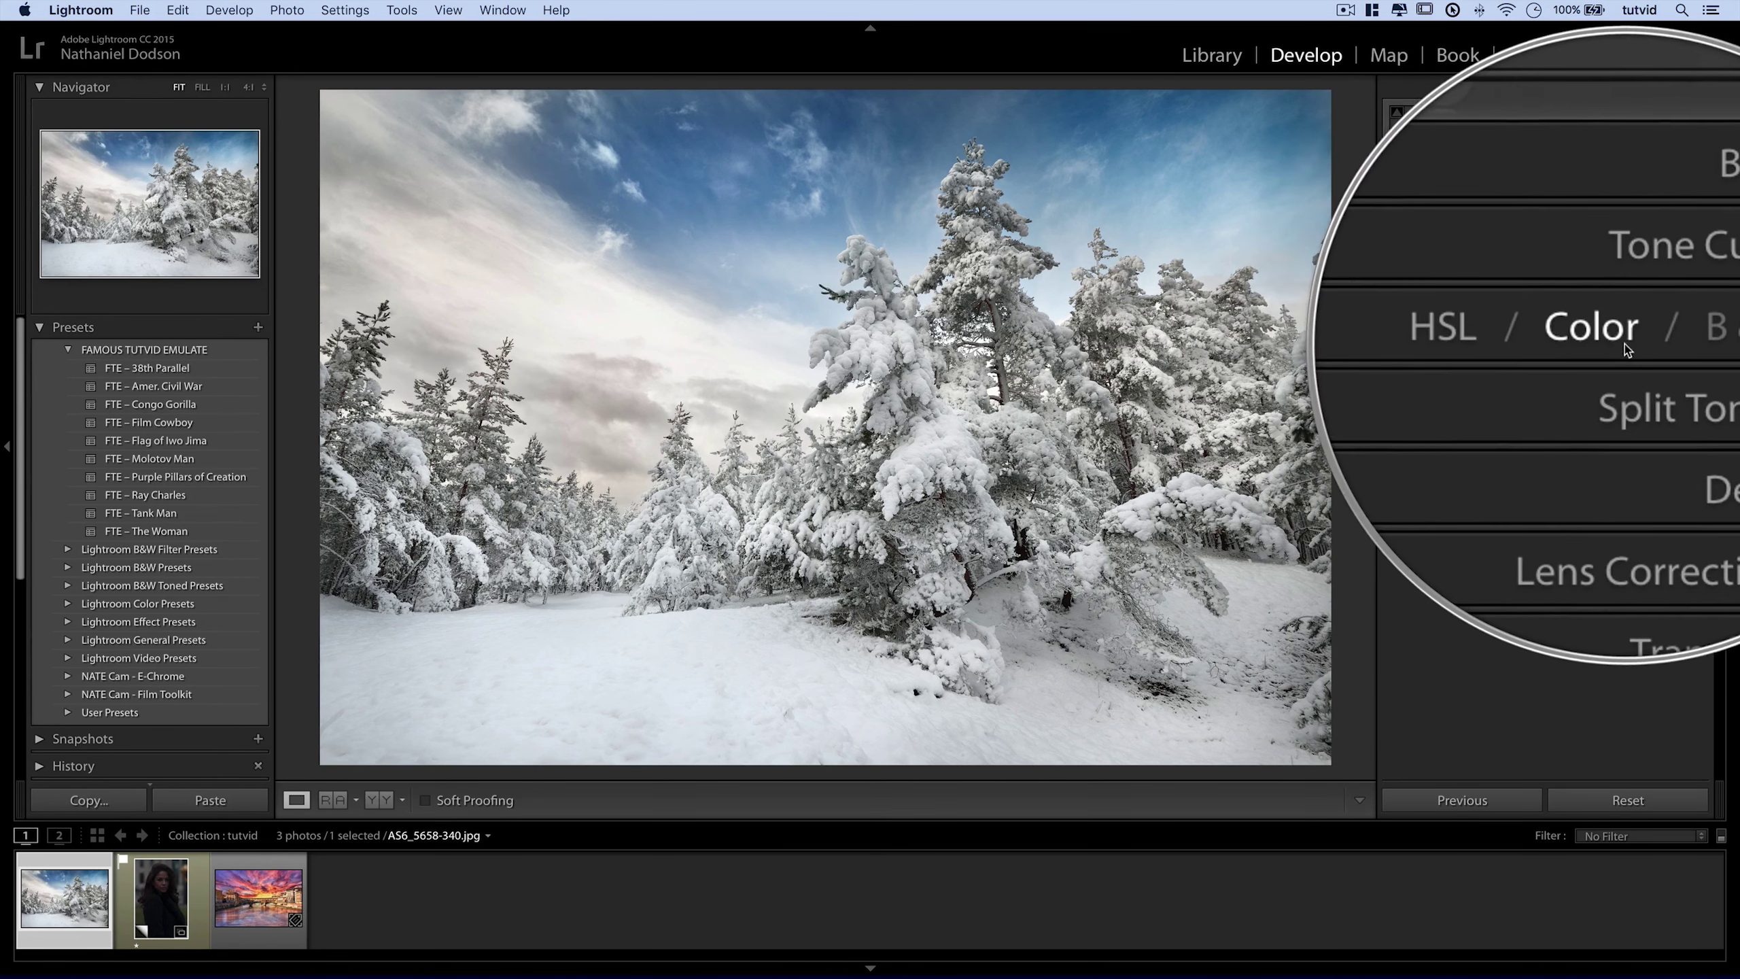
# Convert the winter forest photo to black and white and darken its blue sky tones with the targeted B&W mix adjustment.
pyautogui.click(1693, 340)
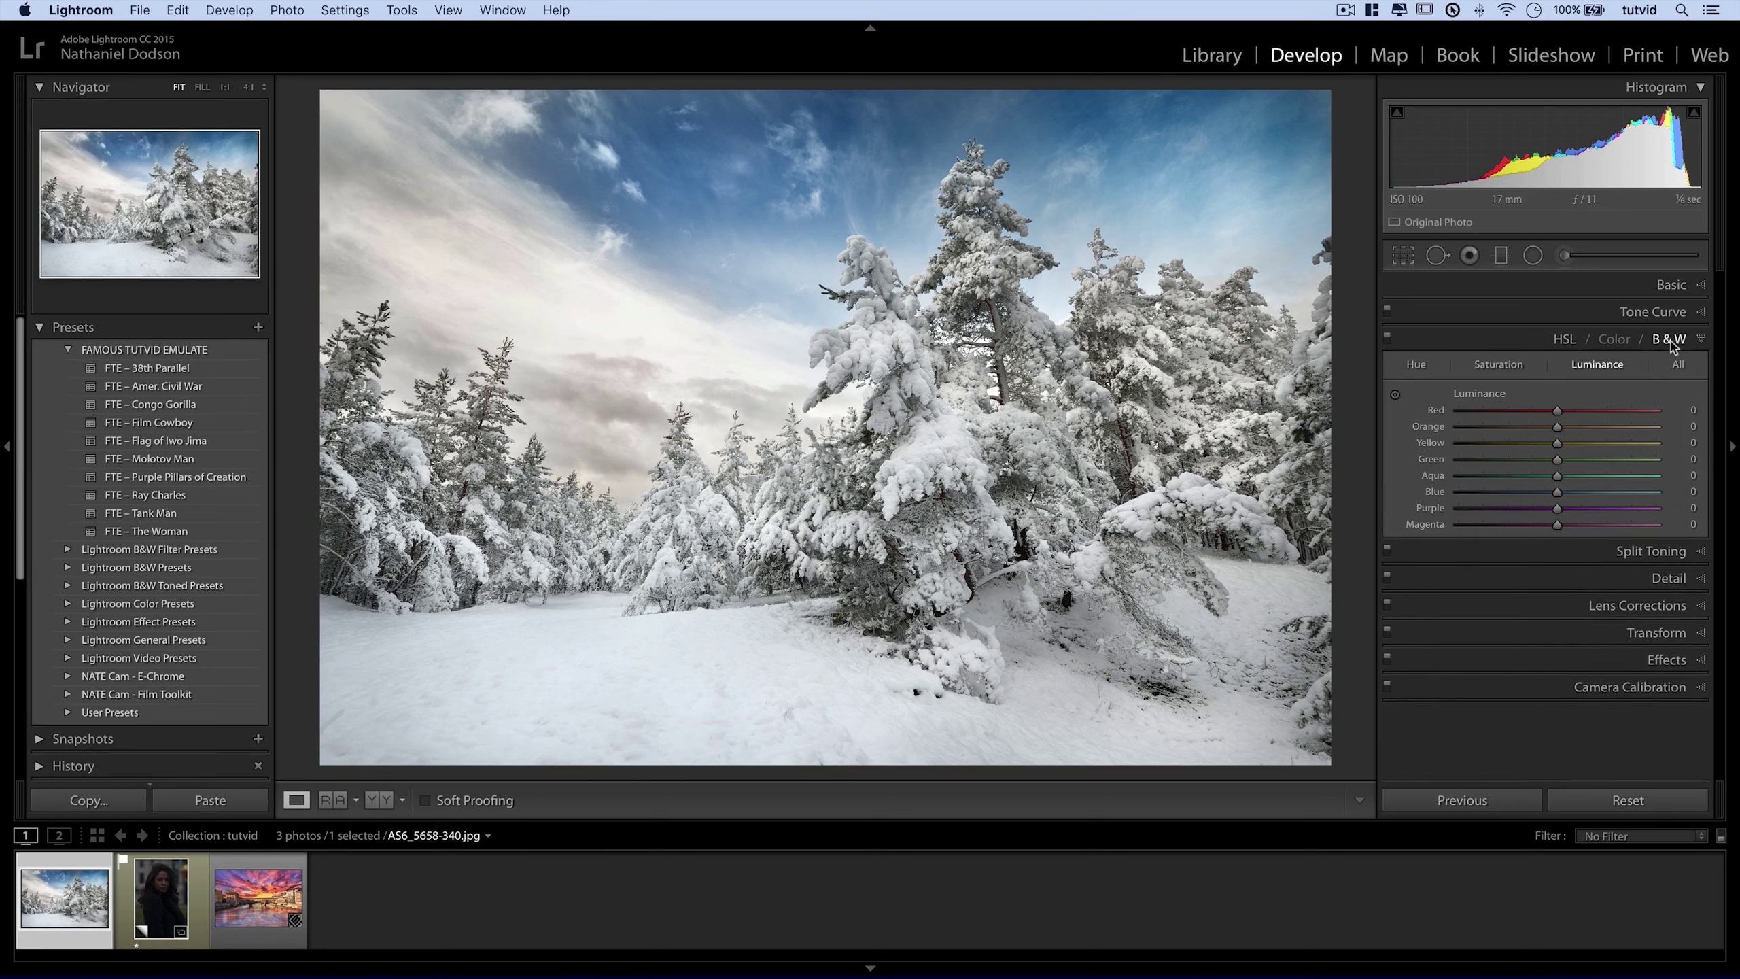
pyautogui.click(1671, 340)
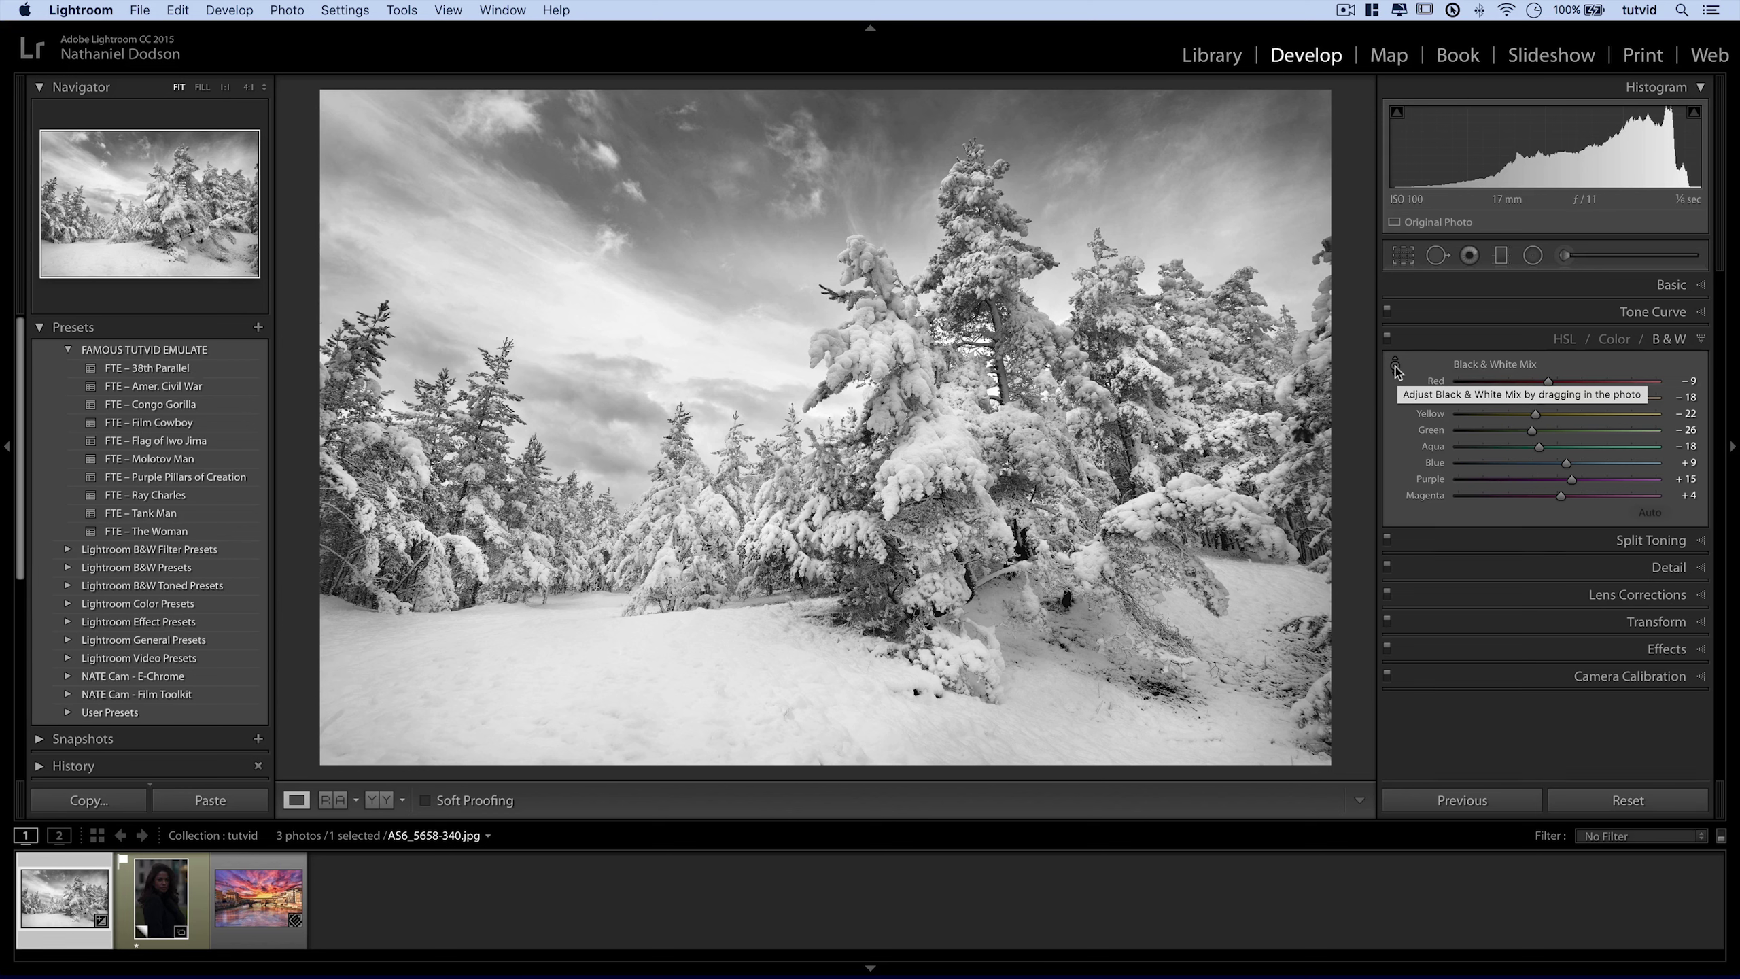
pyautogui.click(1396, 365)
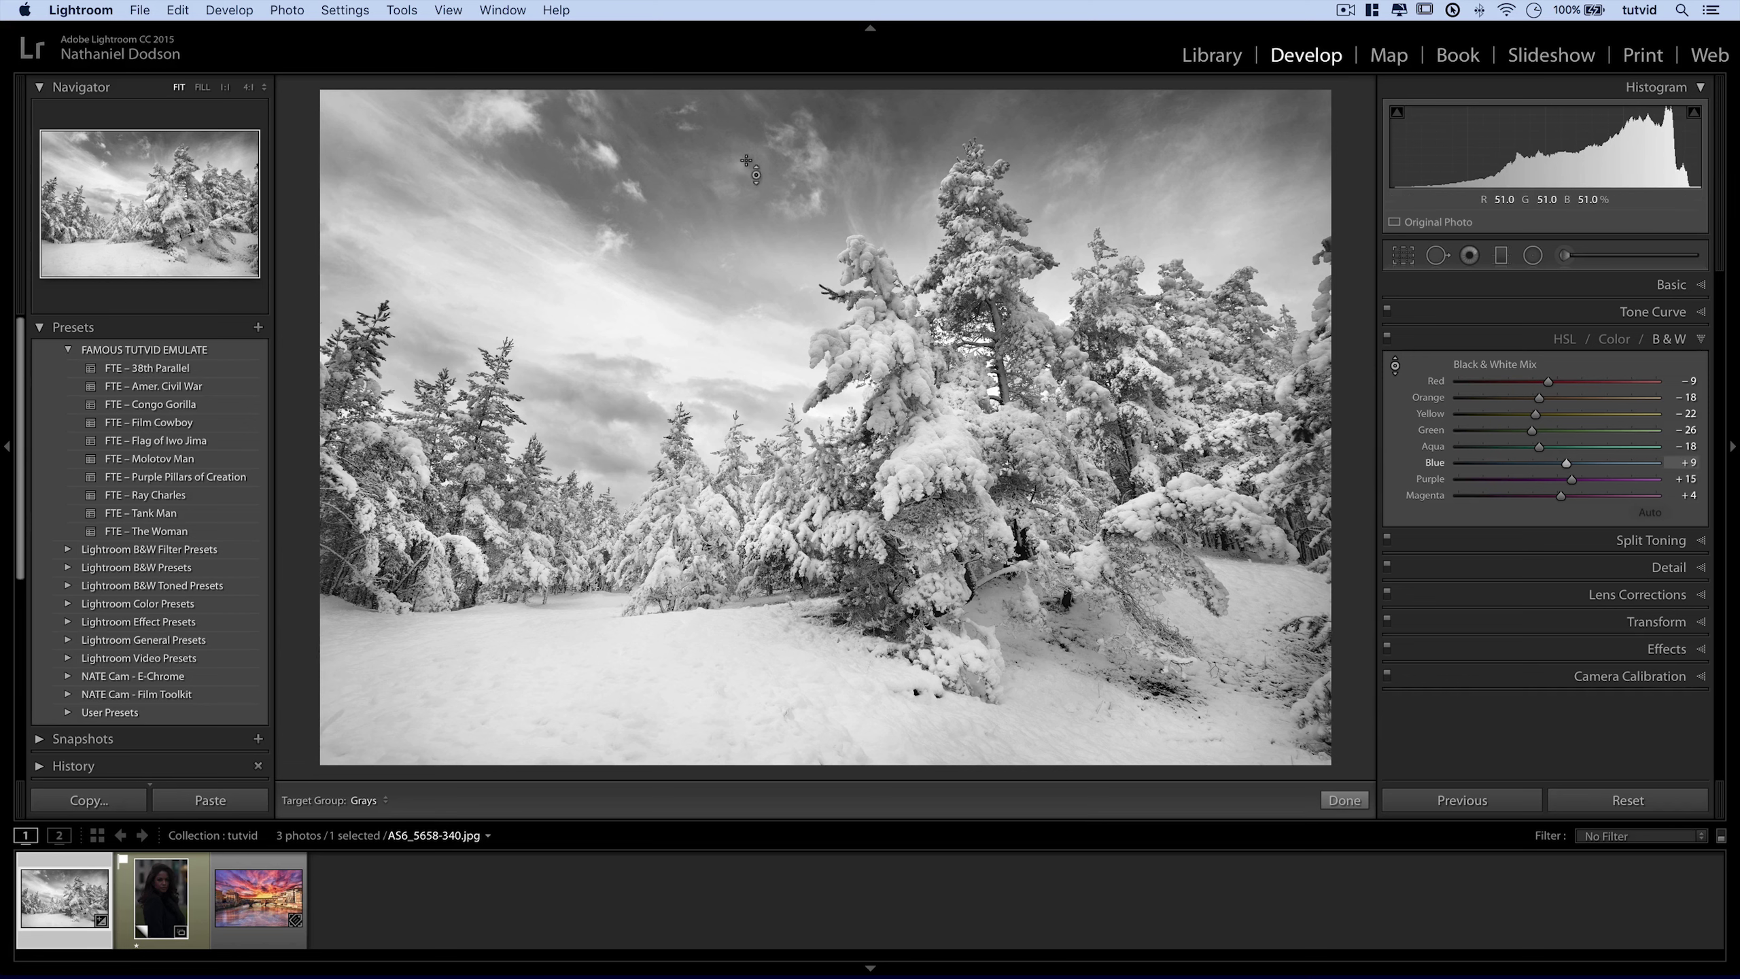
pyautogui.moveTo(733, 171); pyautogui.dragTo(733, 236)
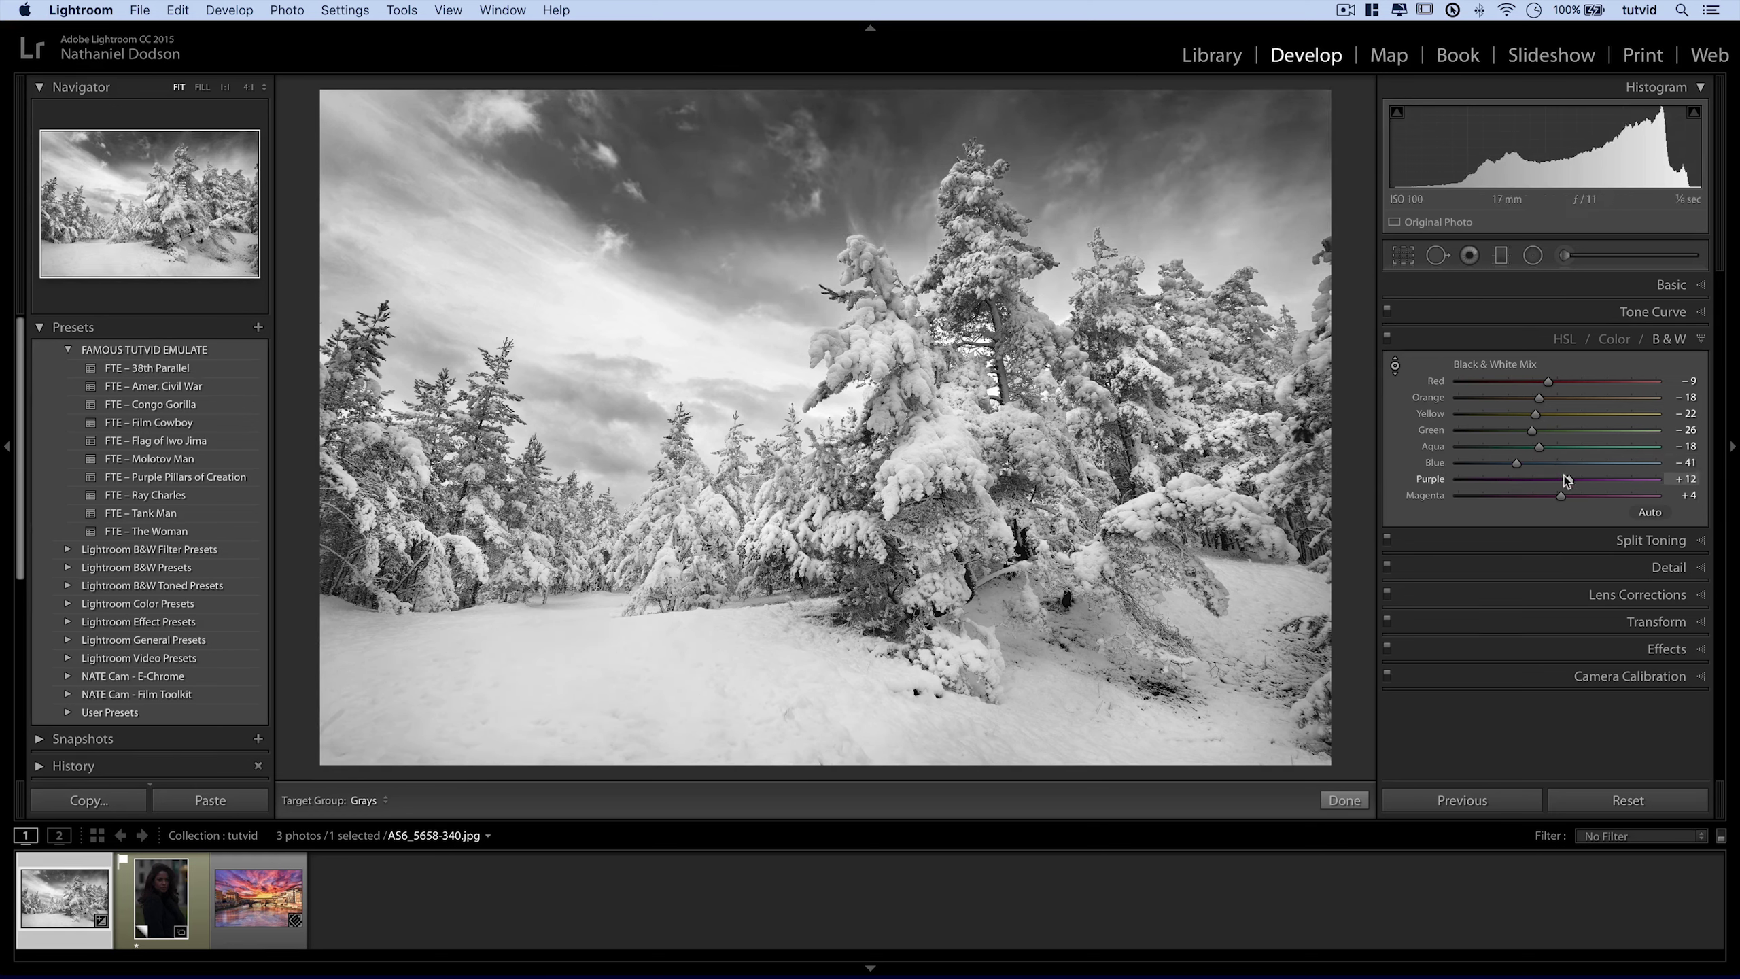
pyautogui.moveTo(733, 199); pyautogui.dragTo(733, 281)
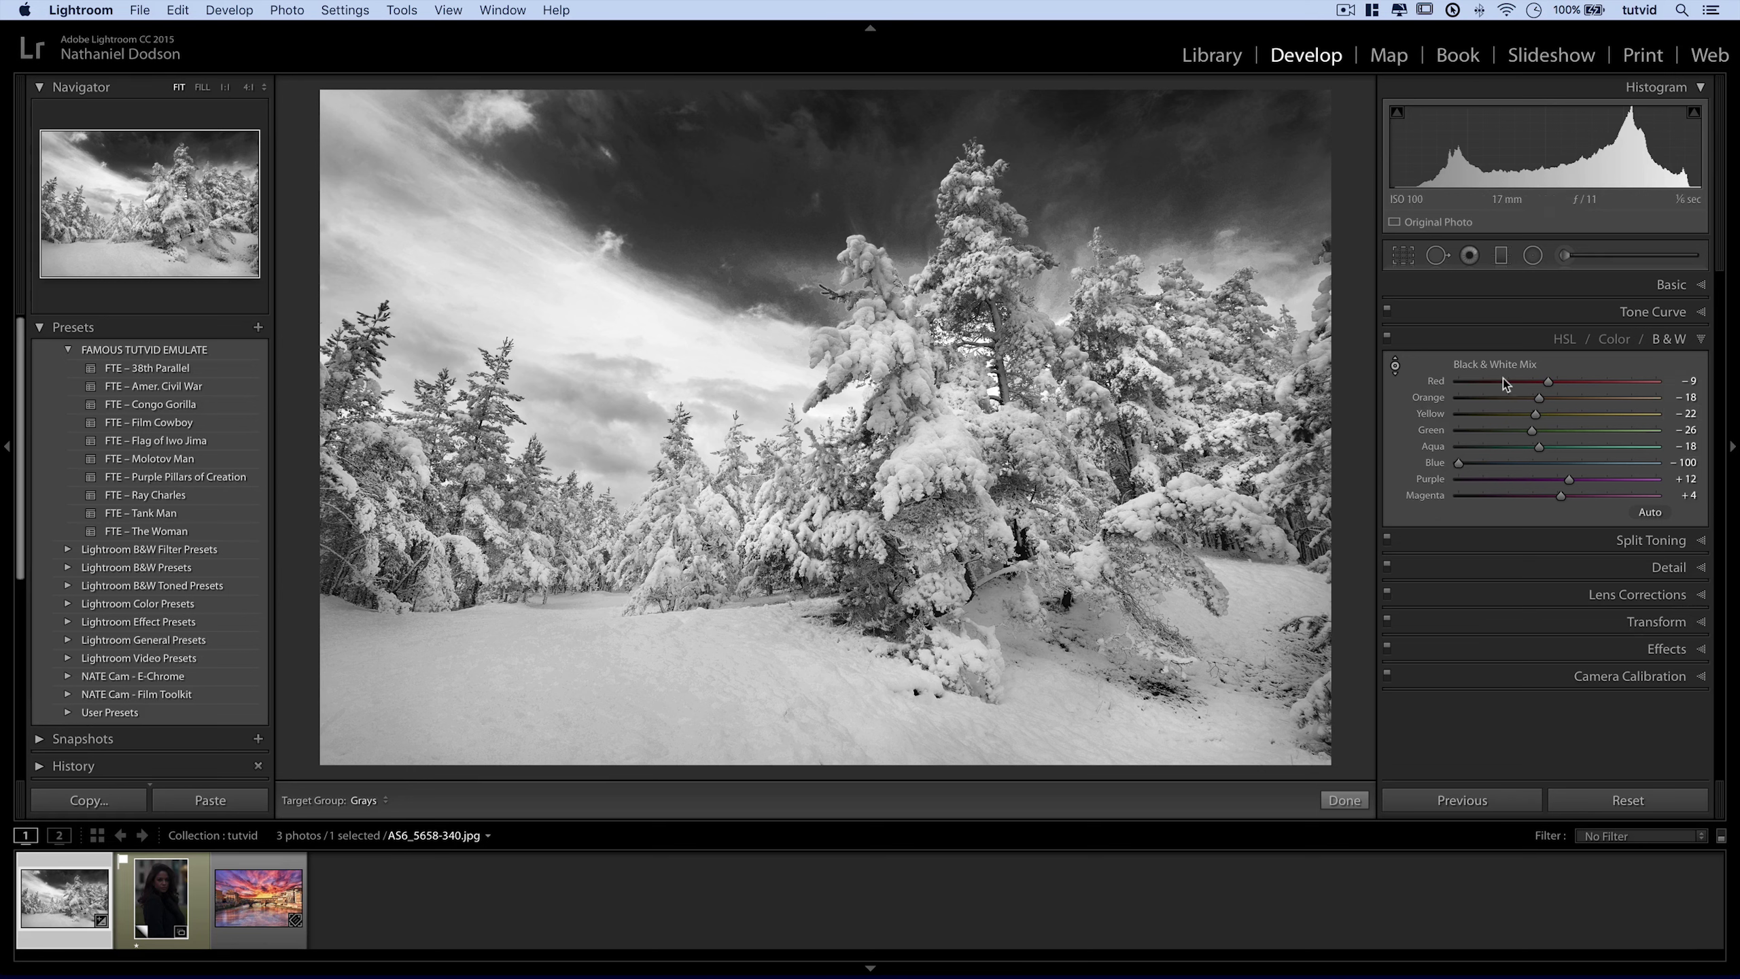
# Set the black and white mix to Aqua -63 and Blue -38, and fine-tune the Purple and Green values.
pyautogui.moveTo(1469, 466)
pyautogui.mouseDown()
pyautogui.moveTo(1522, 467)
pyautogui.moveTo(1529, 446)
pyautogui.moveTo(1496, 446)
pyautogui.mouseUp()
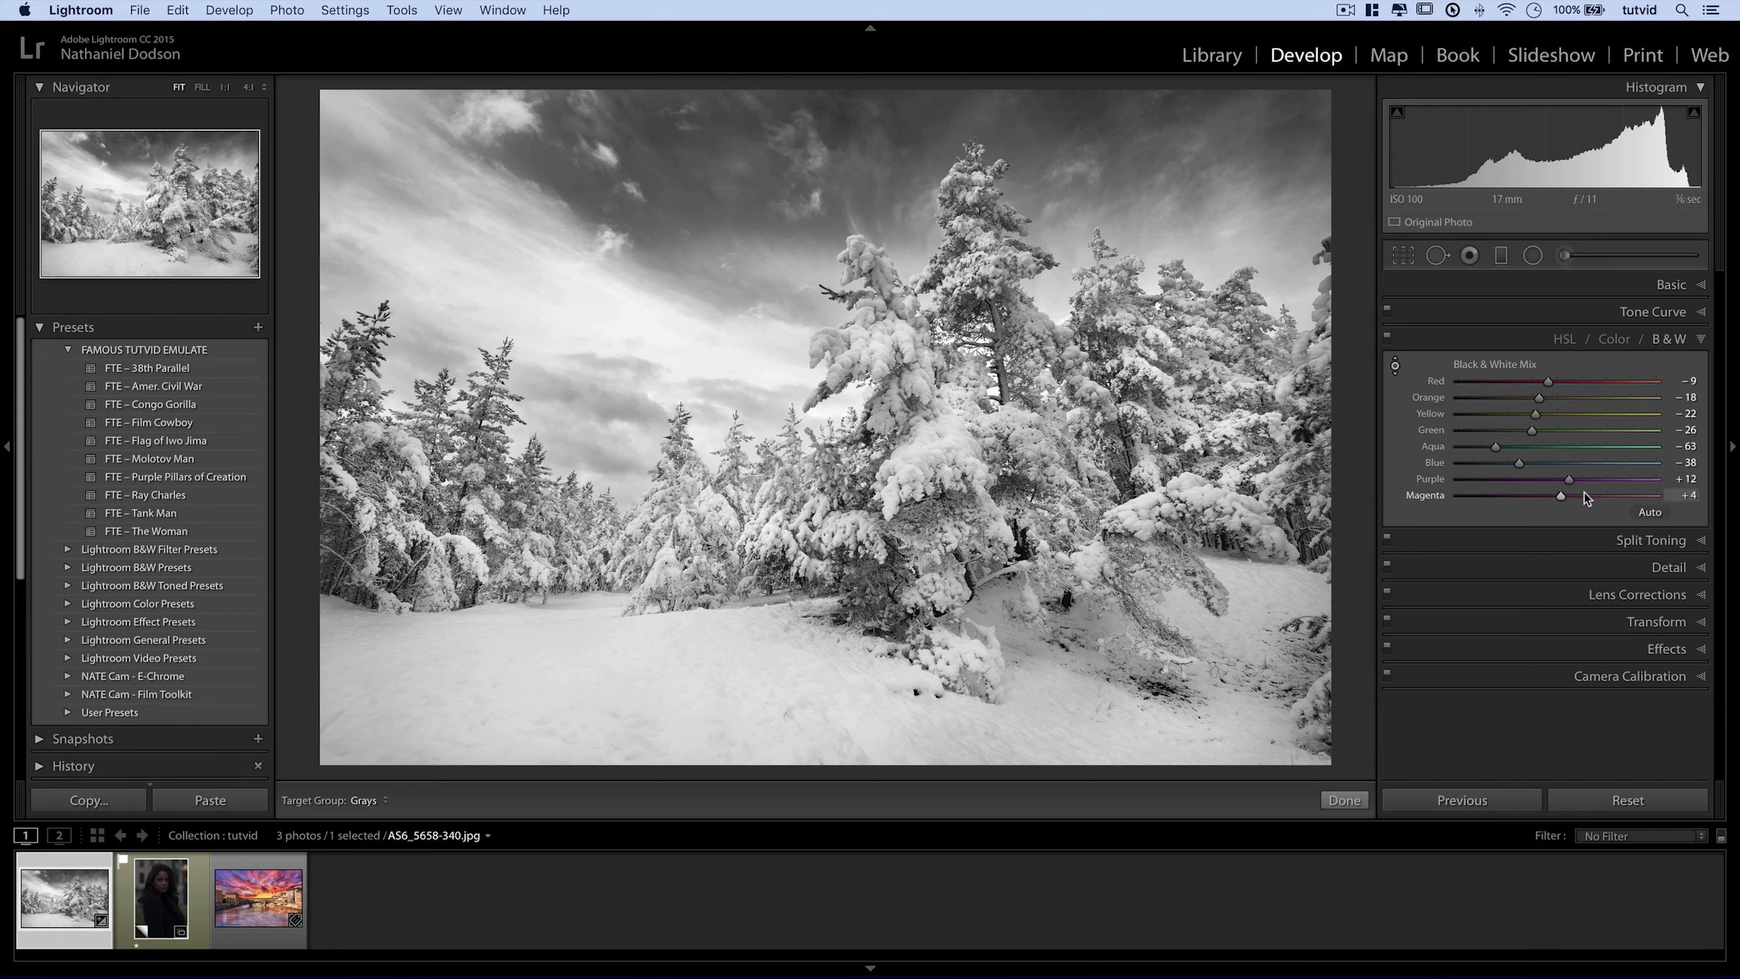
pyautogui.moveTo(1497, 480); pyautogui.dragTo(1447, 483)
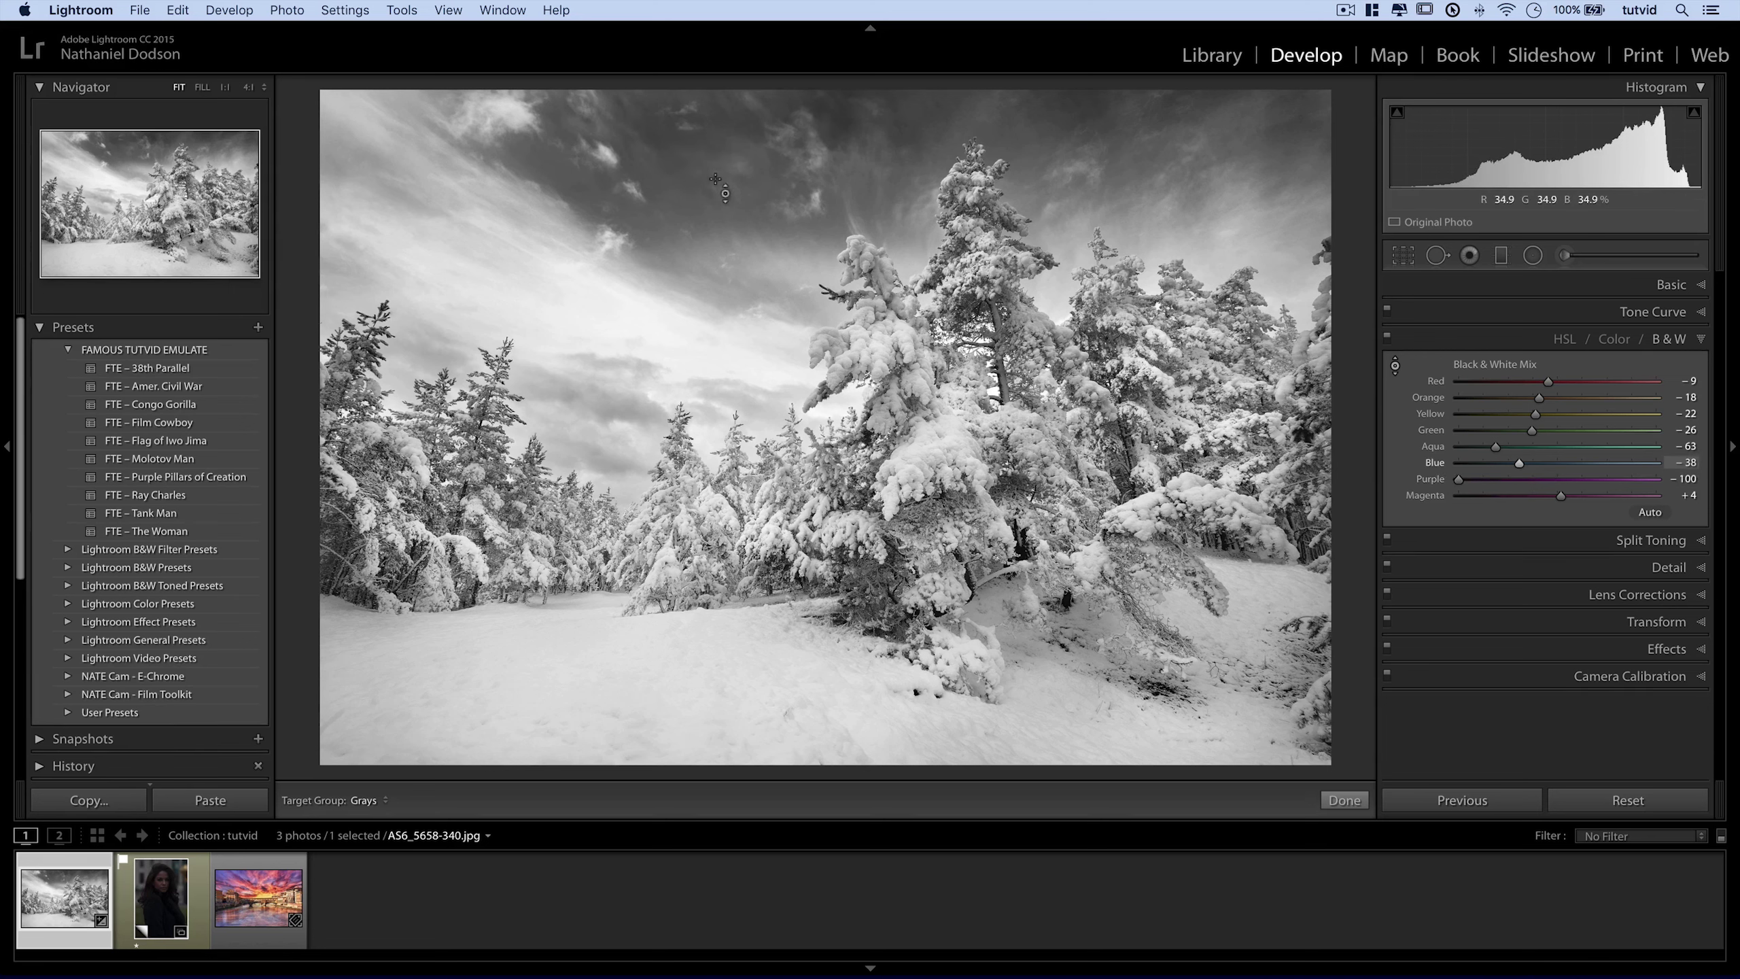
pyautogui.moveTo(1469, 481); pyautogui.dragTo(1569, 500)
pyautogui.moveTo(1534, 431)
pyautogui.mouseDown()
pyautogui.moveTo(1566, 437)
pyautogui.moveTo(1526, 433)
pyautogui.mouseUp()
# Compare the forest photo with and without the black and white mix.
pyautogui.click(1388, 337)
pyautogui.click(1388, 337)
pyautogui.click(1388, 337)
pyautogui.click(1388, 337)
pyautogui.click(1701, 339)
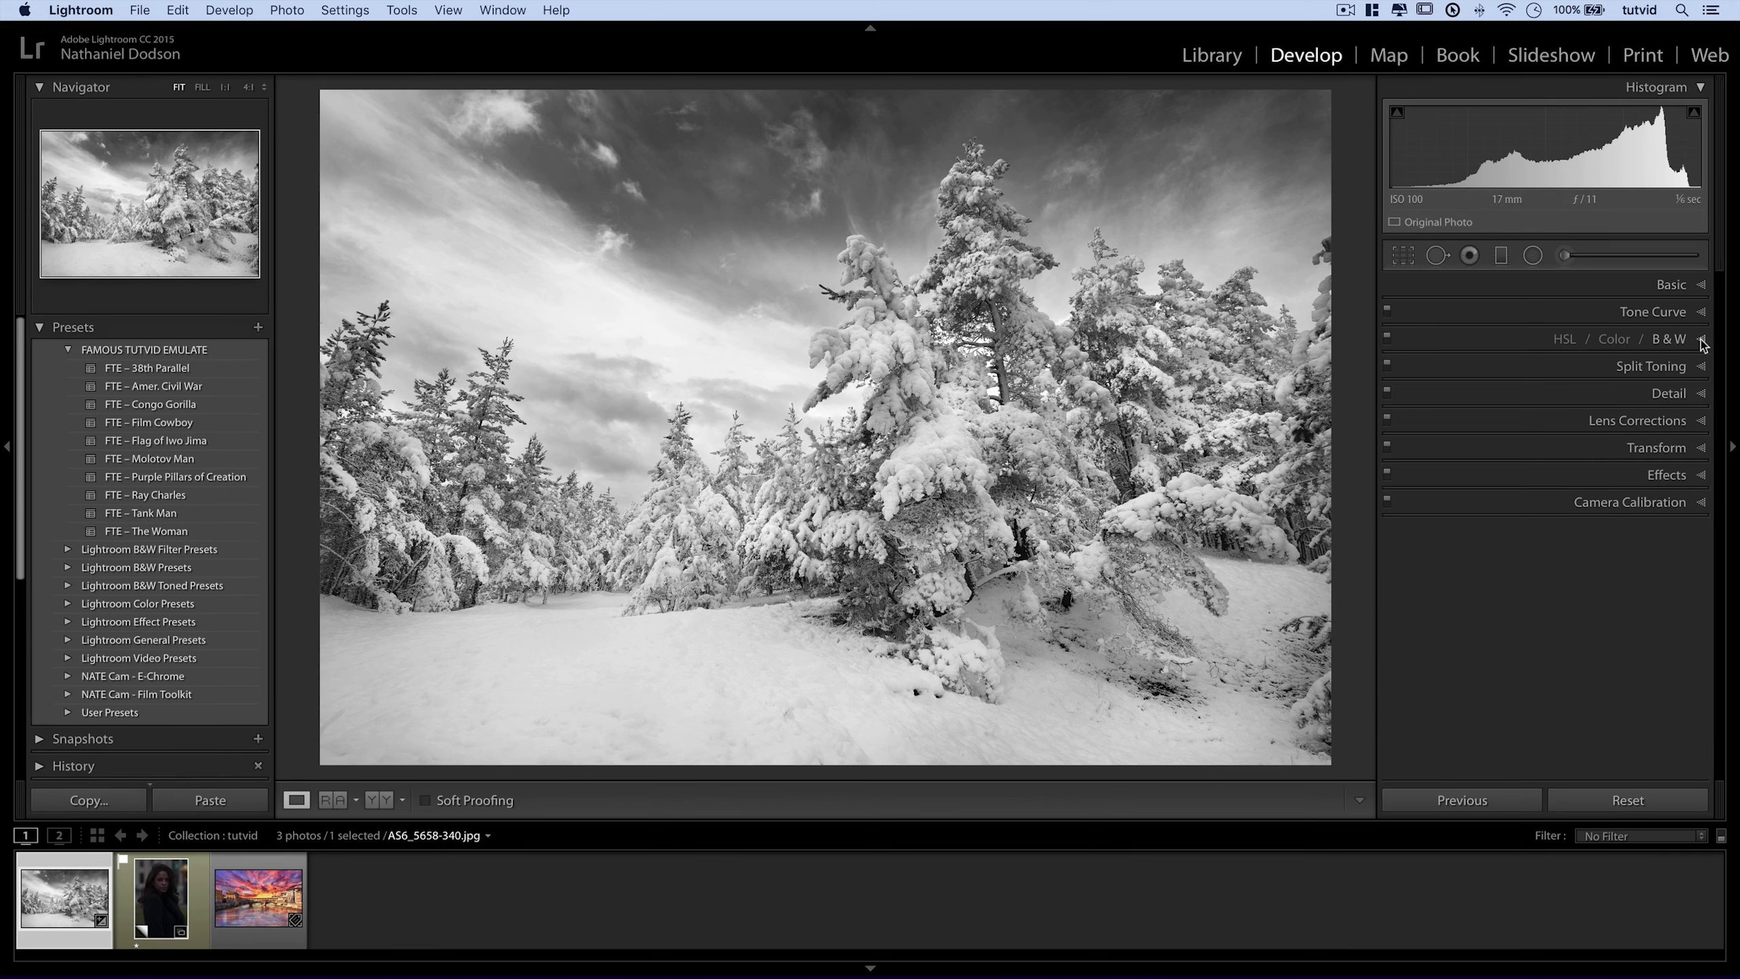
# Pull down the shadows on the RGB tone curve, anchor a highlight point, and compare the photo with and without the curve.
pyautogui.click(1650, 314)
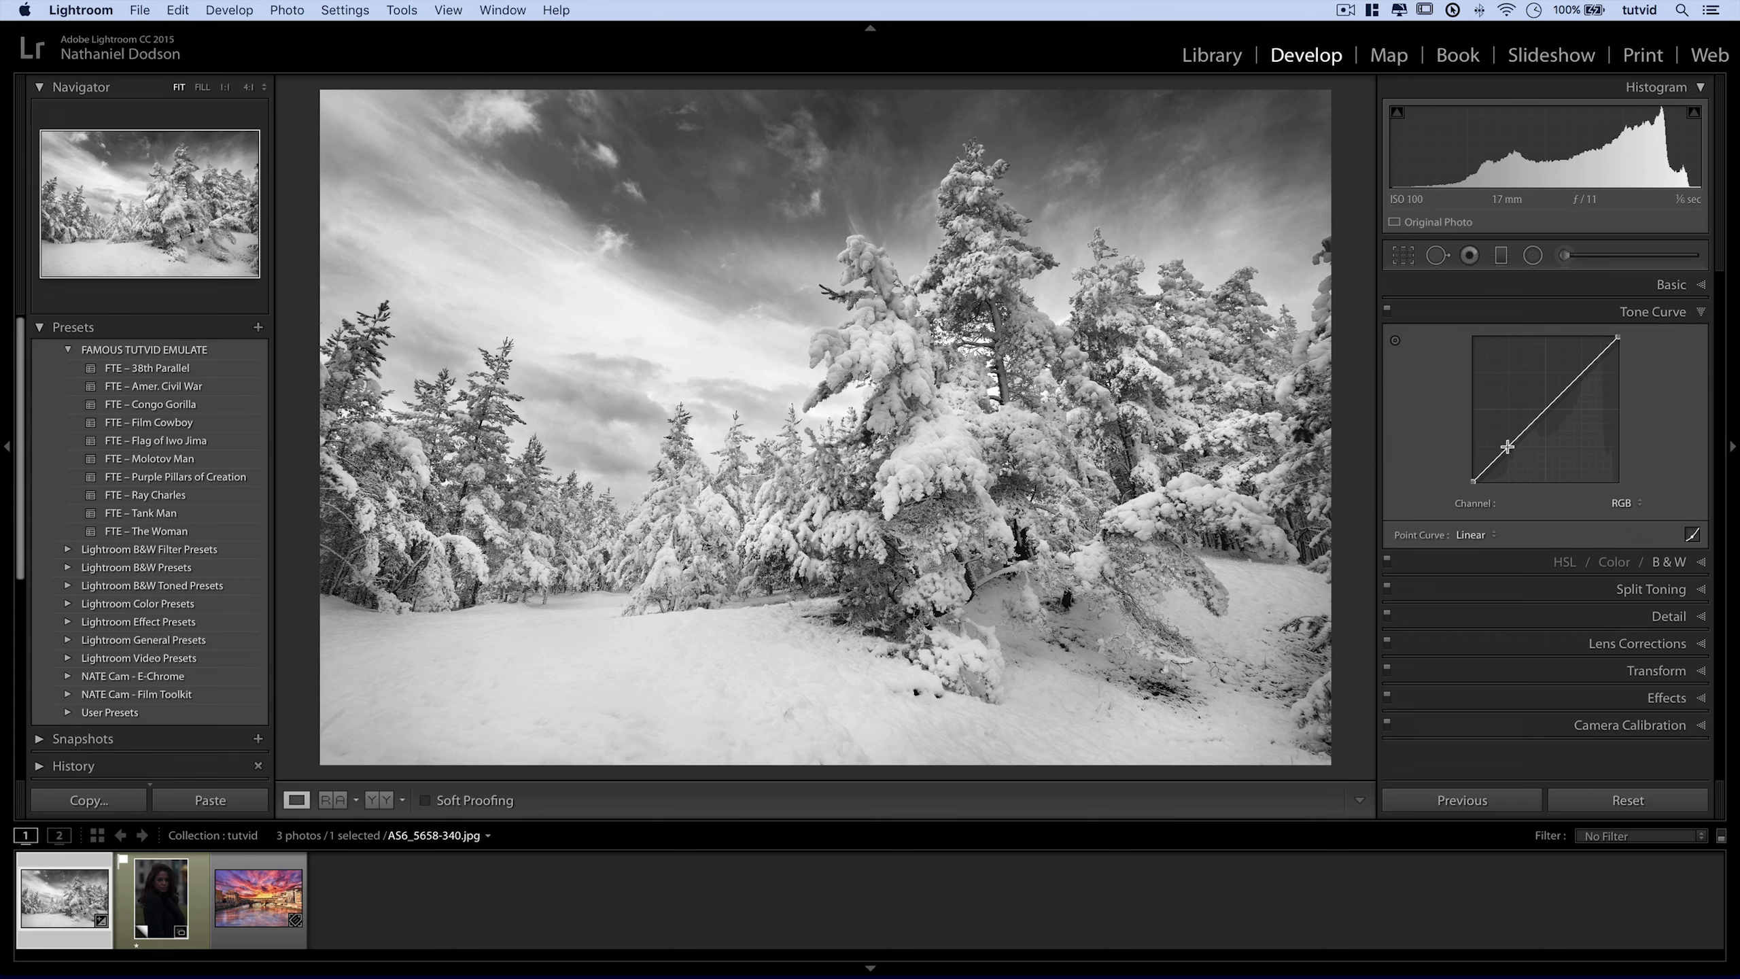
pyautogui.moveTo(1509, 446); pyautogui.dragTo(1509, 466)
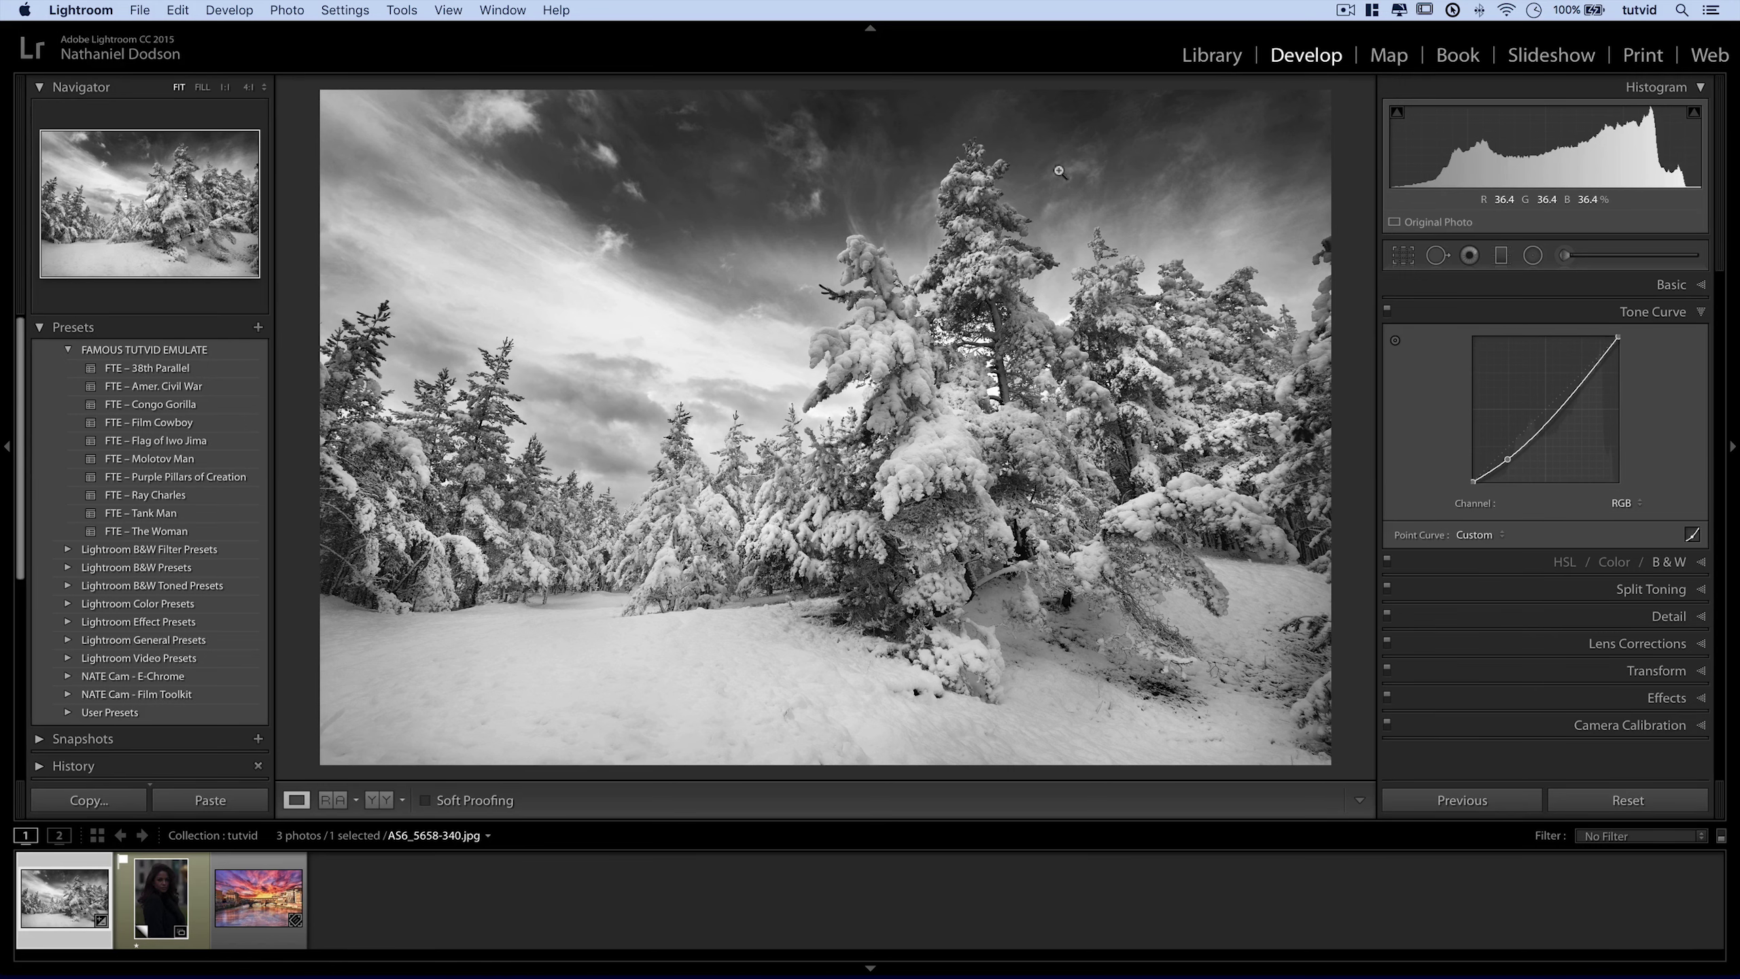
pyautogui.moveTo(1508, 460); pyautogui.dragTo(1509, 461)
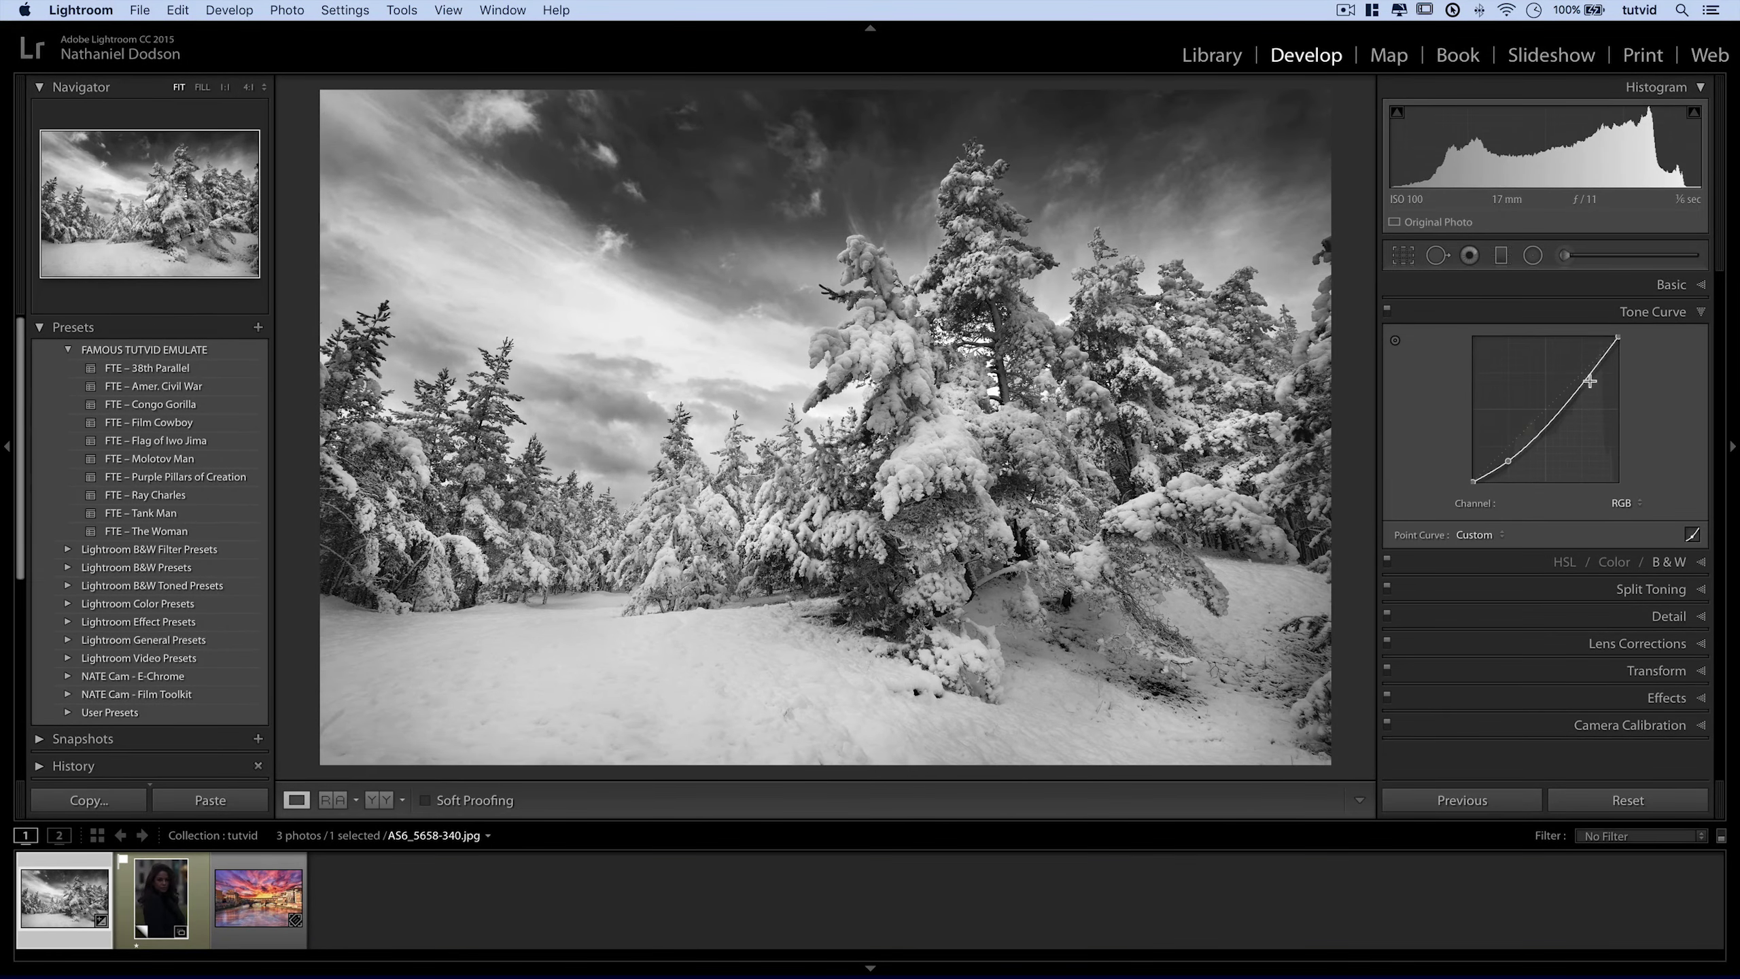
pyautogui.moveTo(1587, 376); pyautogui.dragTo(1588, 378)
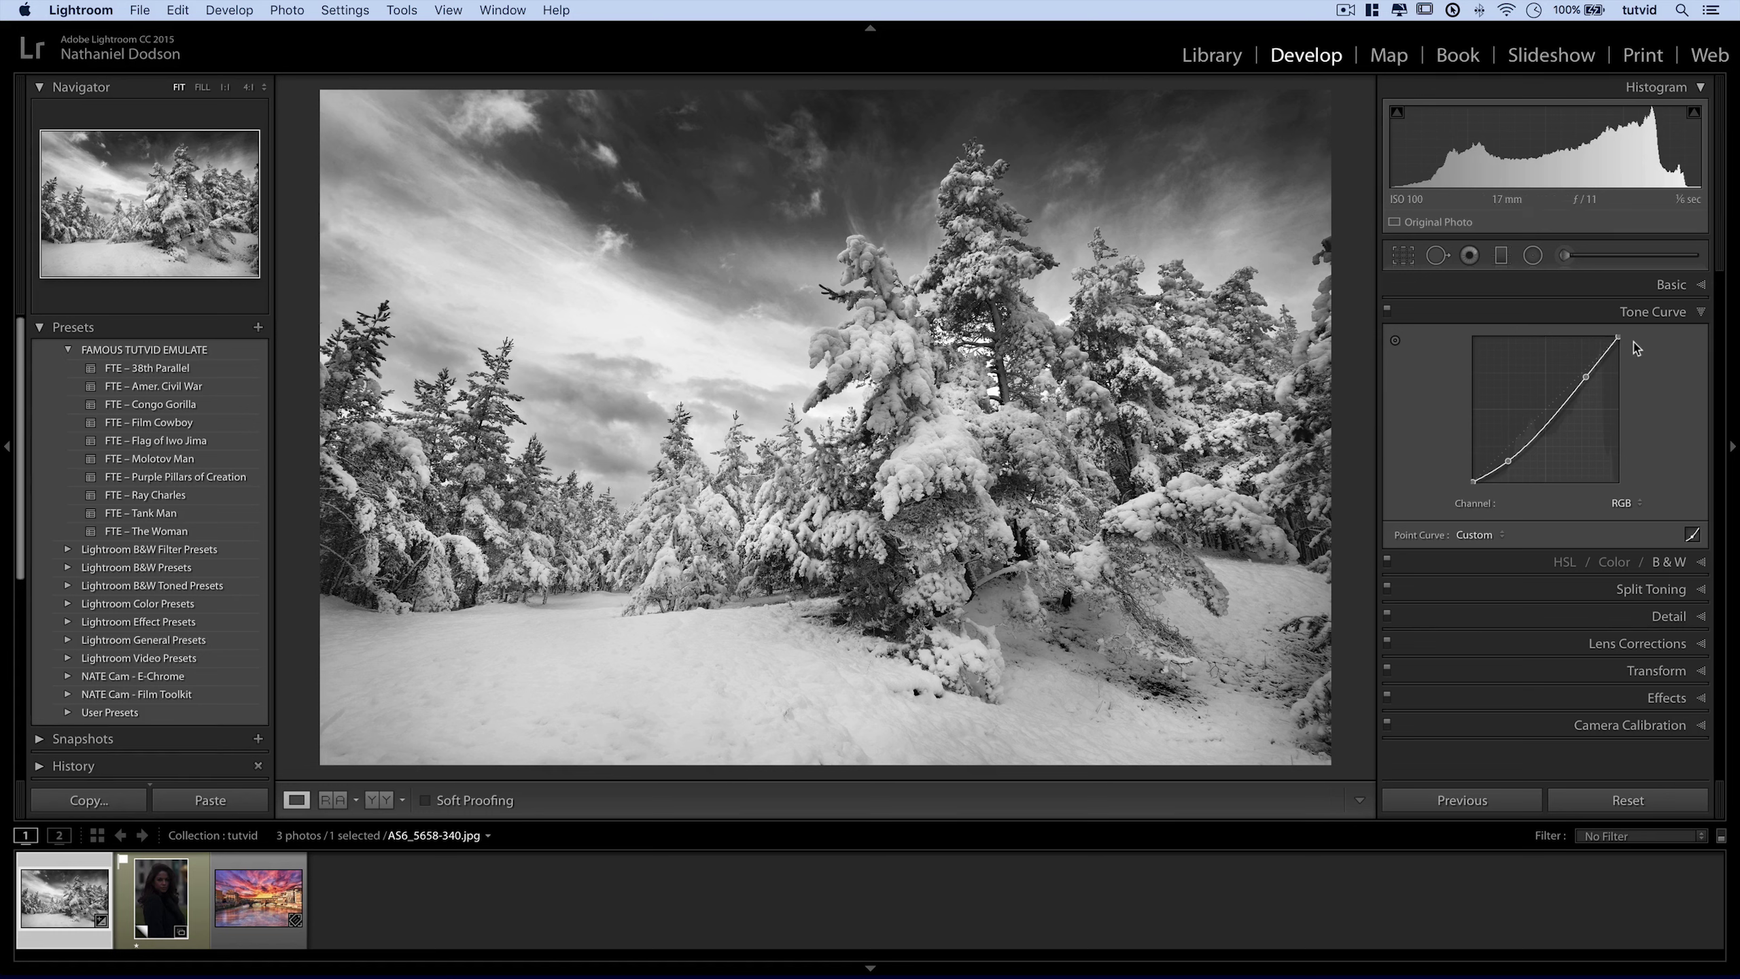
pyautogui.click(1389, 311)
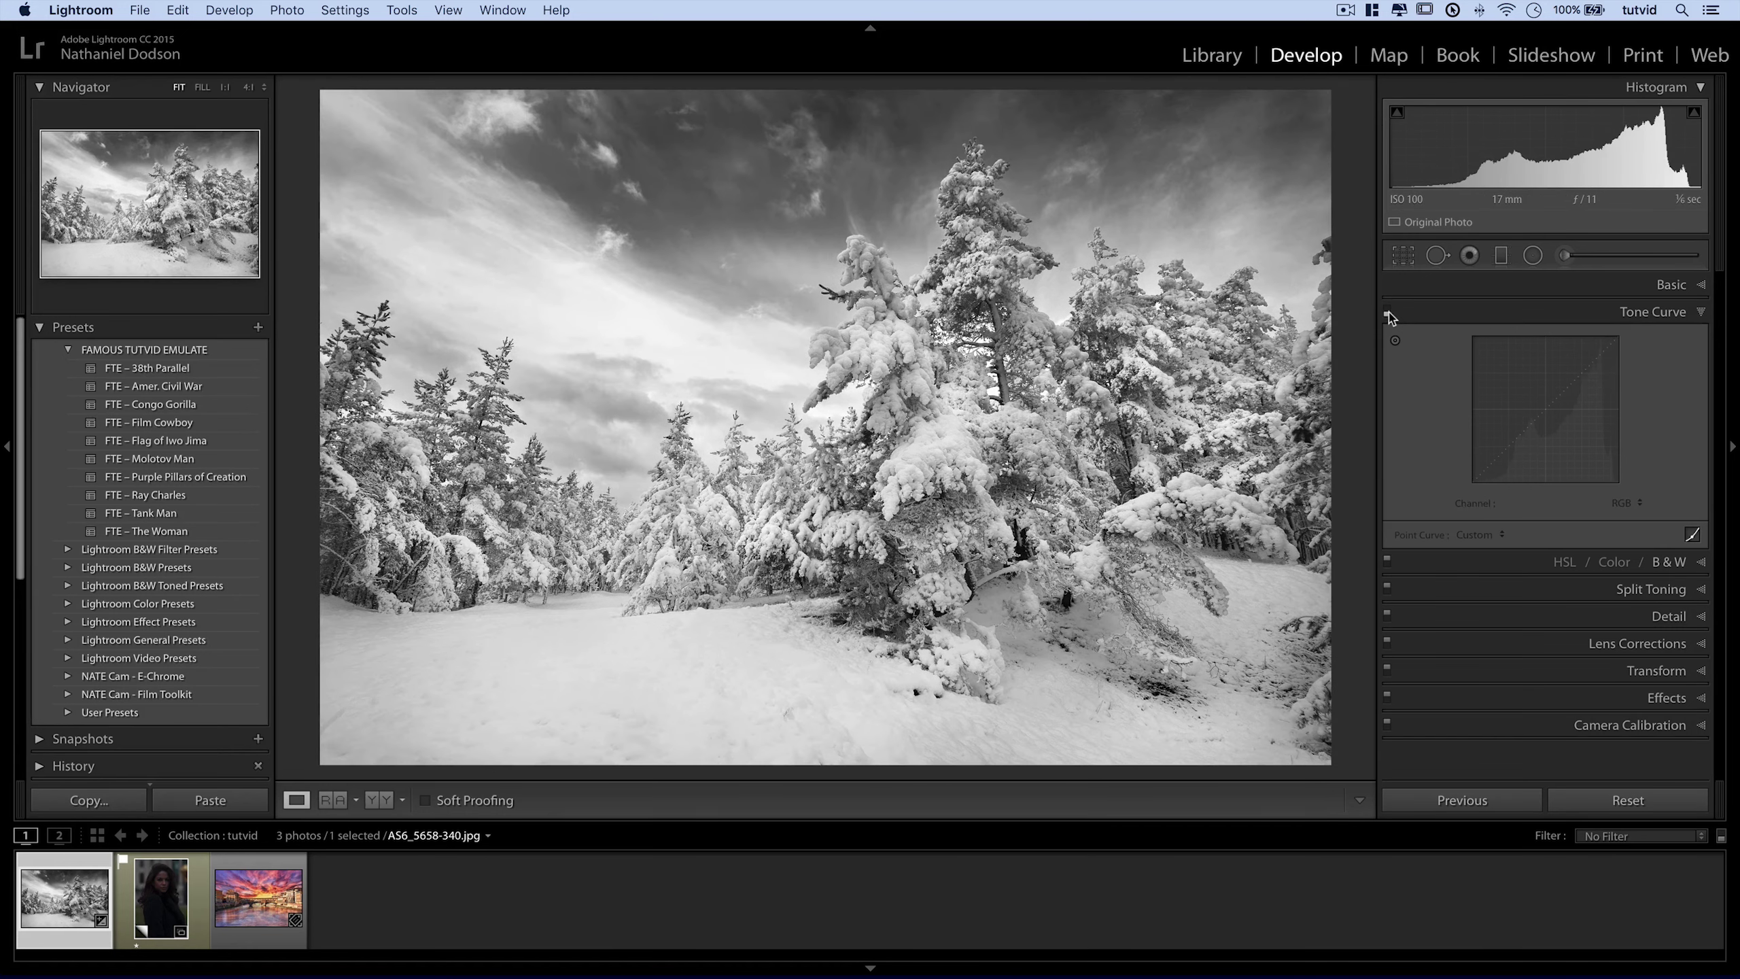
pyautogui.click(1388, 311)
pyautogui.click(1637, 315)
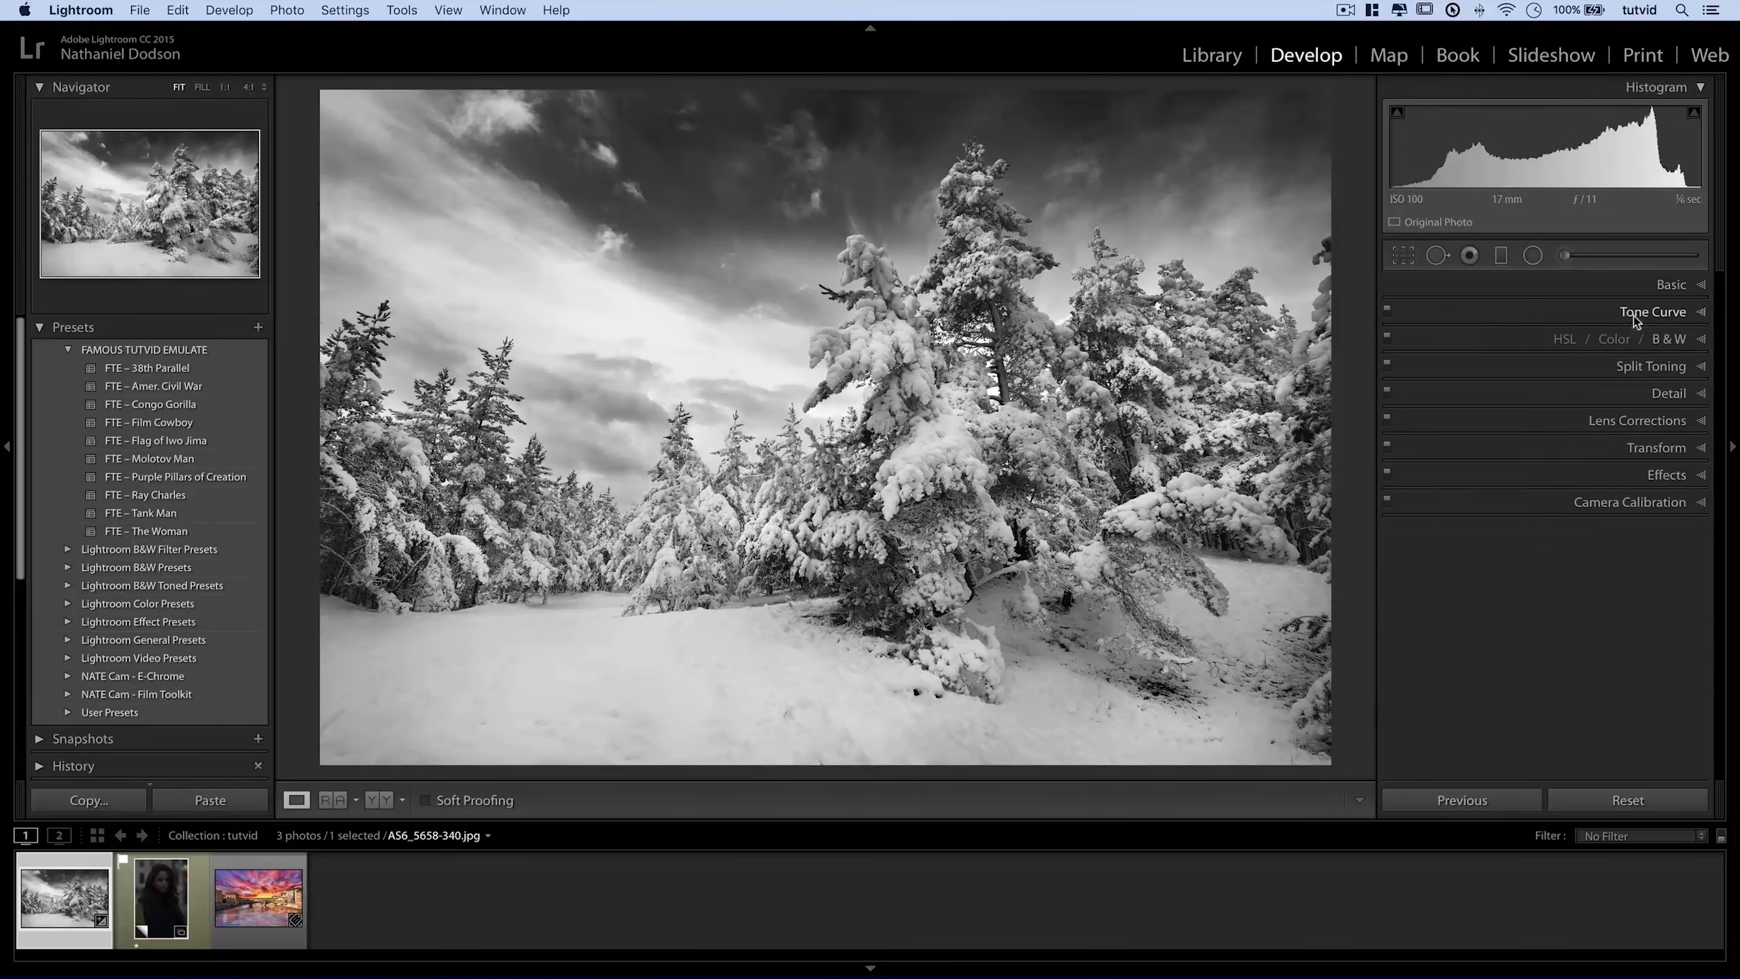
# Enable Constrain Crop in the manual lens corrections and set the distortion amount to +20.
pyautogui.click(1659, 396)
pyautogui.click(1667, 363)
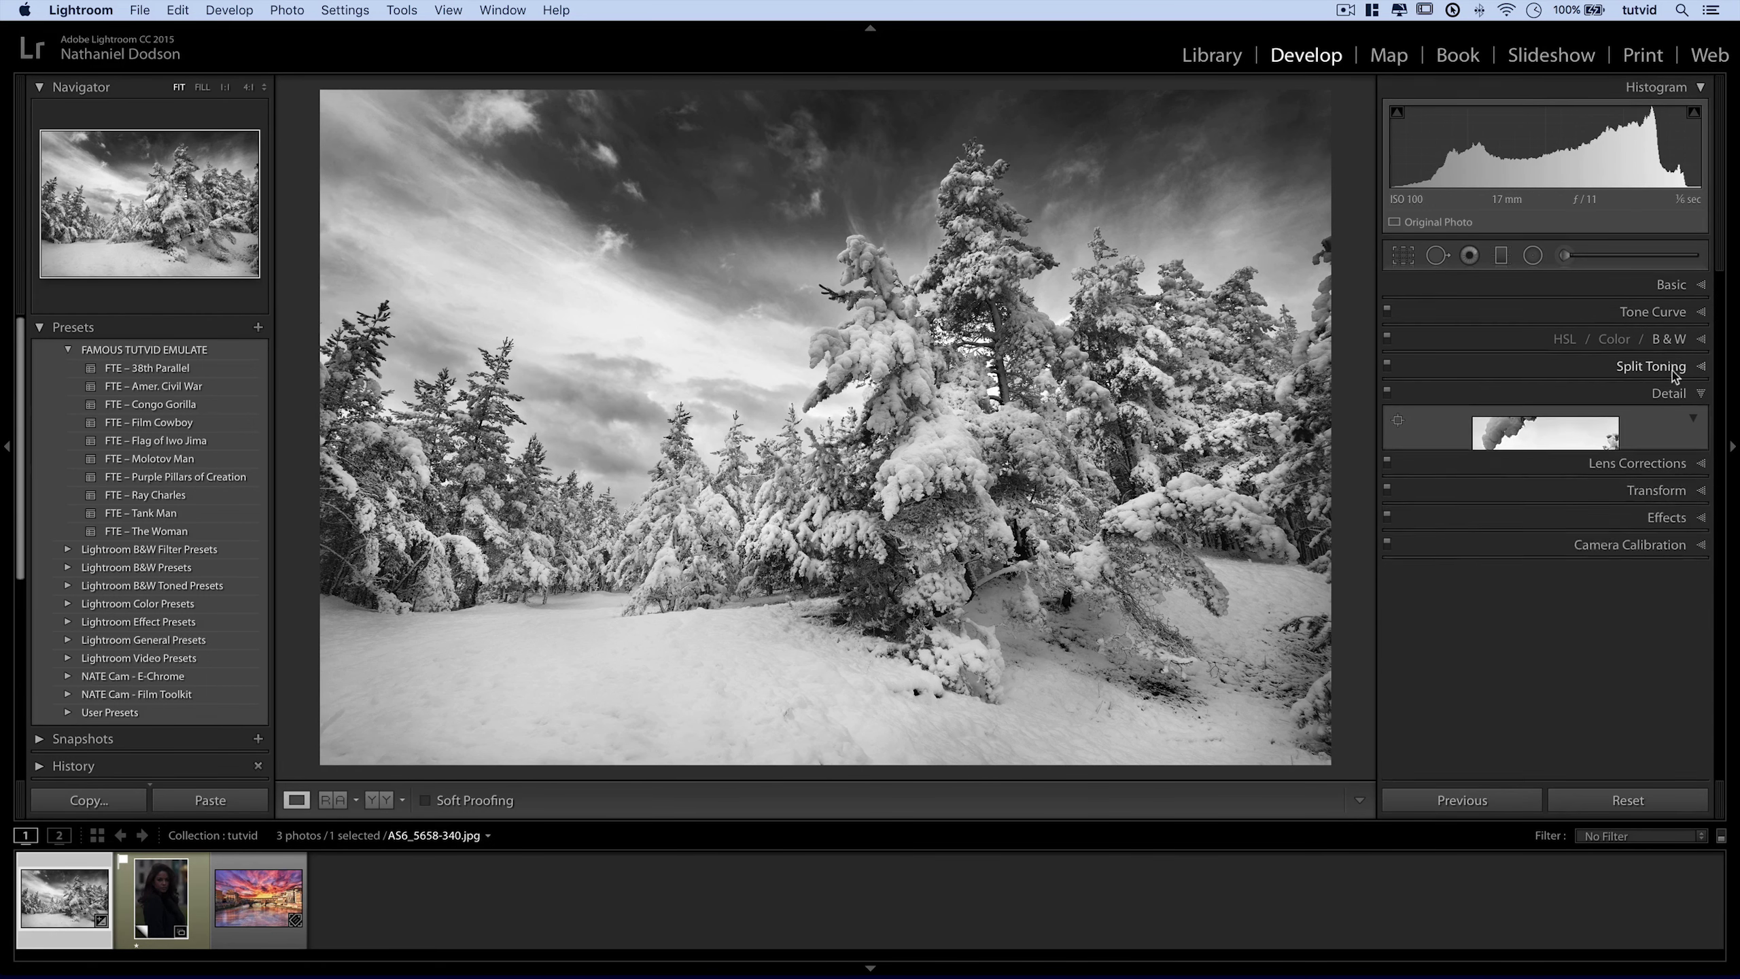
pyautogui.click(1655, 431)
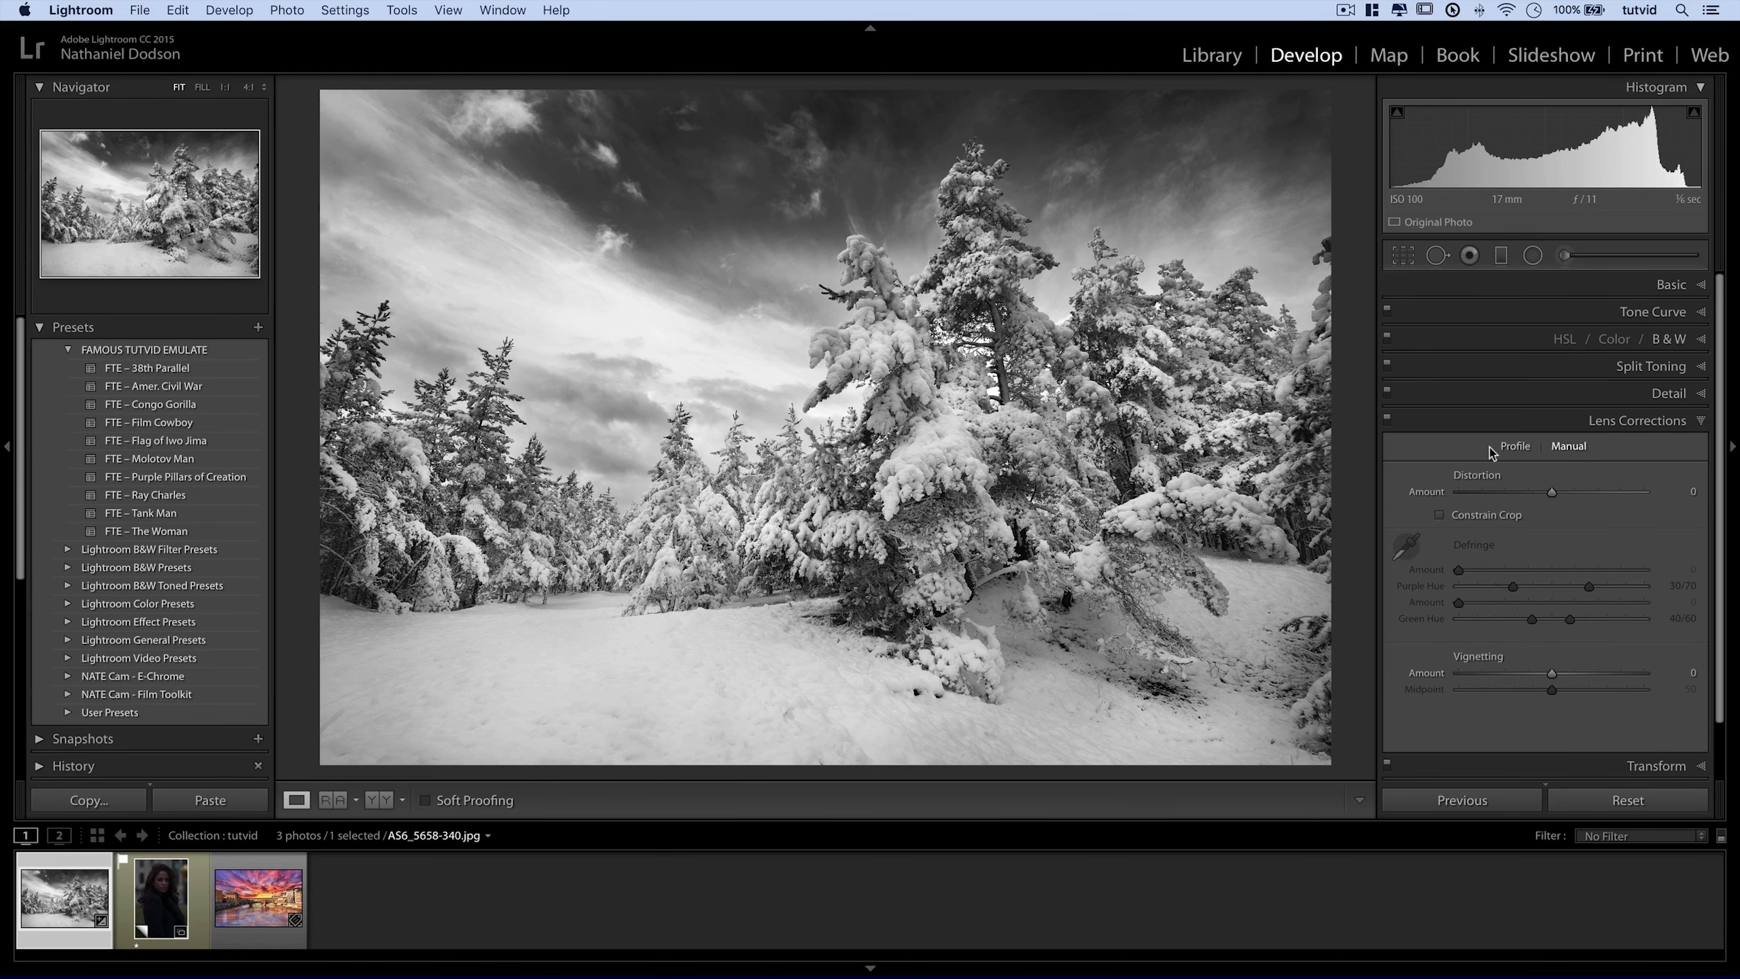
pyautogui.click(1513, 444)
pyautogui.click(1570, 446)
pyautogui.click(1458, 518)
pyautogui.moveTo(1552, 491); pyautogui.dragTo(1568, 491)
pyautogui.moveTo(1569, 486); pyautogui.dragTo(1571, 486)
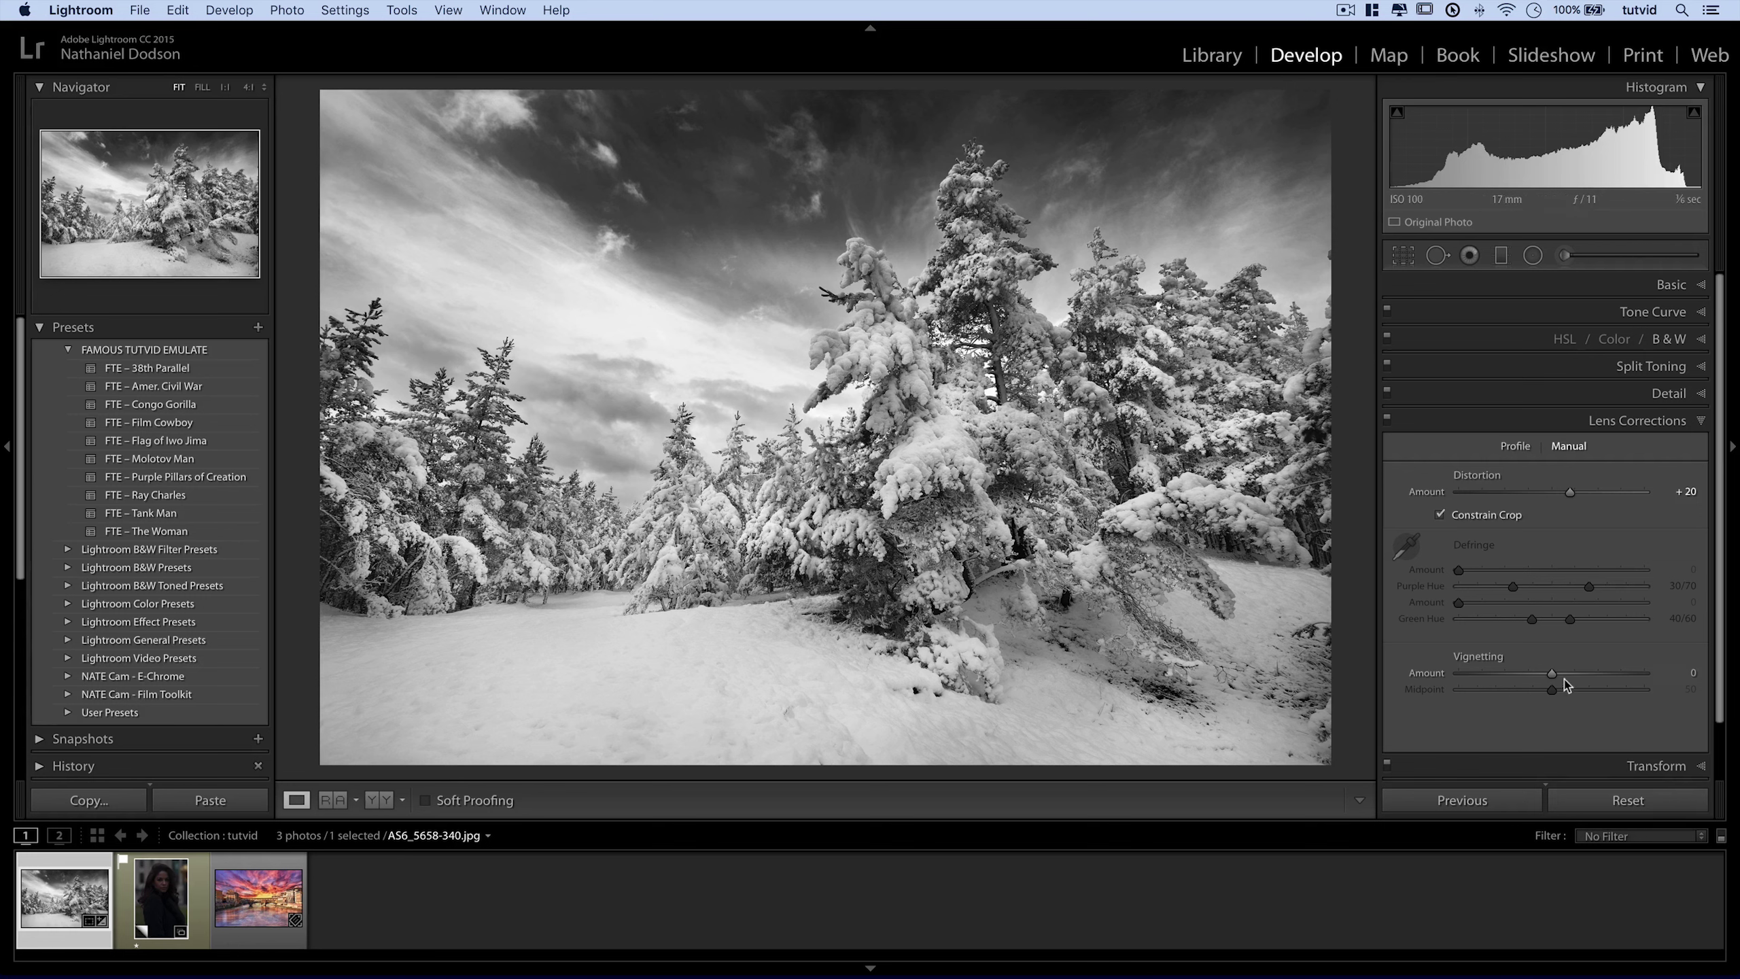
# Set the lens vignetting amount to -46 and midpoint to 33, and compare the forest photo before and after the edits.
pyautogui.moveTo(1551, 673); pyautogui.dragTo(1519, 695)
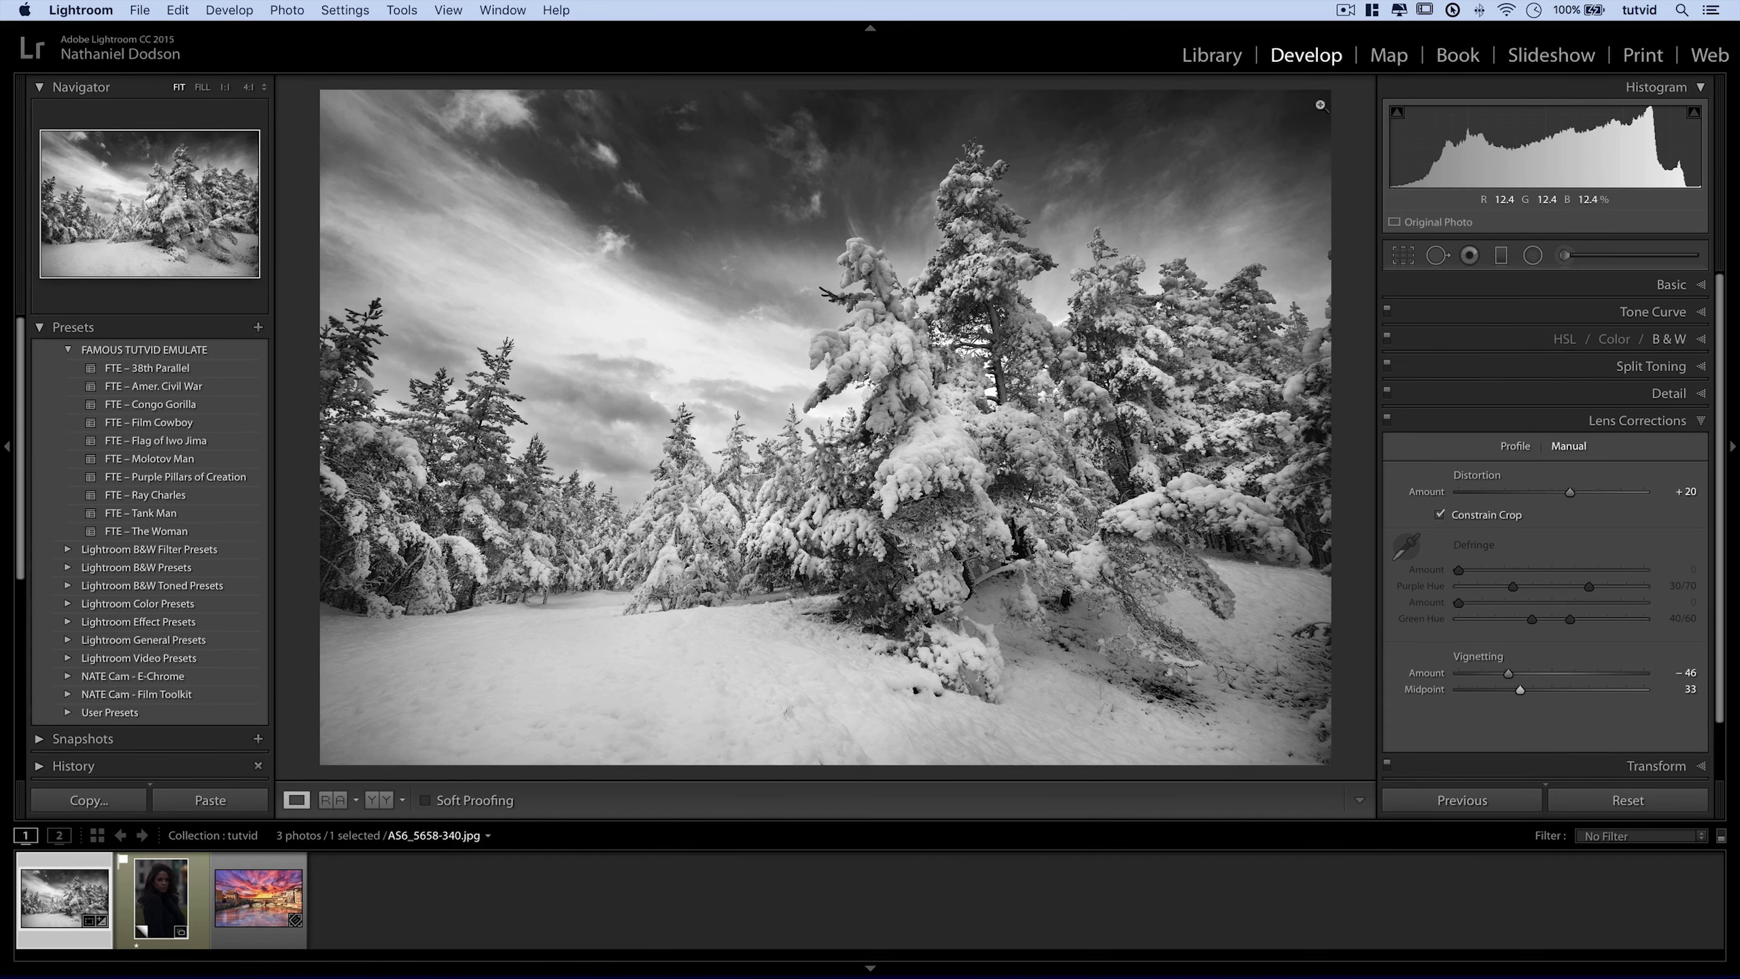
pyautogui.click(1388, 420)
pyautogui.click(1389, 420)
pyautogui.click(1688, 422)
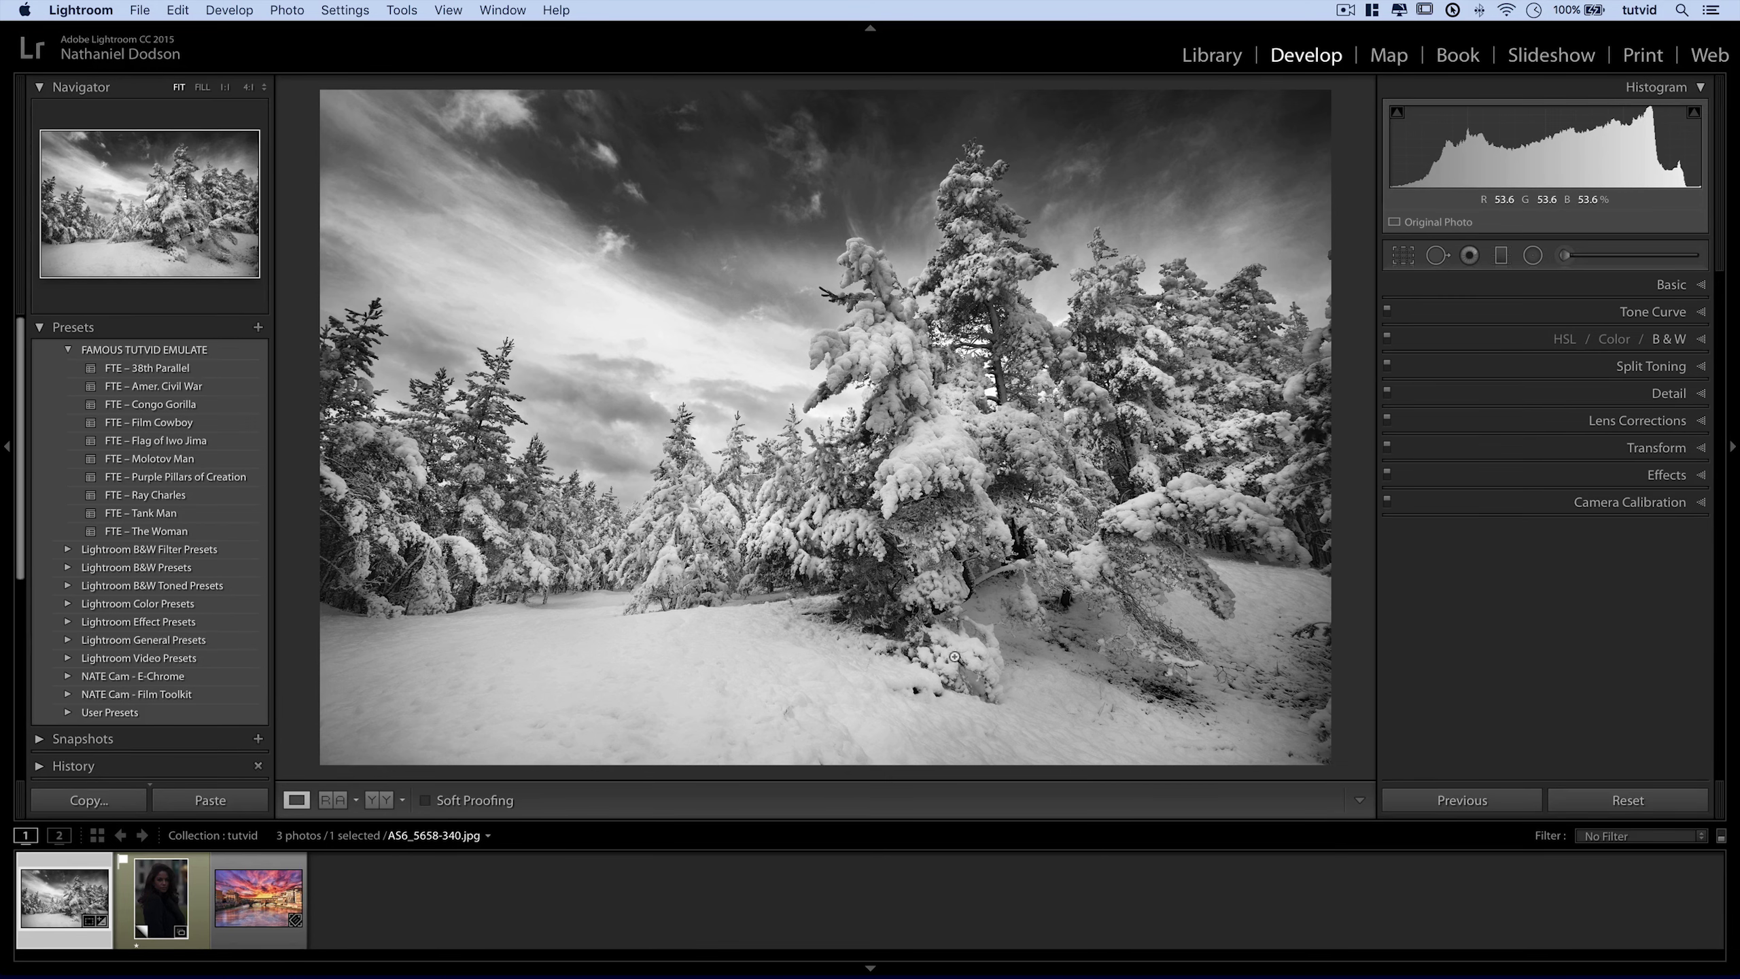
pyautogui.press('y')
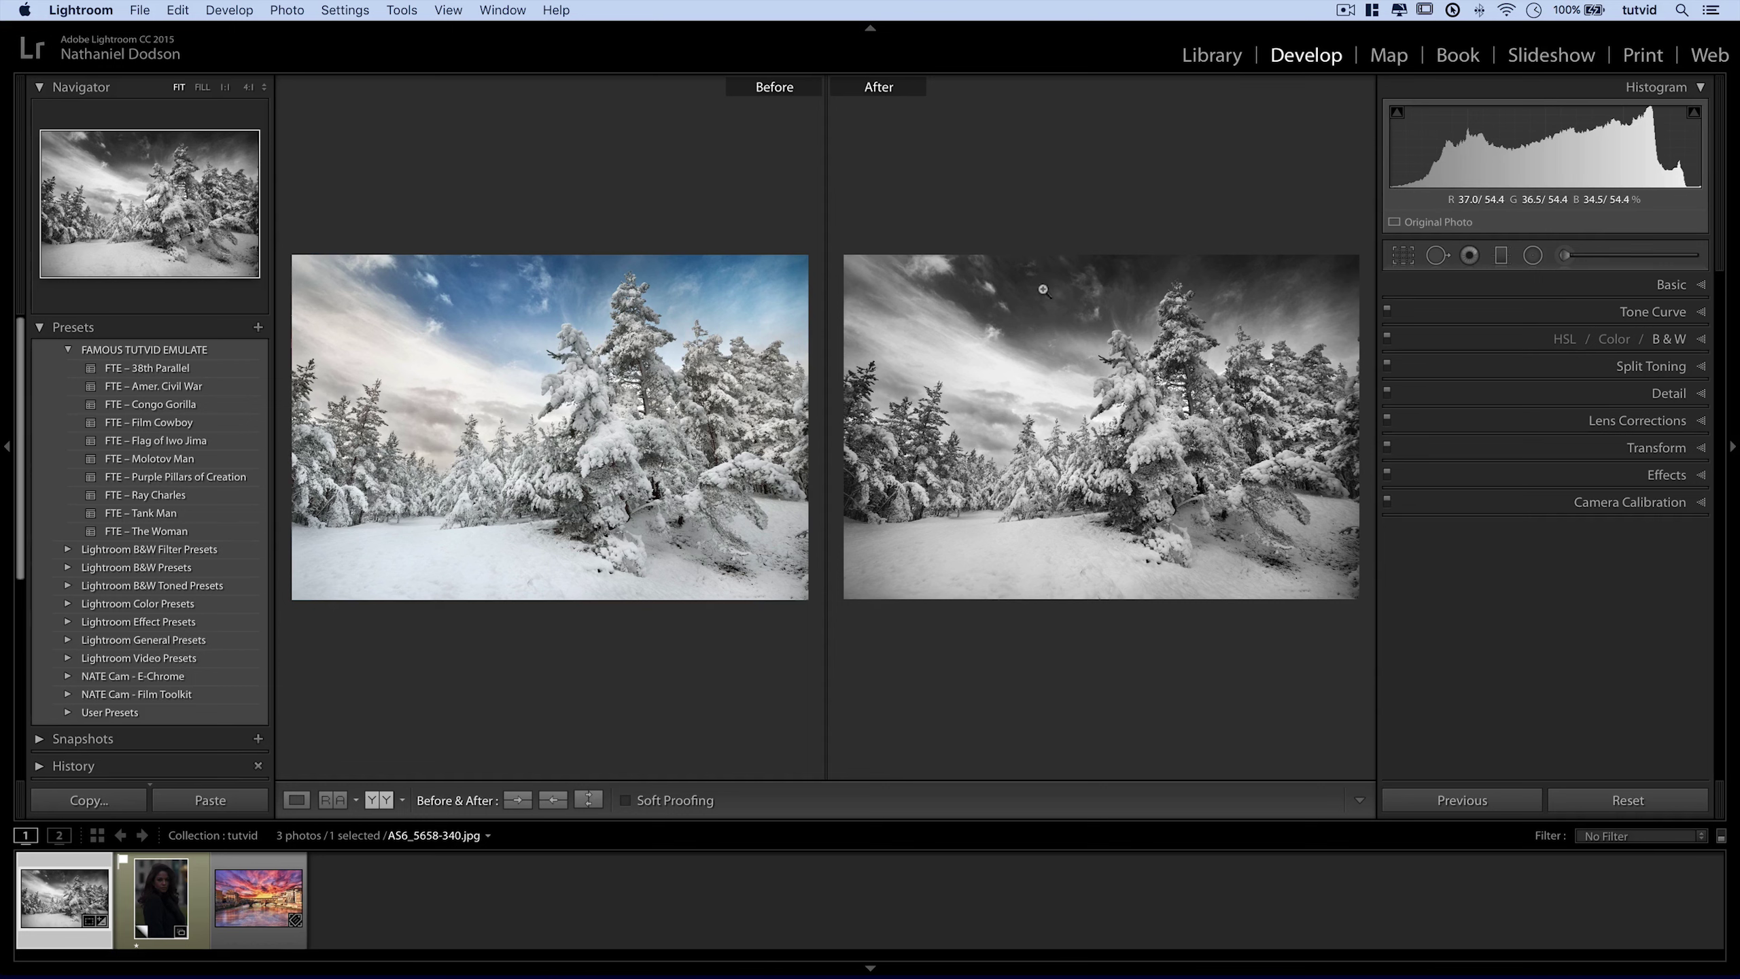
pyautogui.press('y')
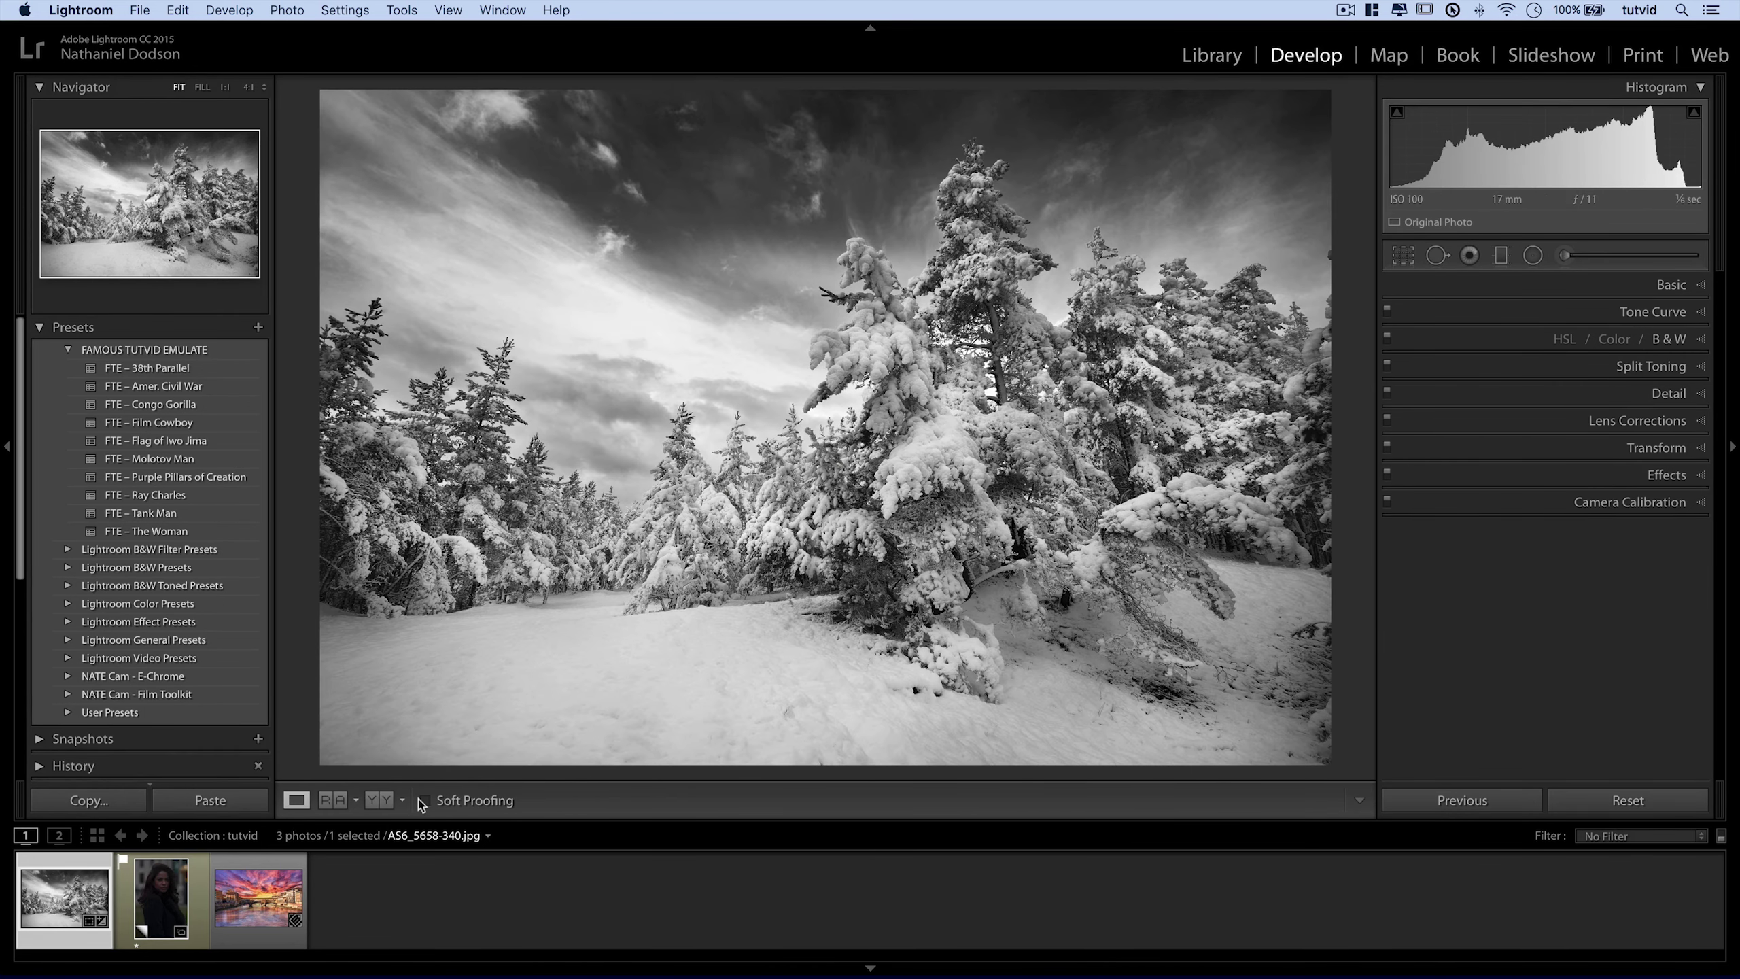
# Switch to the dark portrait photo of the woman and open its Basic adjustments.
pyautogui.press('Right')
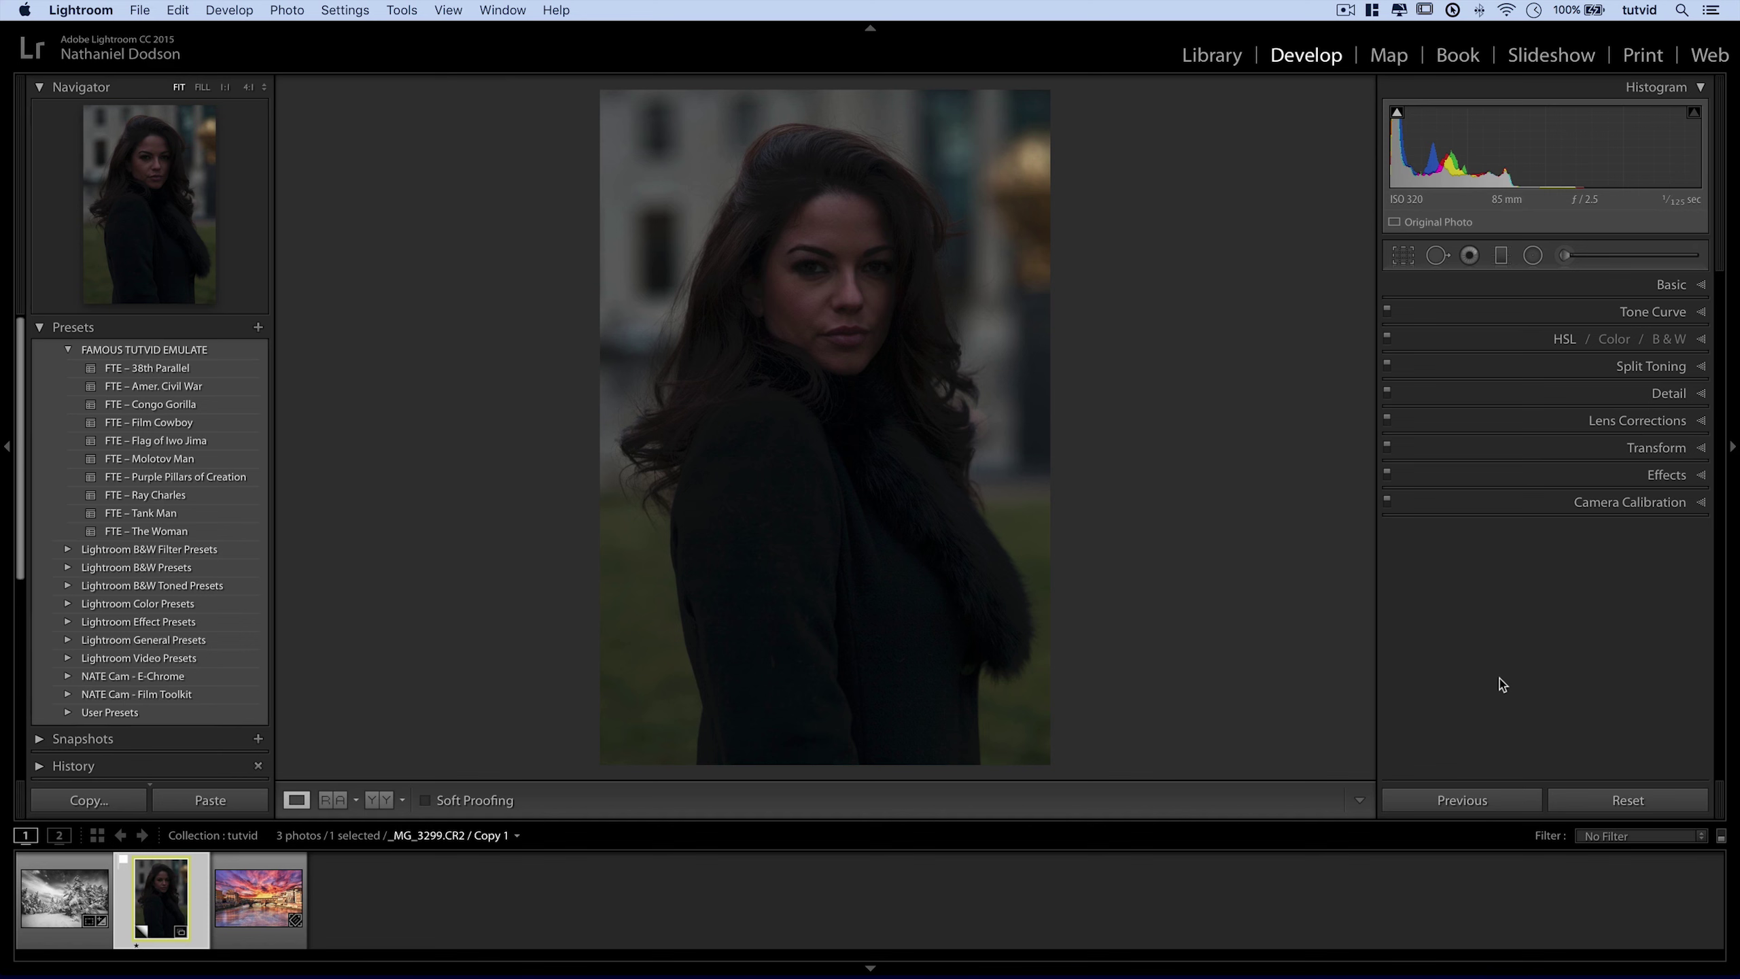
pyautogui.click(1671, 285)
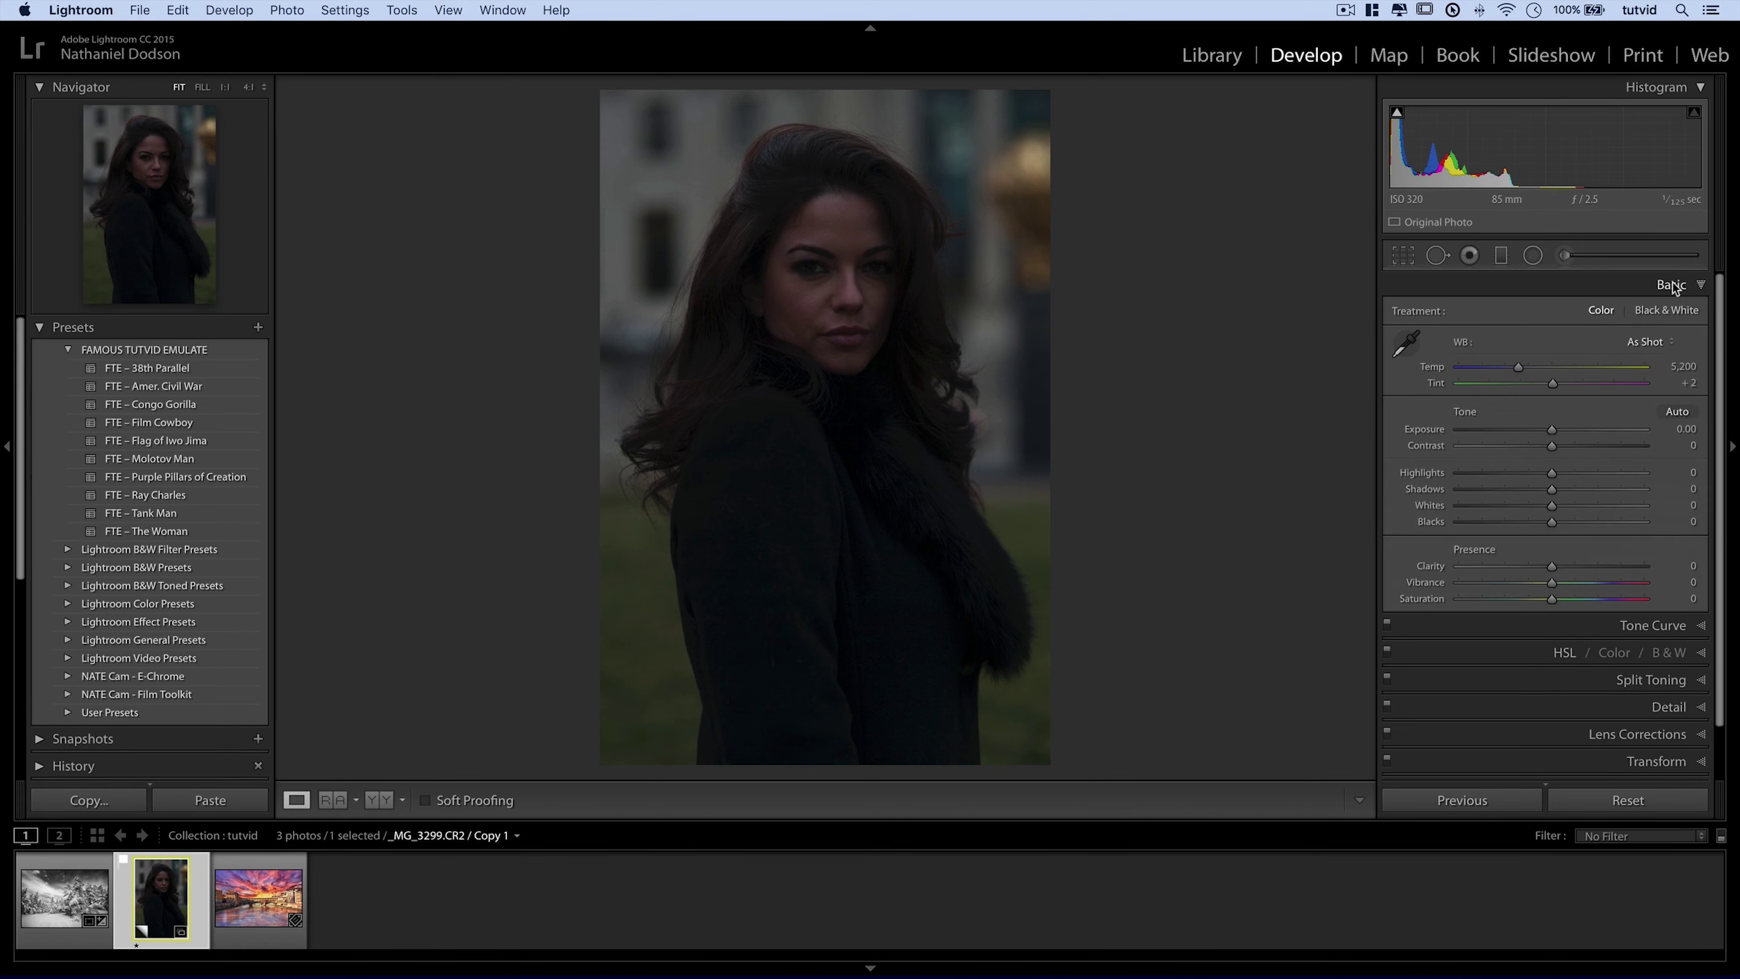
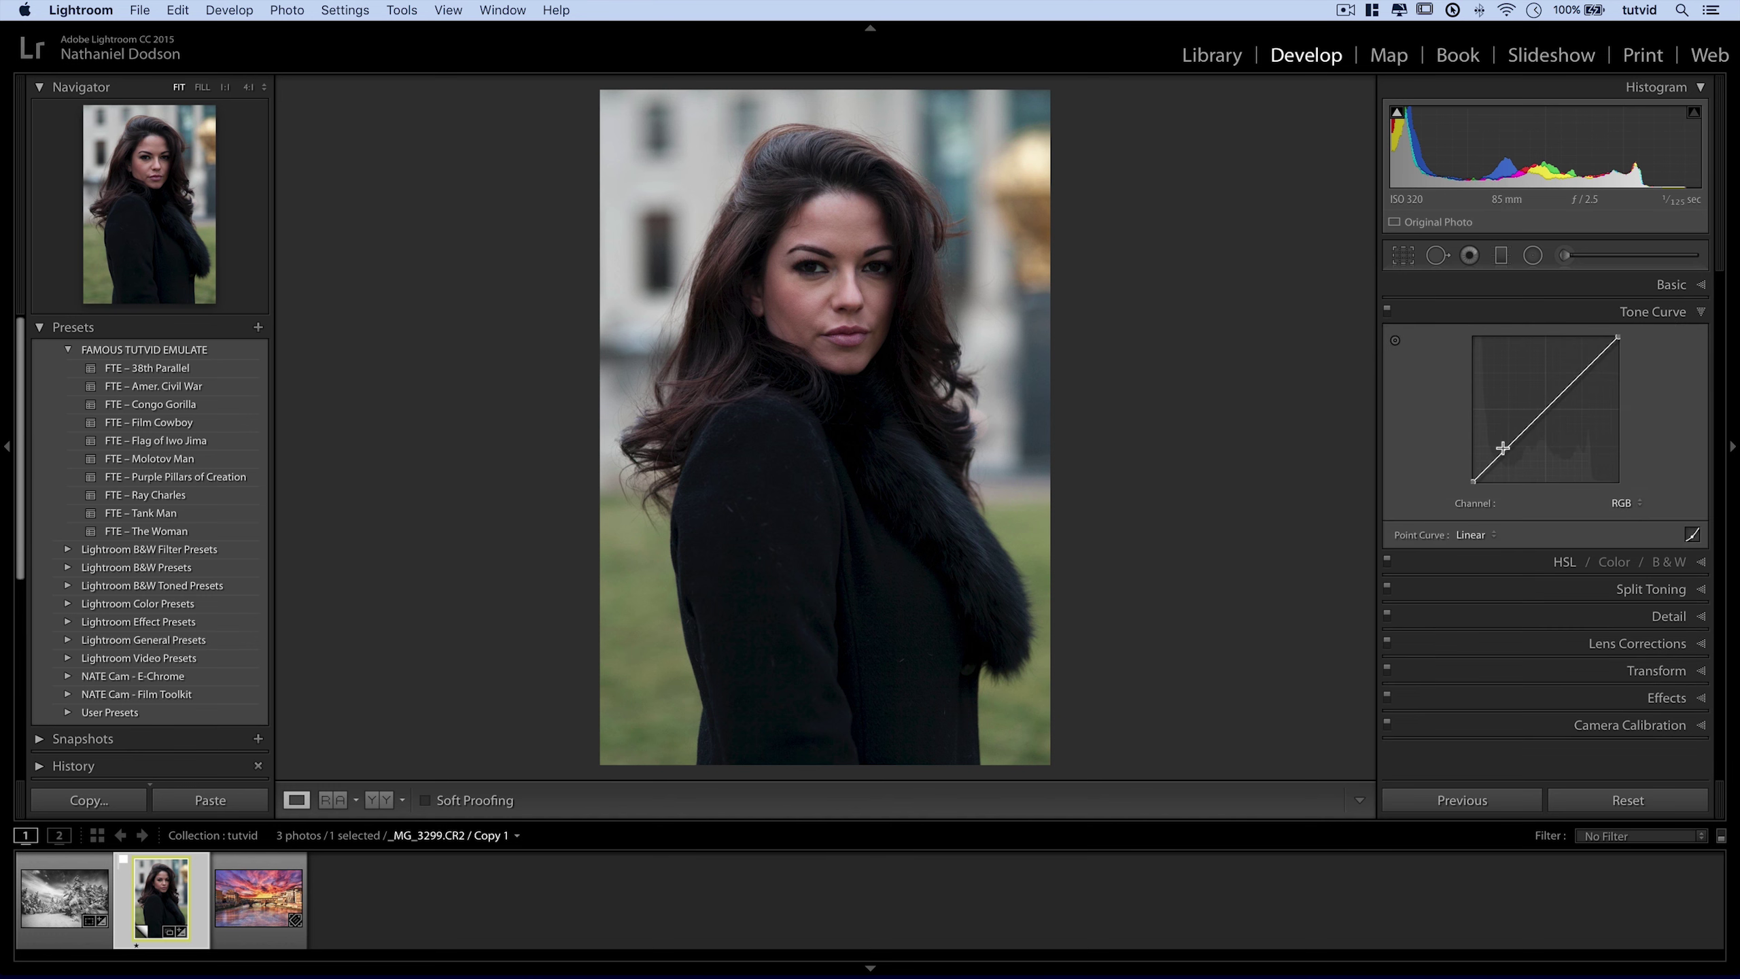
# Lower the portrait's shadows on the RGB tone curve, lift its black point slightly, and compare the photo with and without the curve.
pyautogui.moveTo(1503, 457); pyautogui.dragTo(1504, 459)
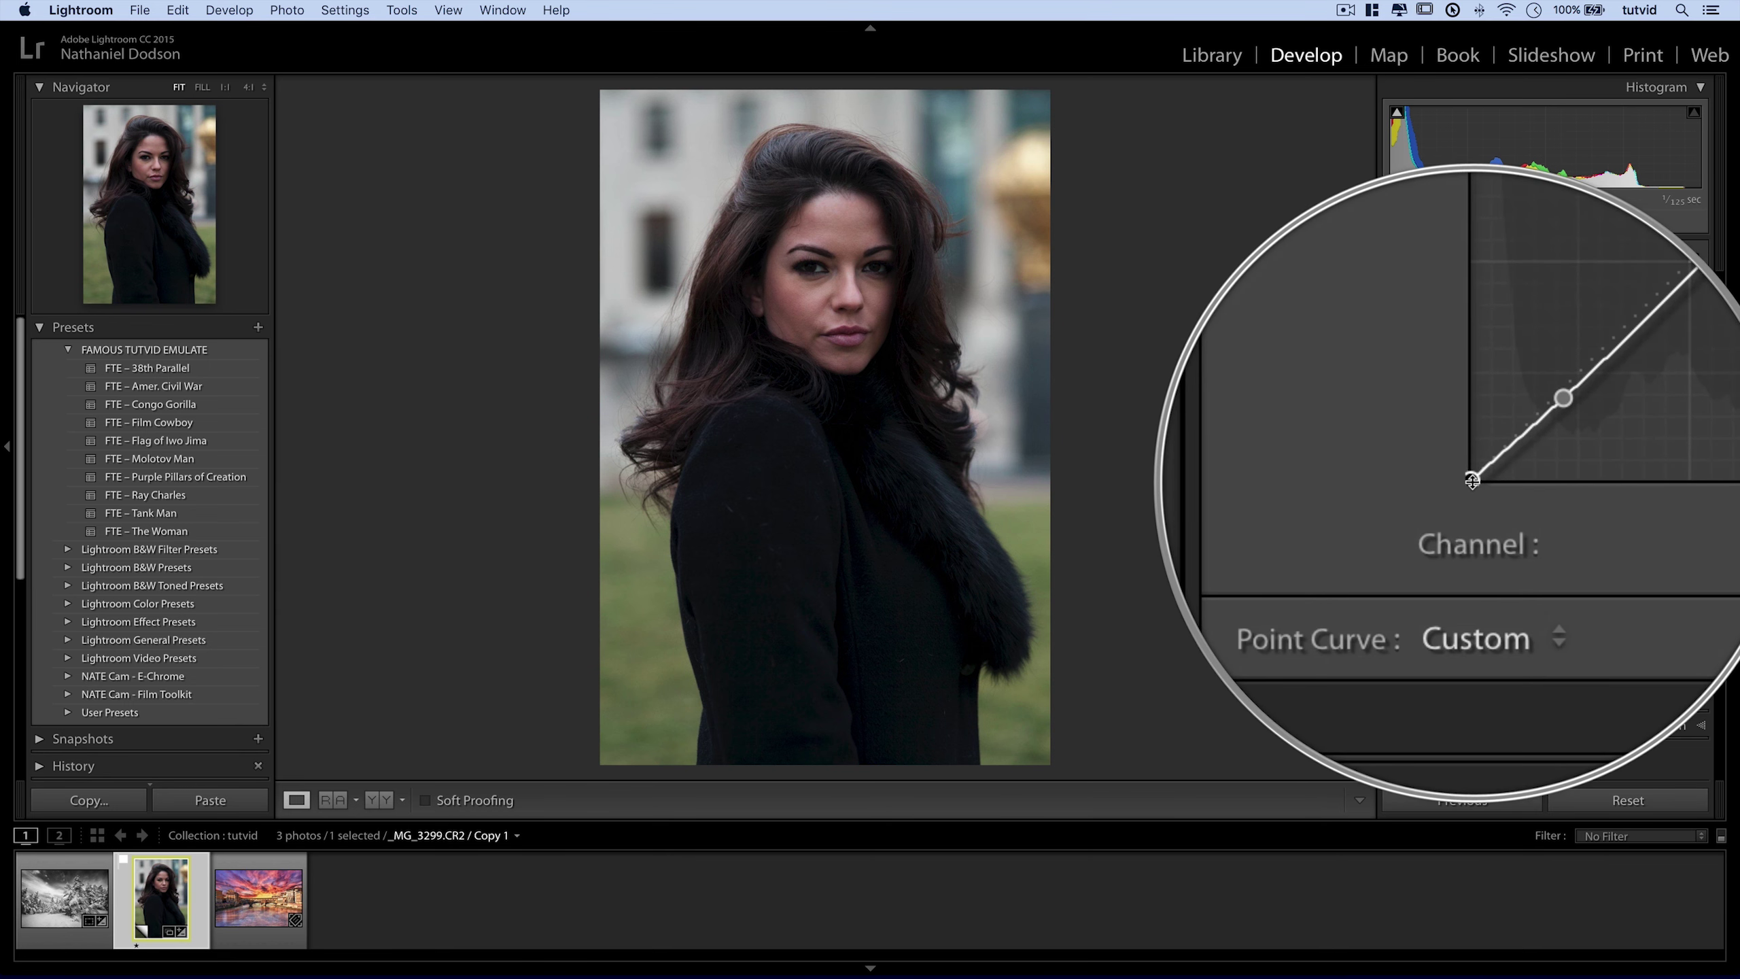
pyautogui.moveTo(1473, 482); pyautogui.dragTo(1468, 484)
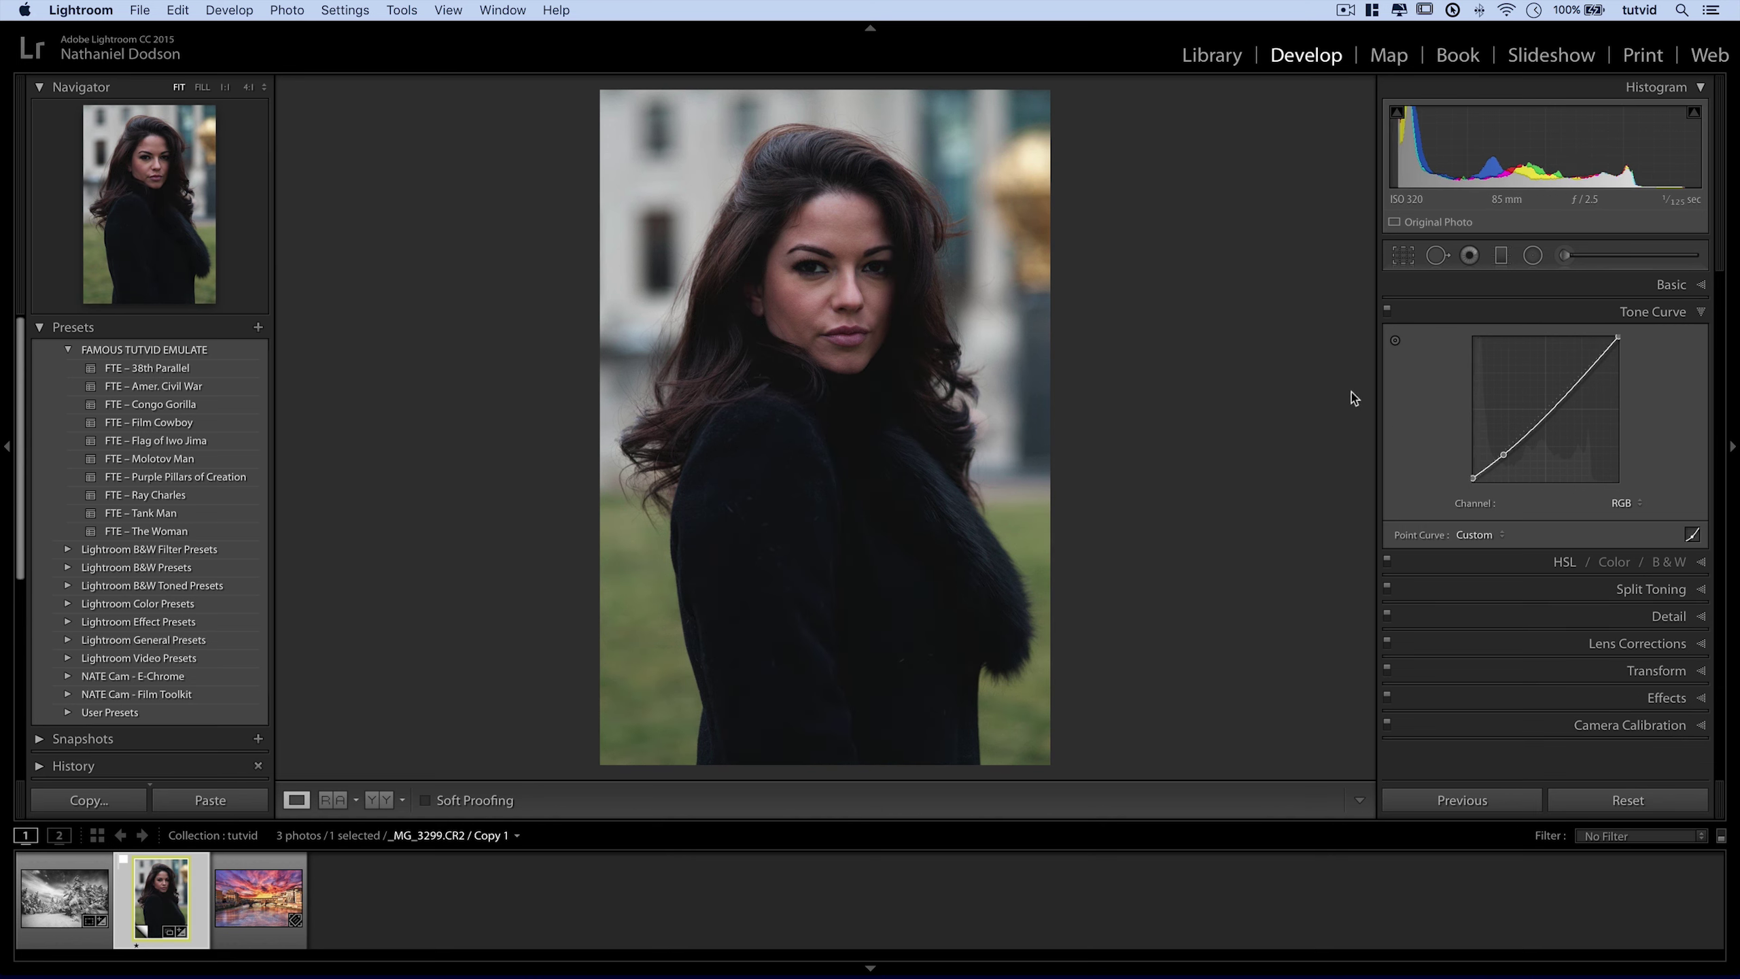
pyautogui.click(1388, 313)
pyautogui.click(1388, 313)
pyautogui.click(1665, 314)
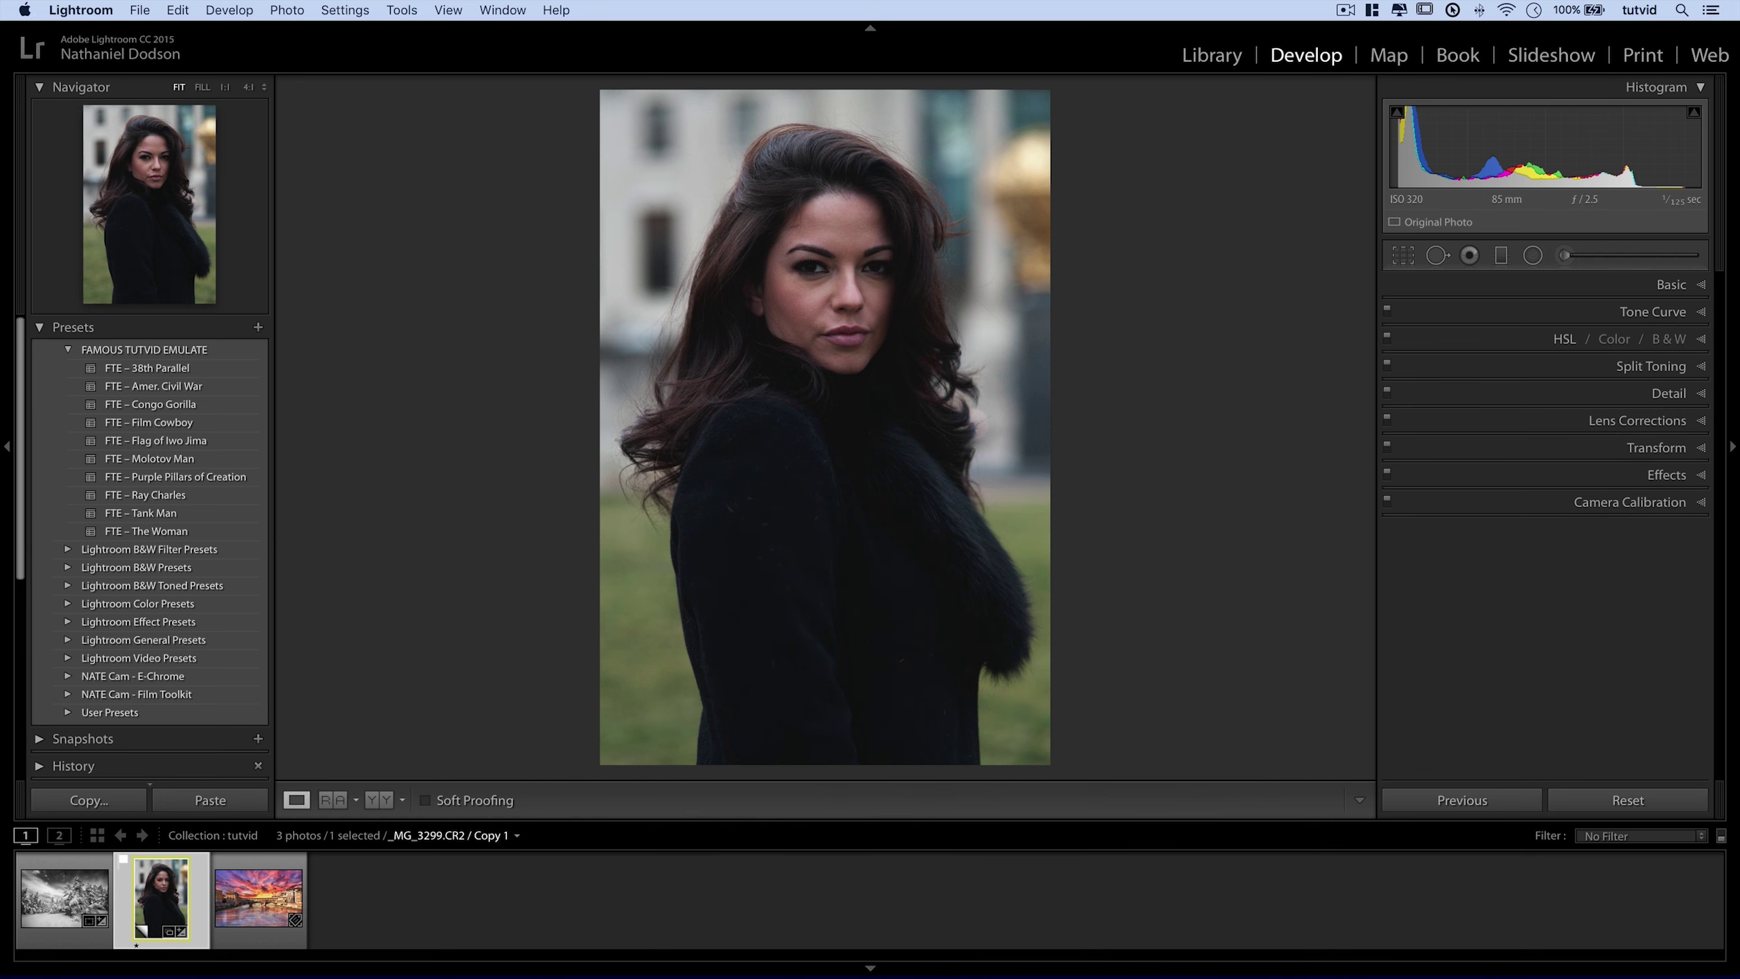
# Convert the portrait to black and white and set its white balance to Temp 3,097 and Tint +48.
pyautogui.click(1665, 284)
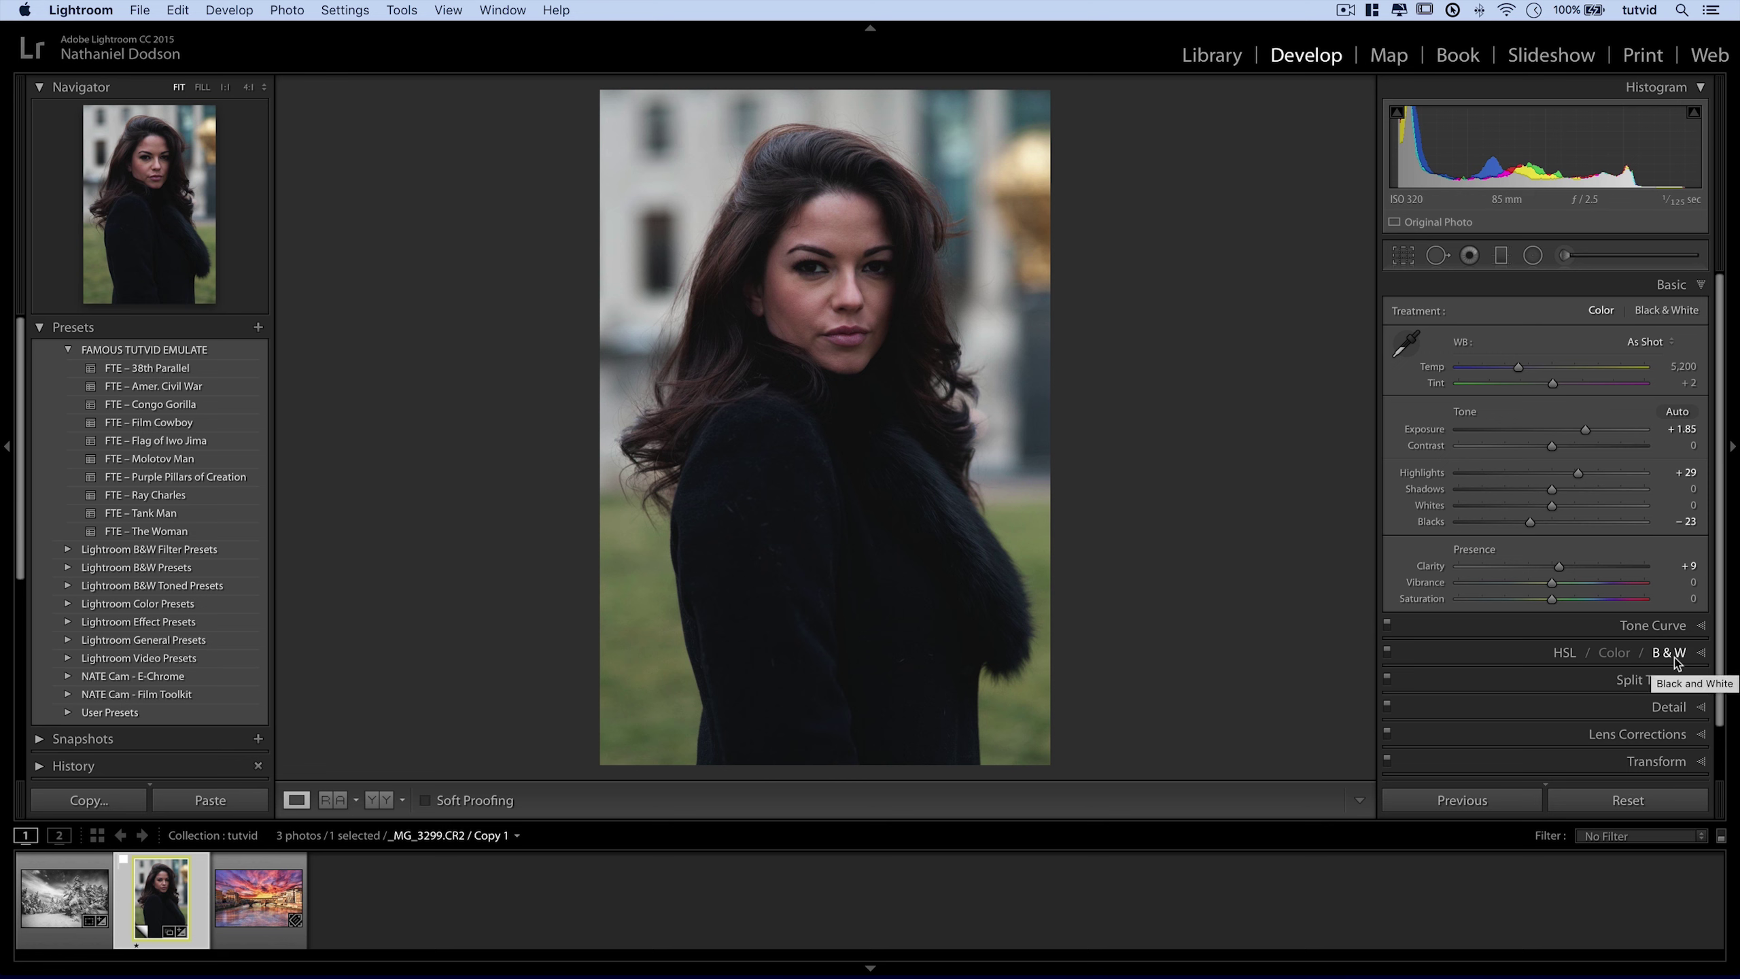
pyautogui.click(1670, 313)
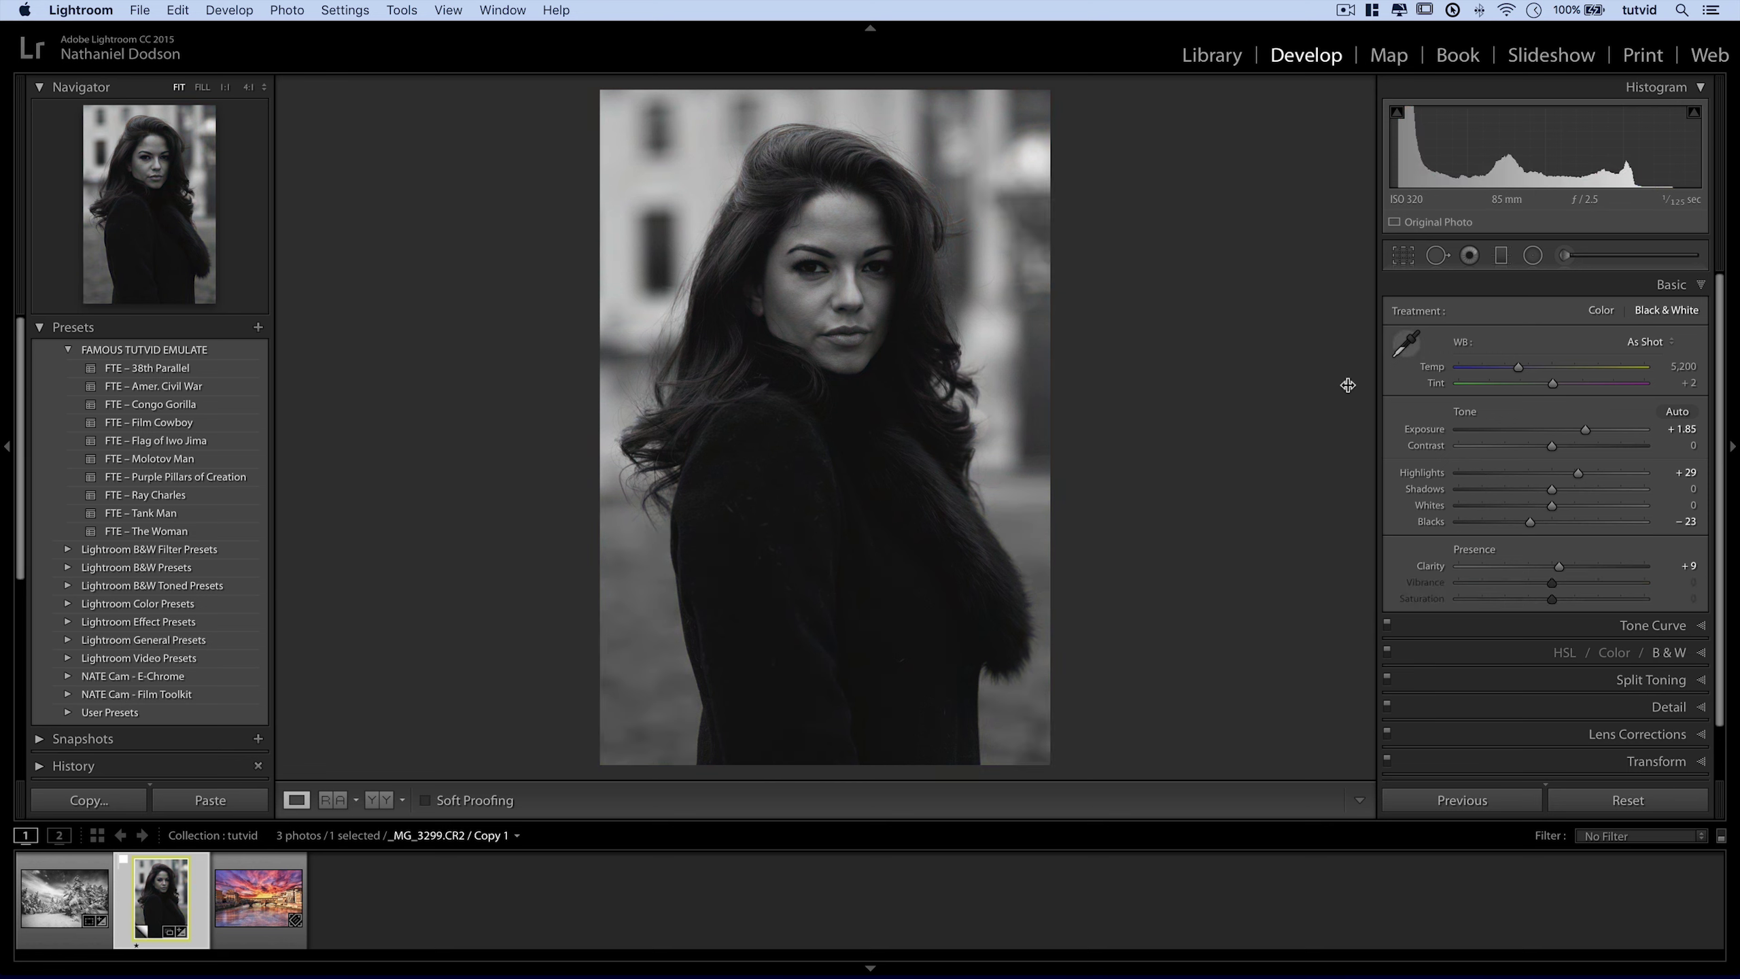
pyautogui.moveTo(1514, 368); pyautogui.dragTo(1596, 382)
pyautogui.moveTo(1483, 375); pyautogui.dragTo(1478, 376)
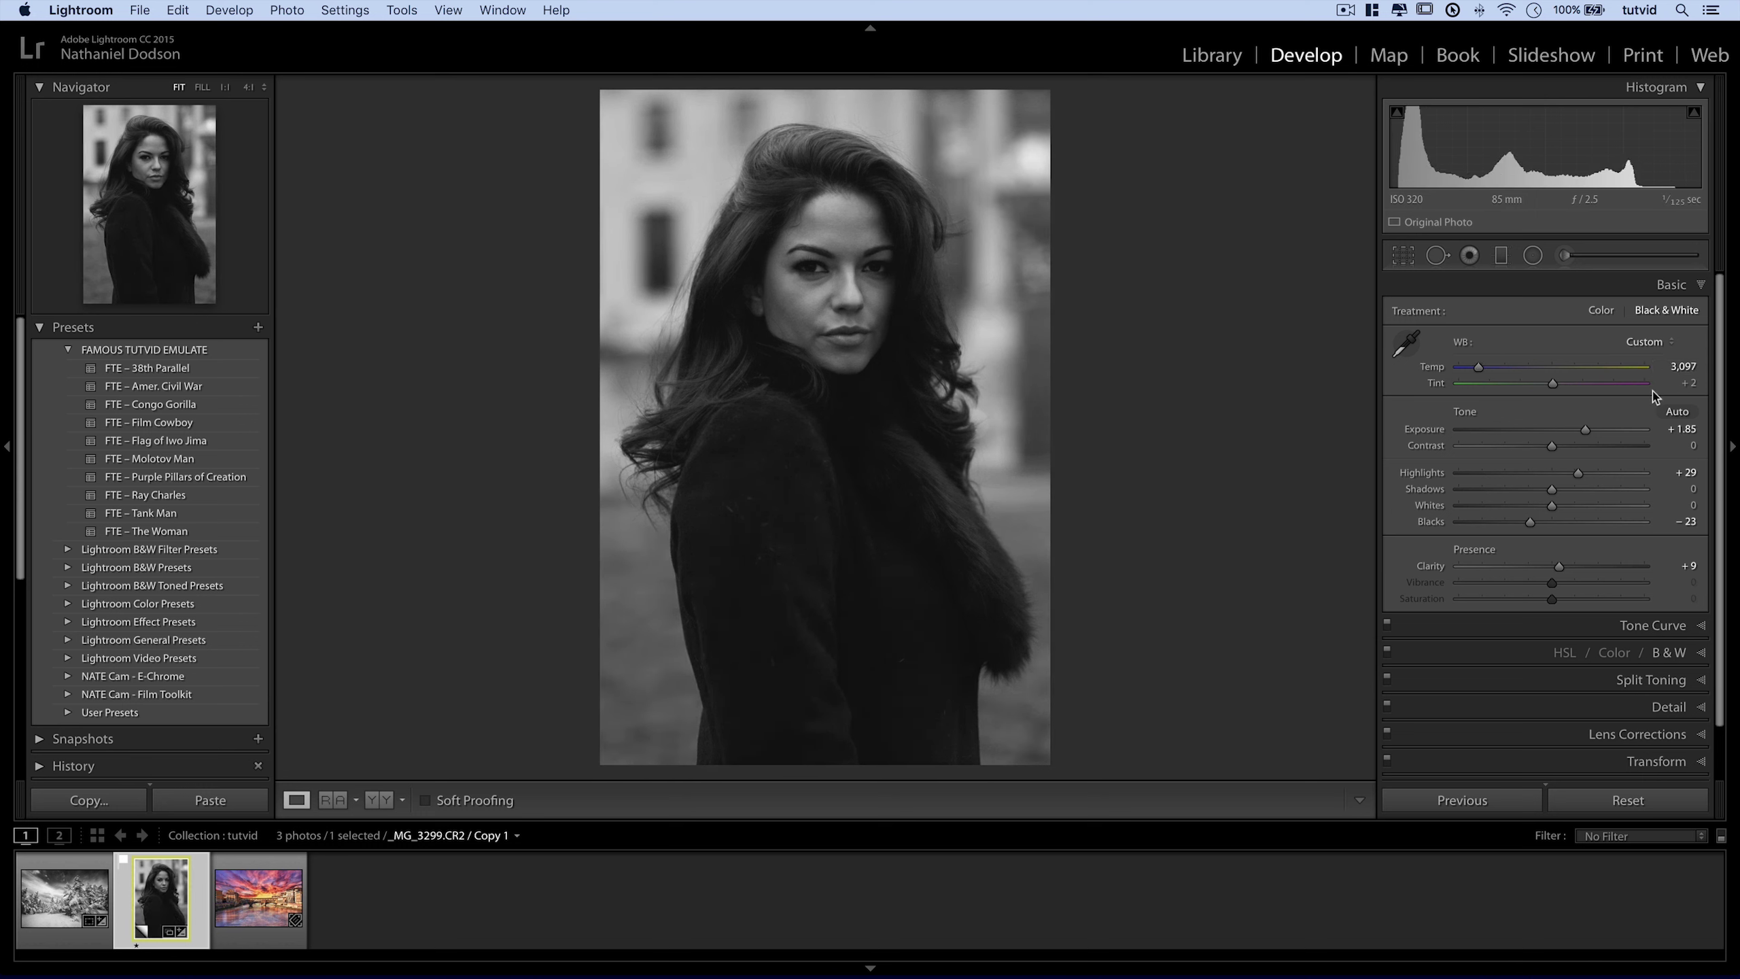
pyautogui.moveTo(1551, 385); pyautogui.dragTo(1651, 401)
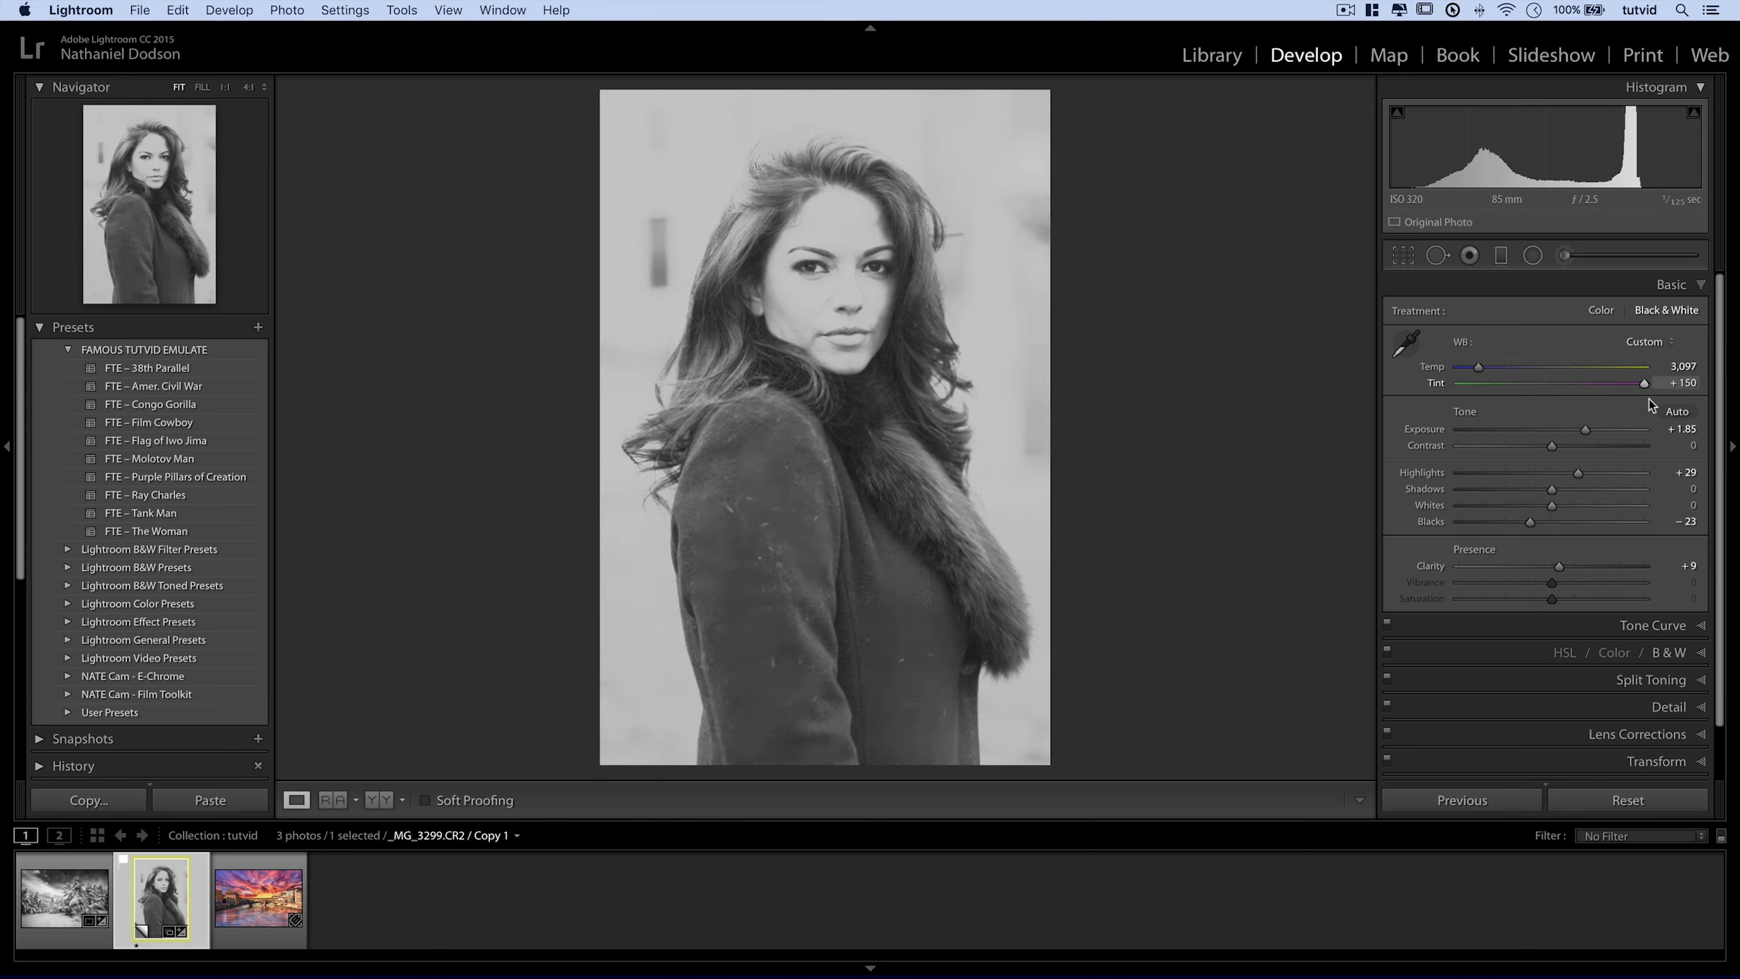
pyautogui.moveTo(1640, 400); pyautogui.dragTo(1578, 396)
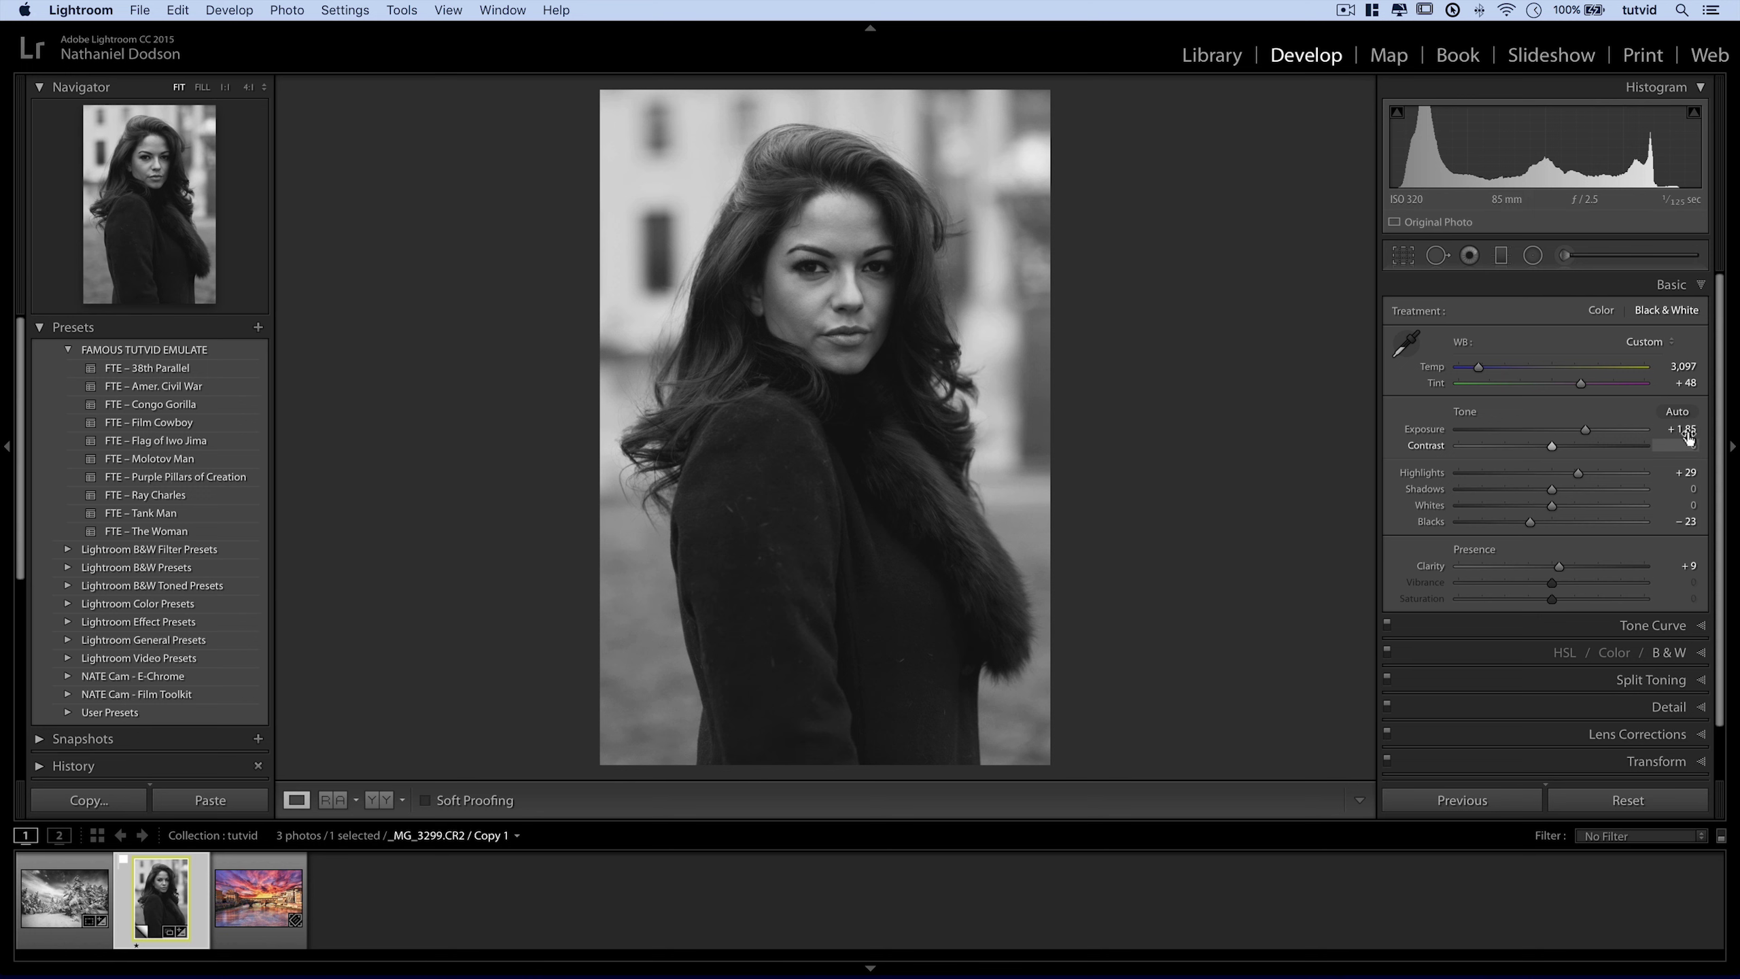
# Set the portrait's exposure to +2.05 and contrast to +17.
pyautogui.moveTo(1688, 432); pyautogui.dragTo(1698, 431)
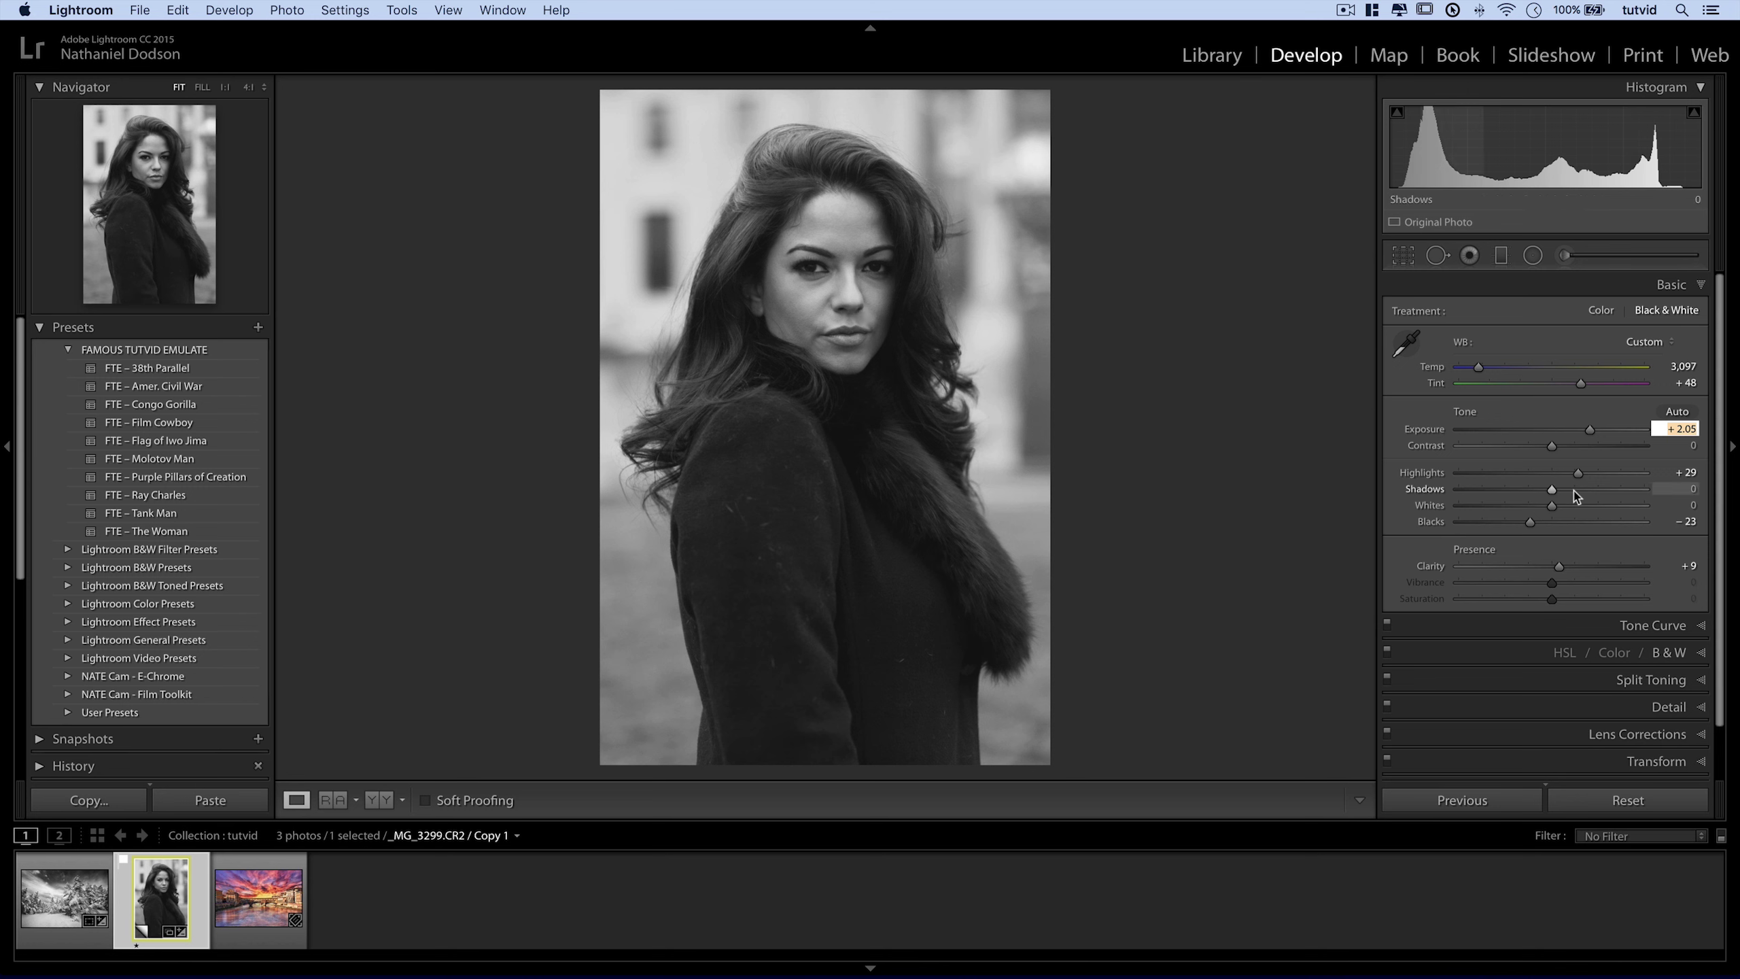
pyautogui.moveTo(1565, 446); pyautogui.dragTo(1575, 447)
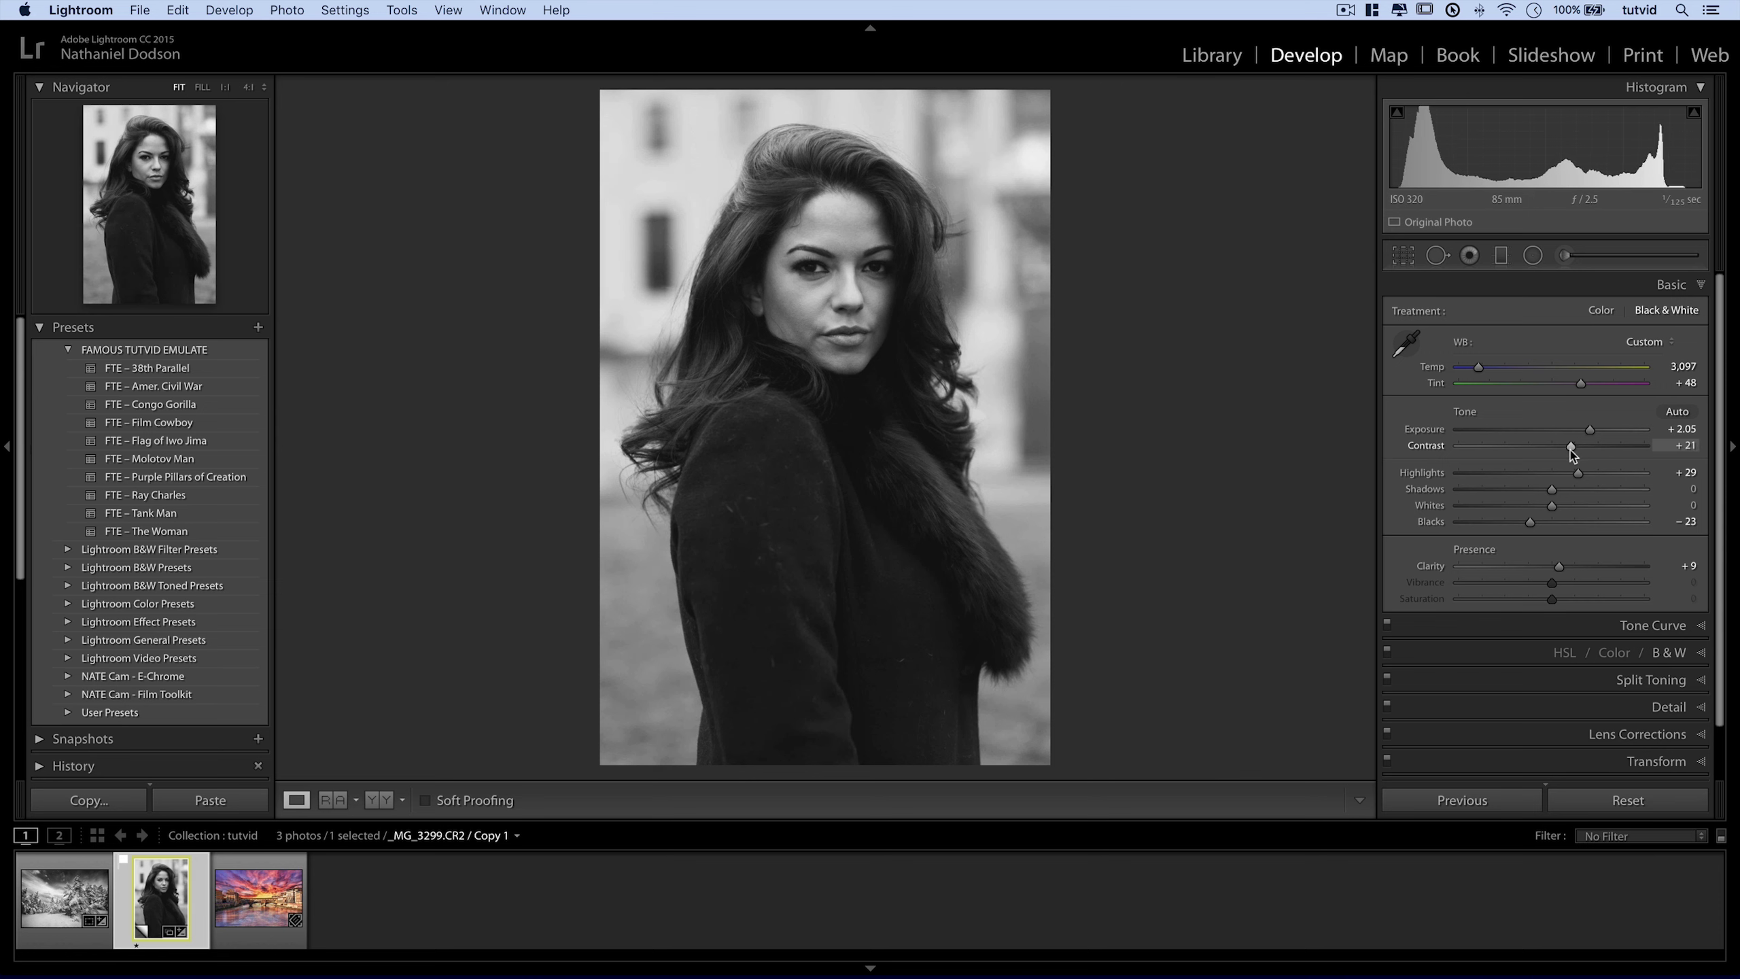
pyautogui.moveTo(1572, 451); pyautogui.dragTo(1567, 451)
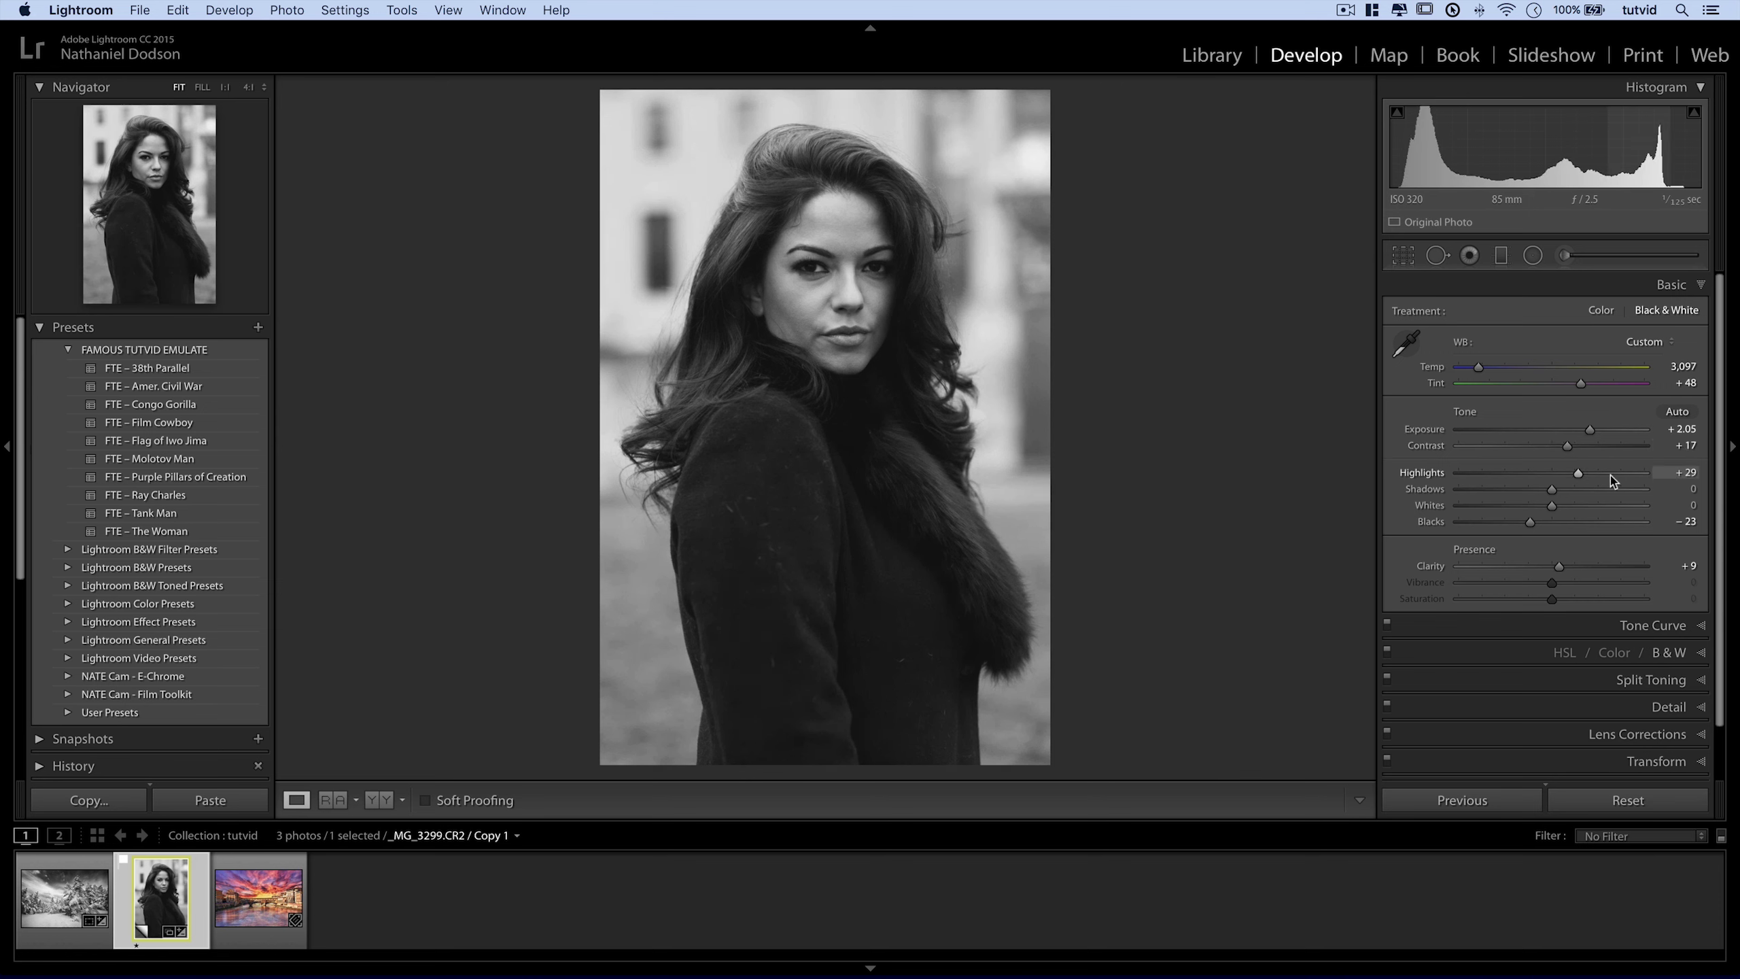
# Try raising the highlights on the portrait's RGB tone curve and delete the added control point.
pyautogui.click(1672, 284)
pyautogui.click(1643, 314)
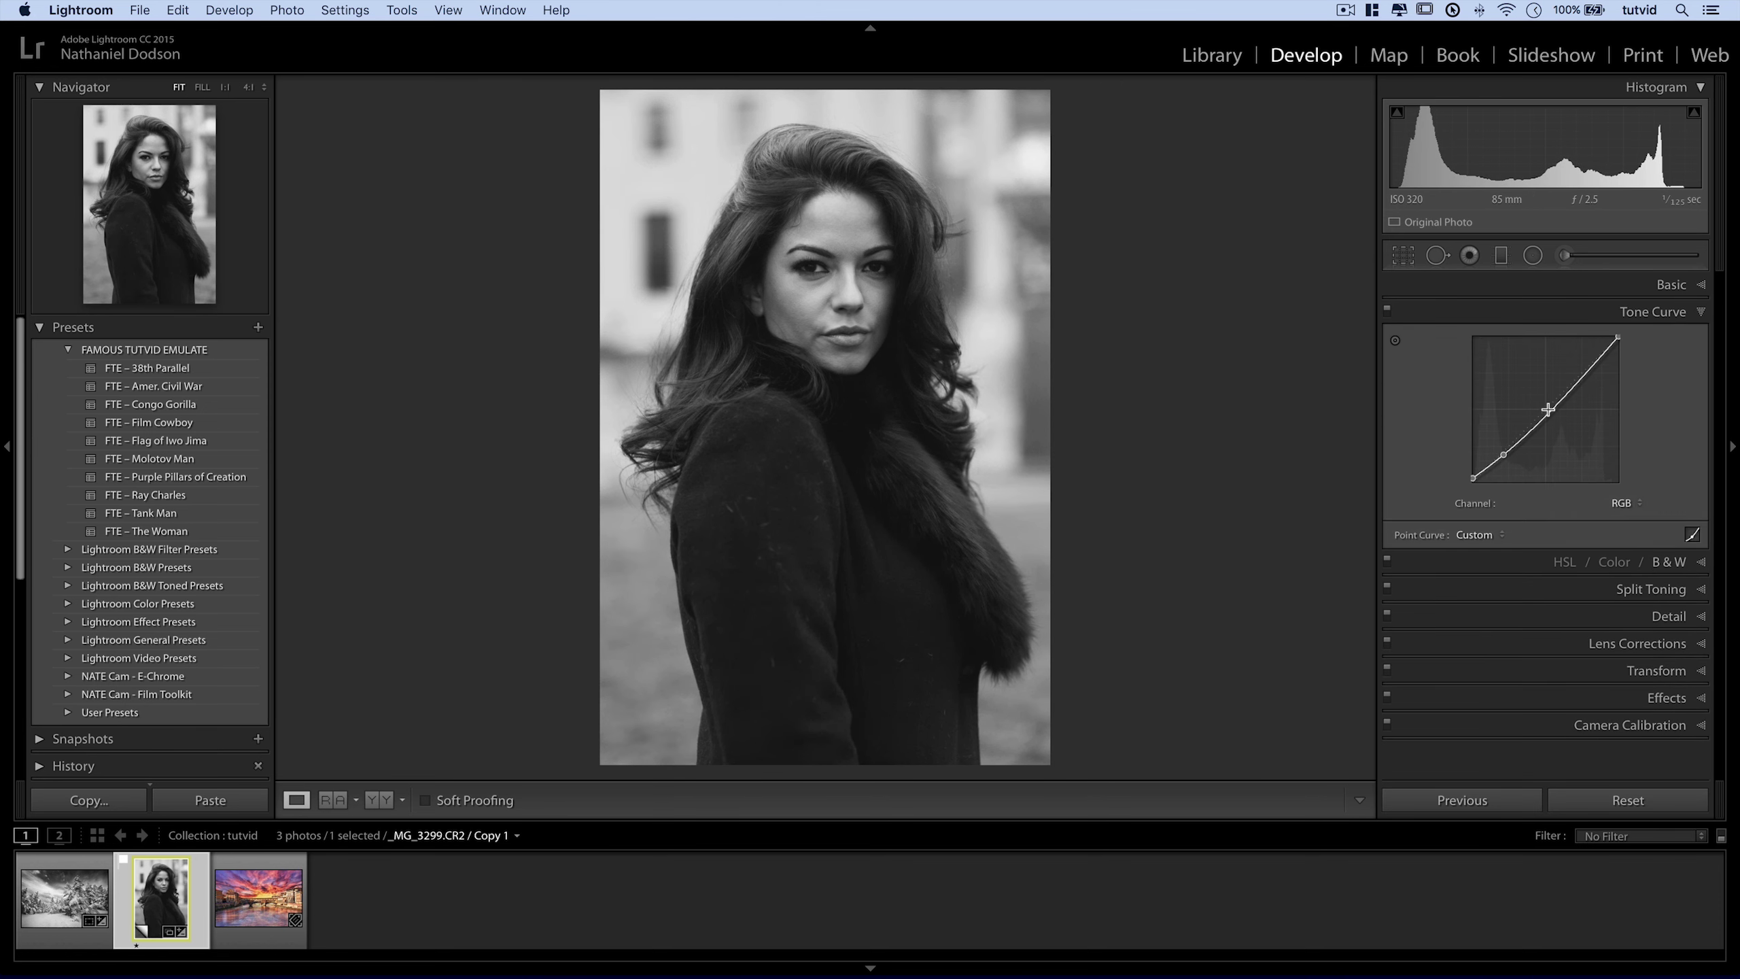
pyautogui.moveTo(1578, 379)
pyautogui.mouseDown()
pyautogui.moveTo(1645, 473)
pyautogui.moveTo(1597, 412)
pyautogui.moveTo(1507, 466)
pyautogui.moveTo(1562, 373)
pyautogui.mouseUp()
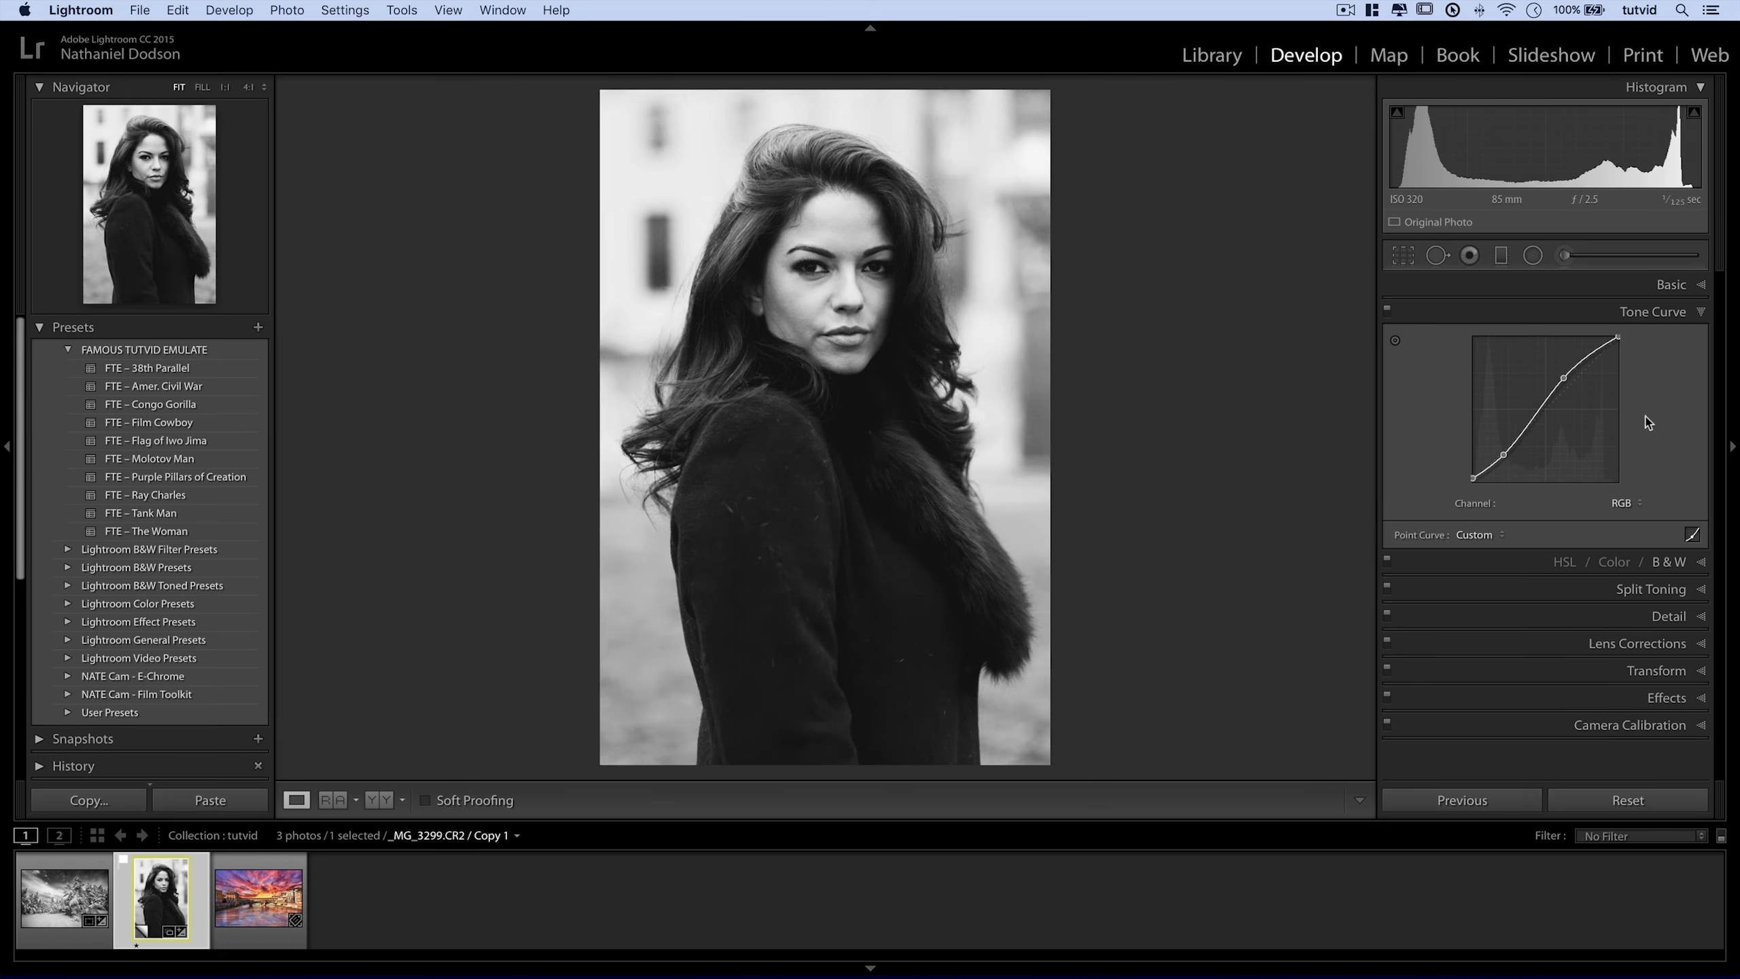
pyautogui.rightClick(1567, 378)
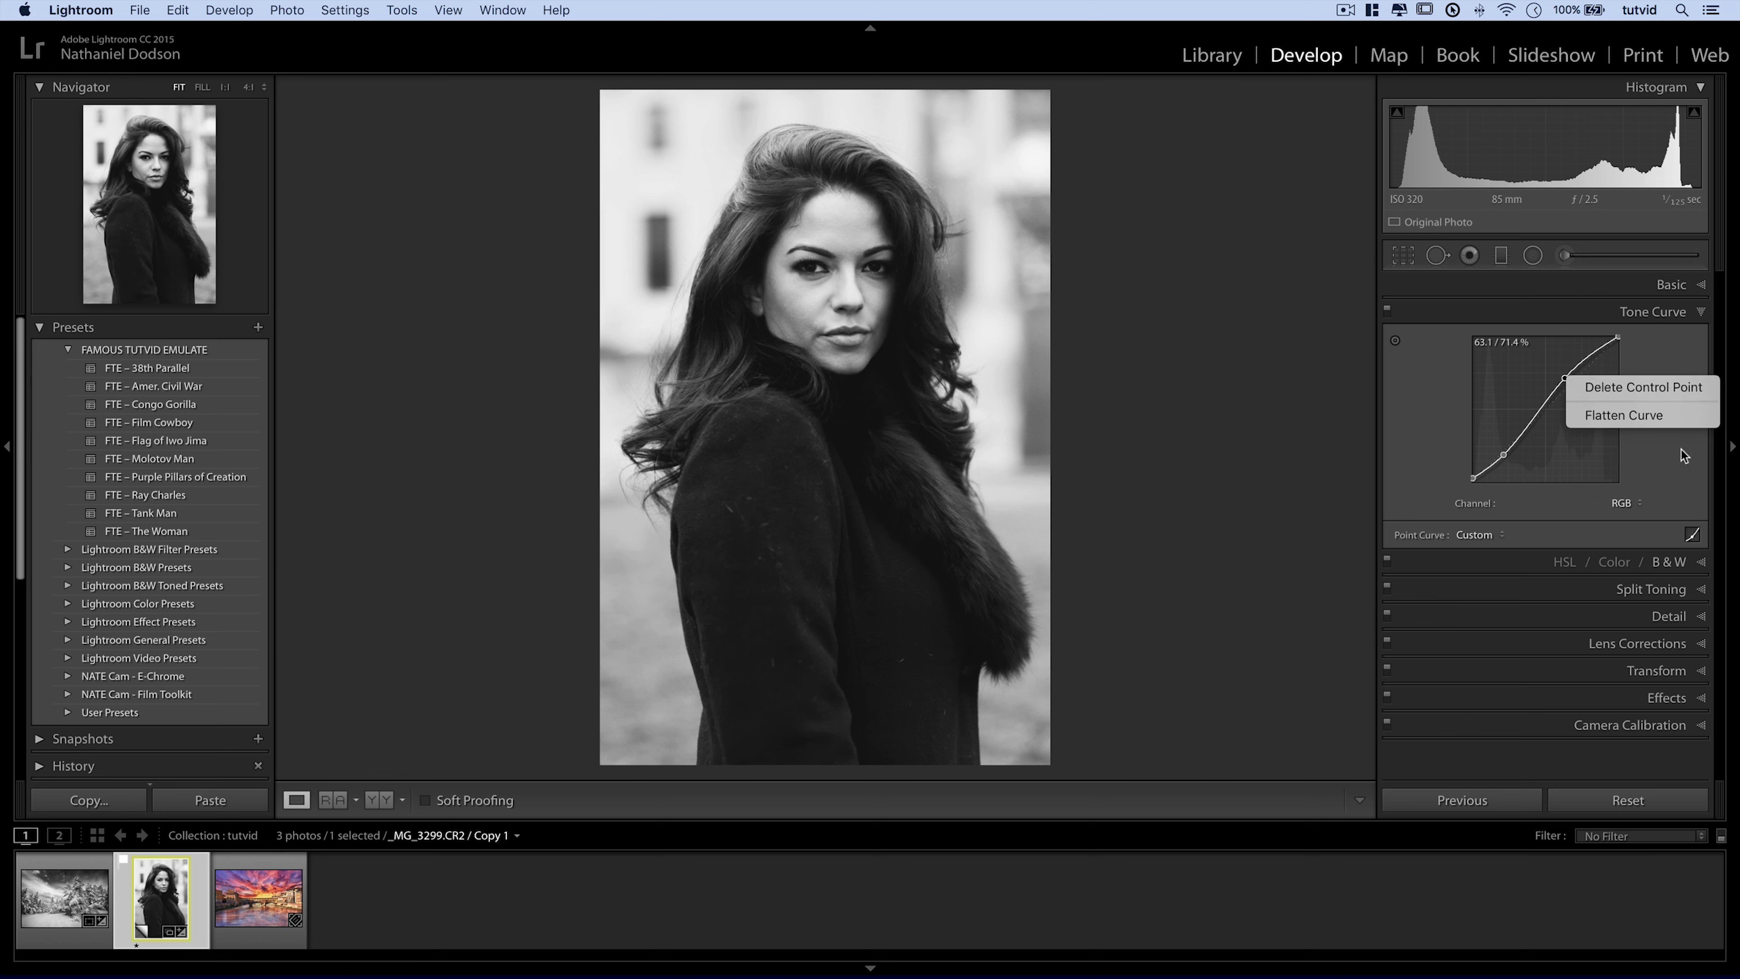
pyautogui.click(1638, 388)
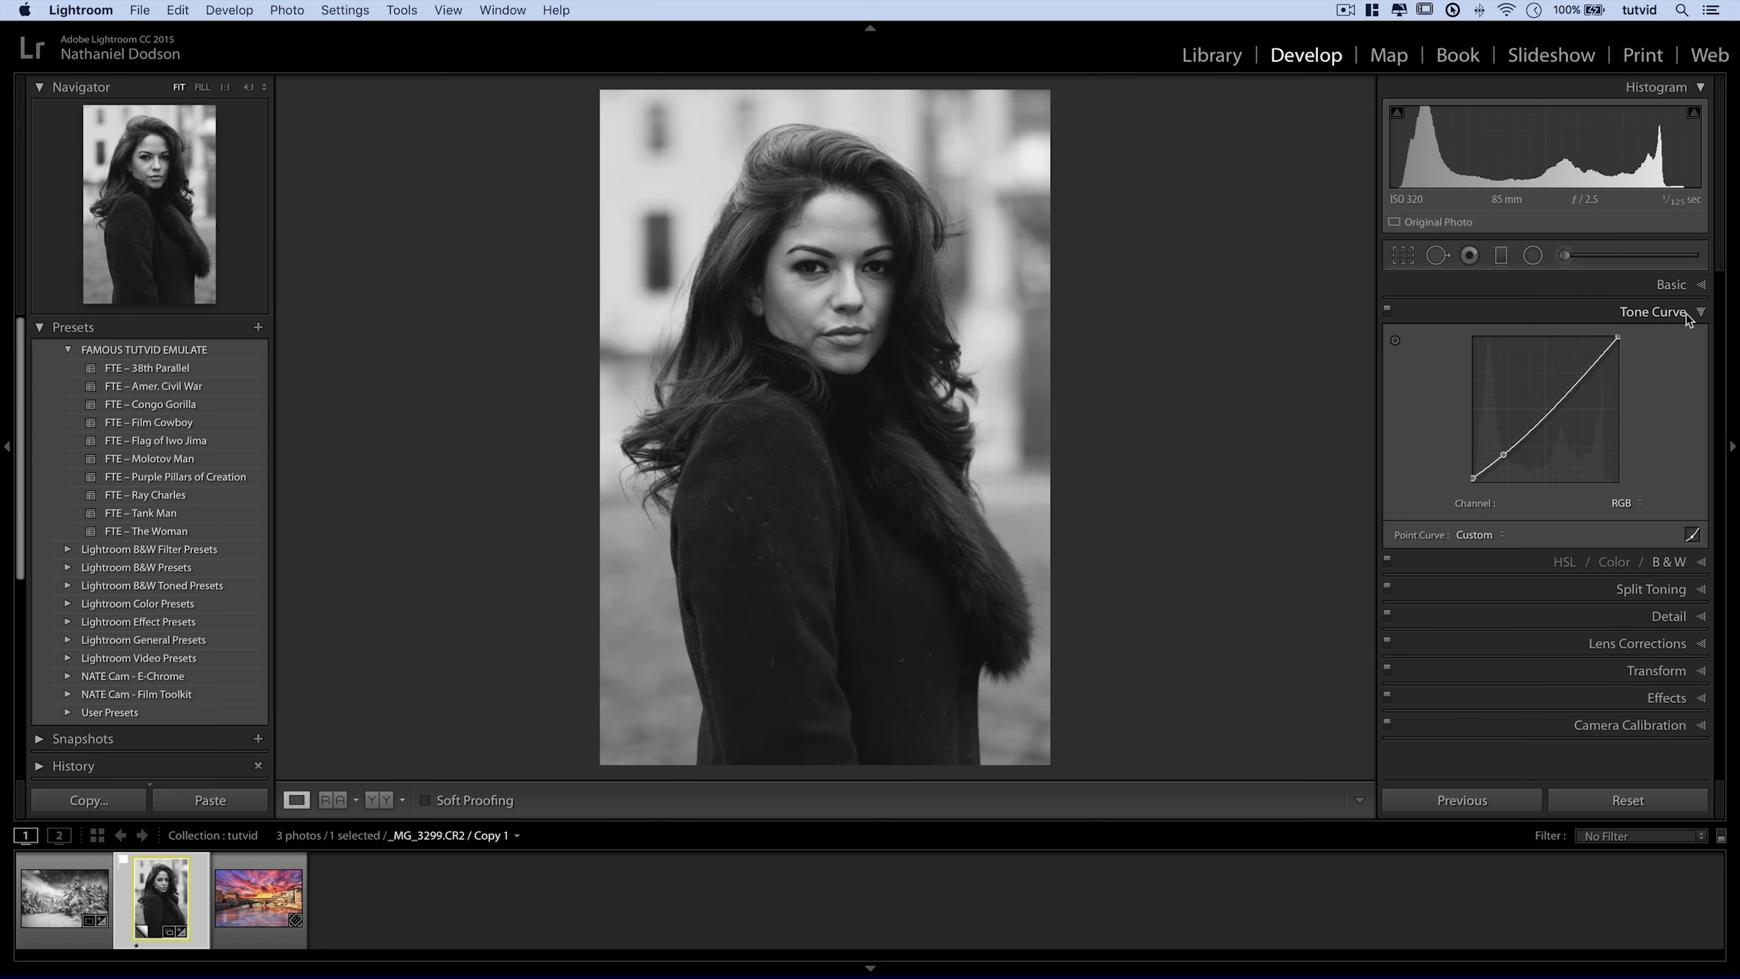
pyautogui.click(1691, 314)
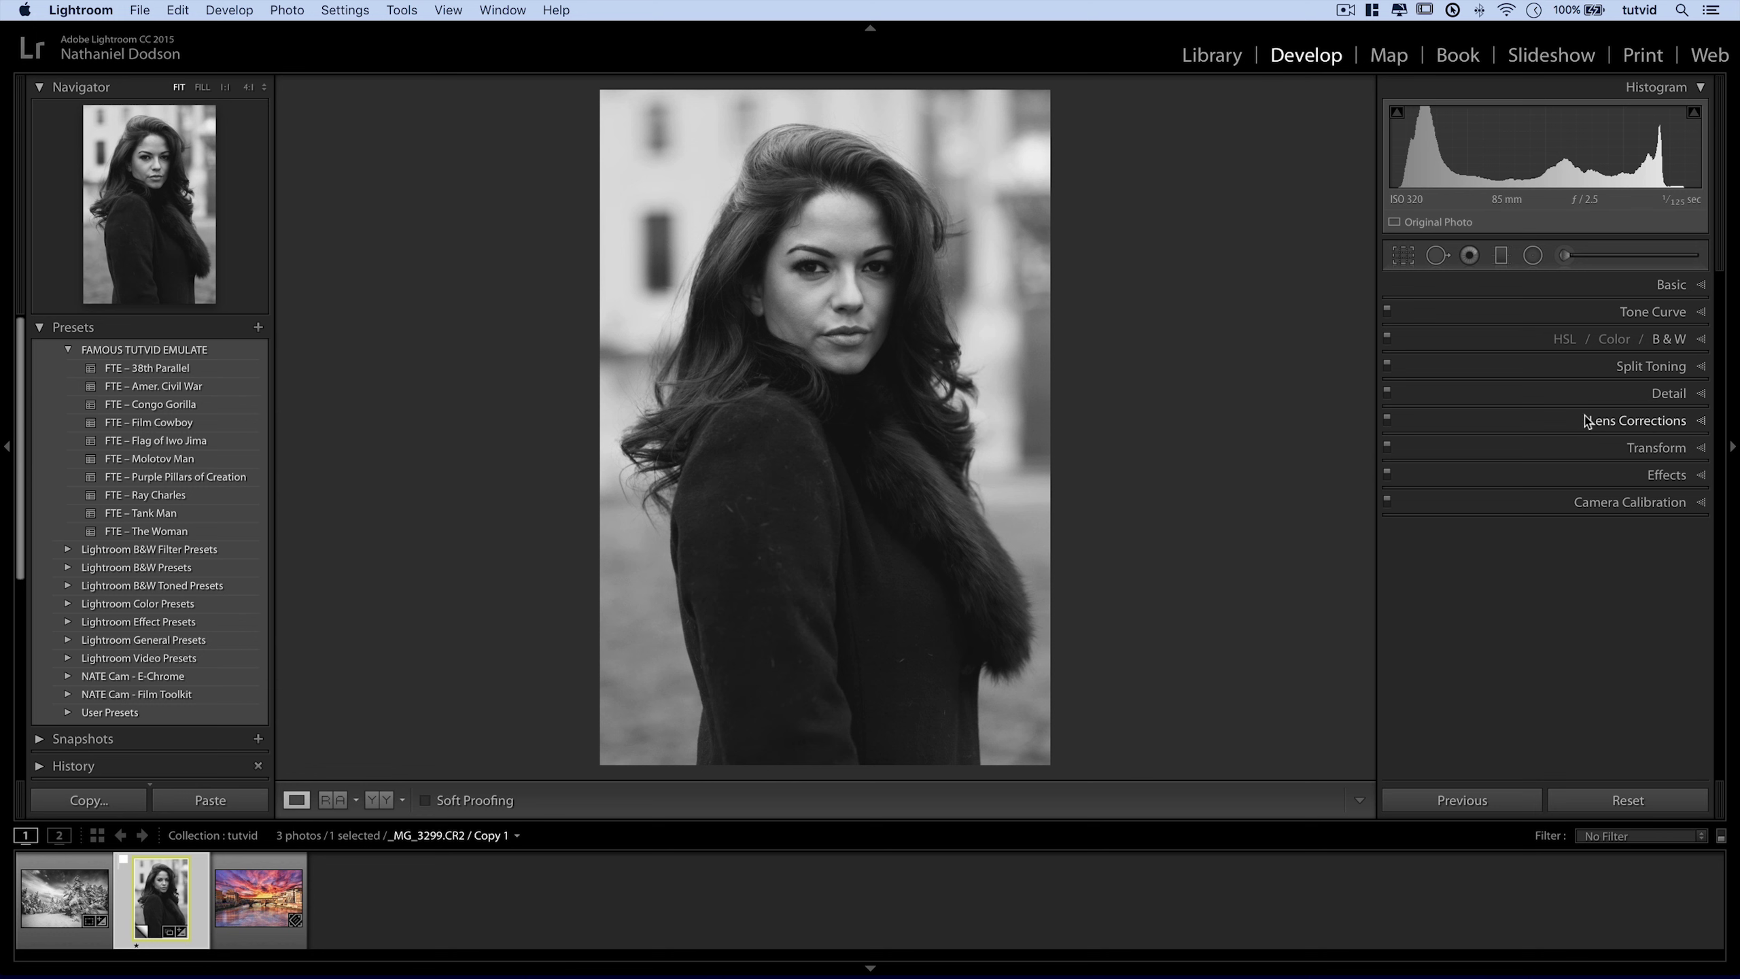
# In the portrait's Effects settings, try Dehaze and reset it, and set the grain Amount to 77.
pyautogui.click(1665, 476)
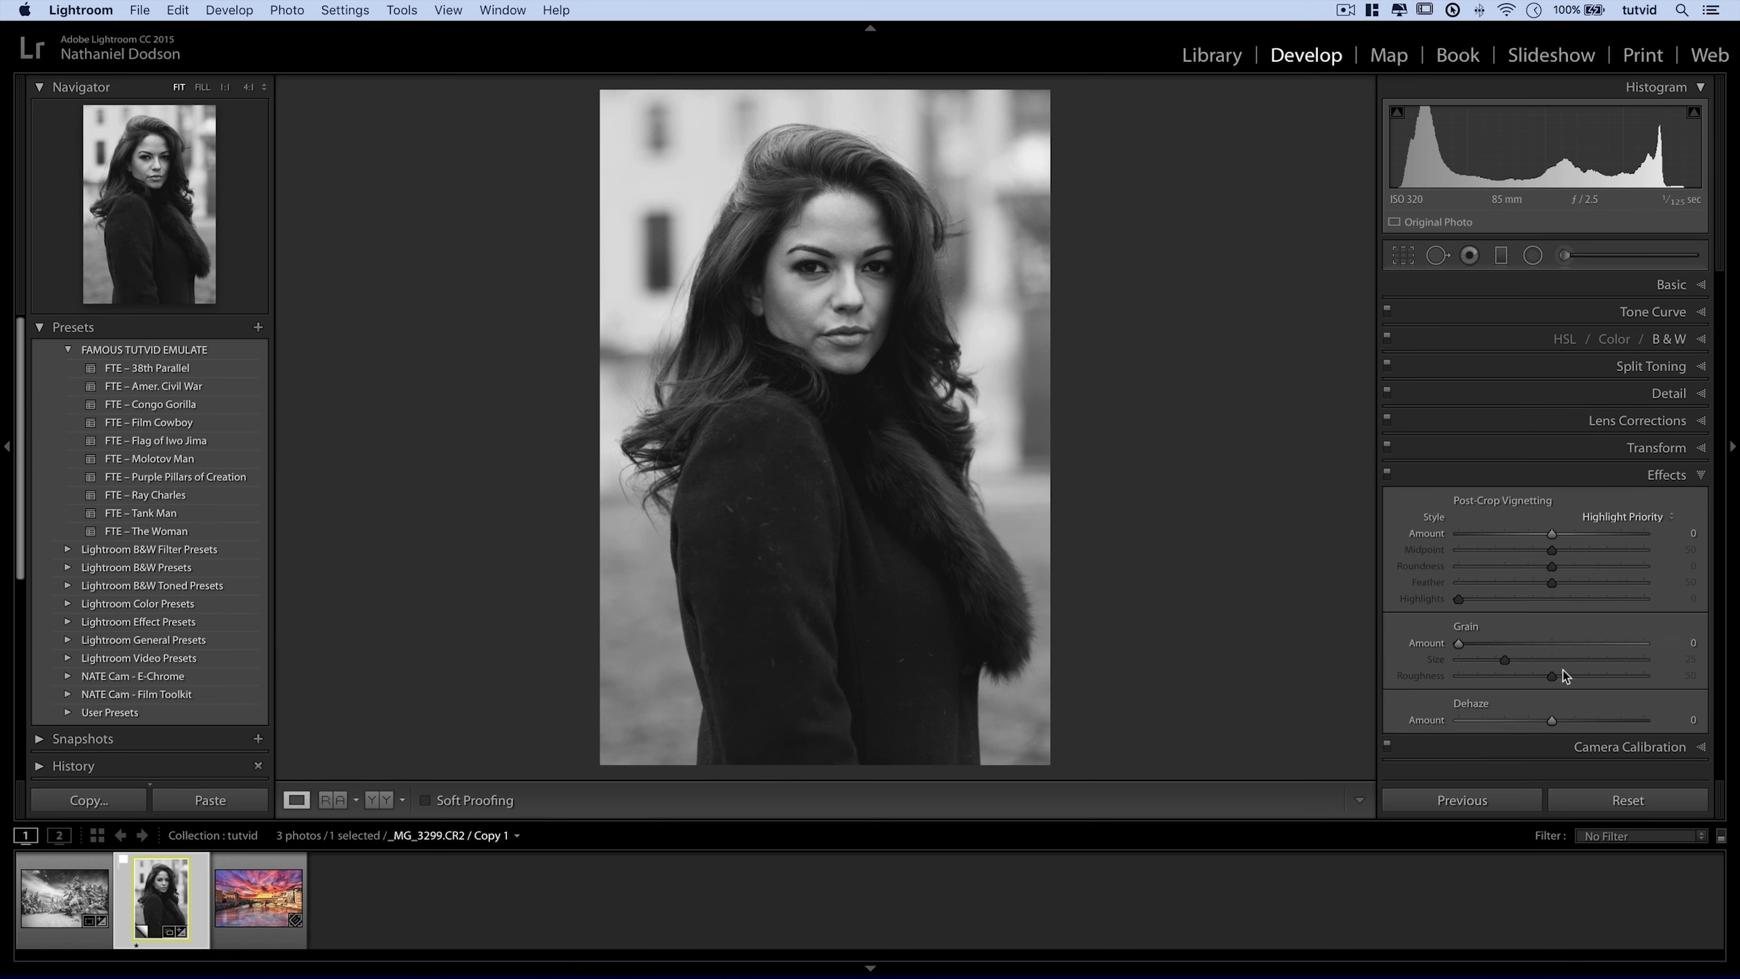
pyautogui.moveTo(1554, 721); pyautogui.dragTo(1583, 728)
pyautogui.doubleClick(1574, 723)
pyautogui.moveTo(1491, 641); pyautogui.dragTo(1601, 644)
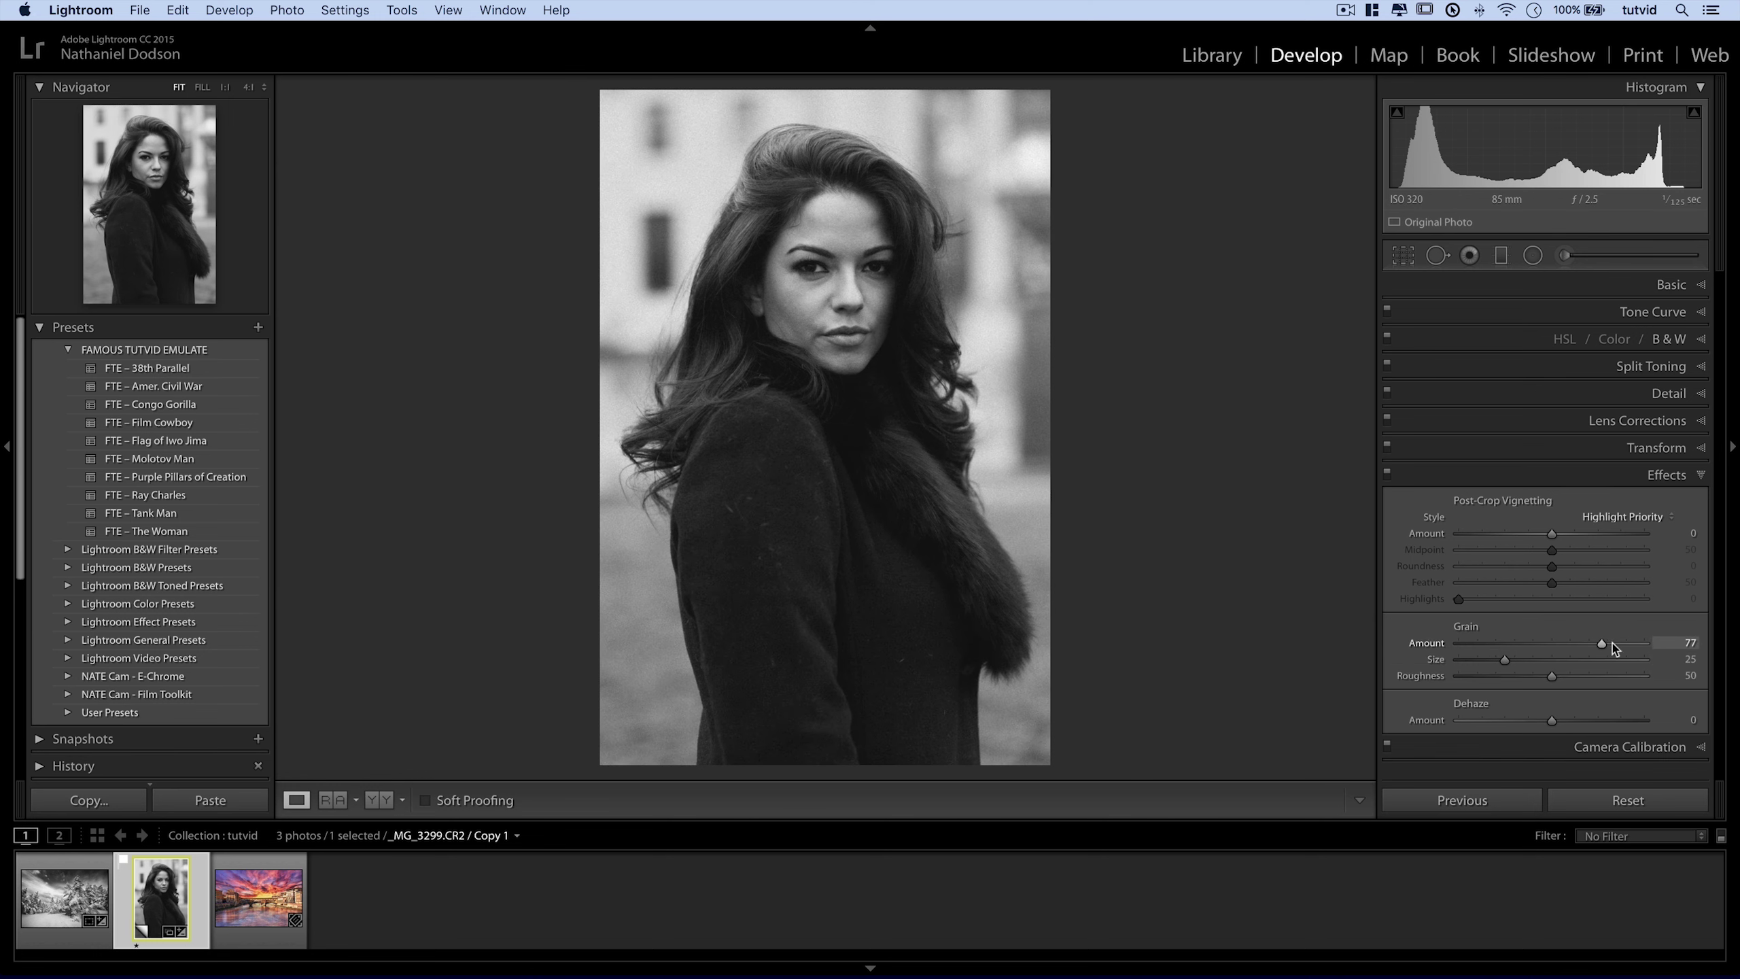
# View the face at 1:1, set the grain Size to 55, and try Roughness at 100 and at 0.
pyautogui.click(226, 88)
pyautogui.moveTo(934, 246); pyautogui.dragTo(945, 754)
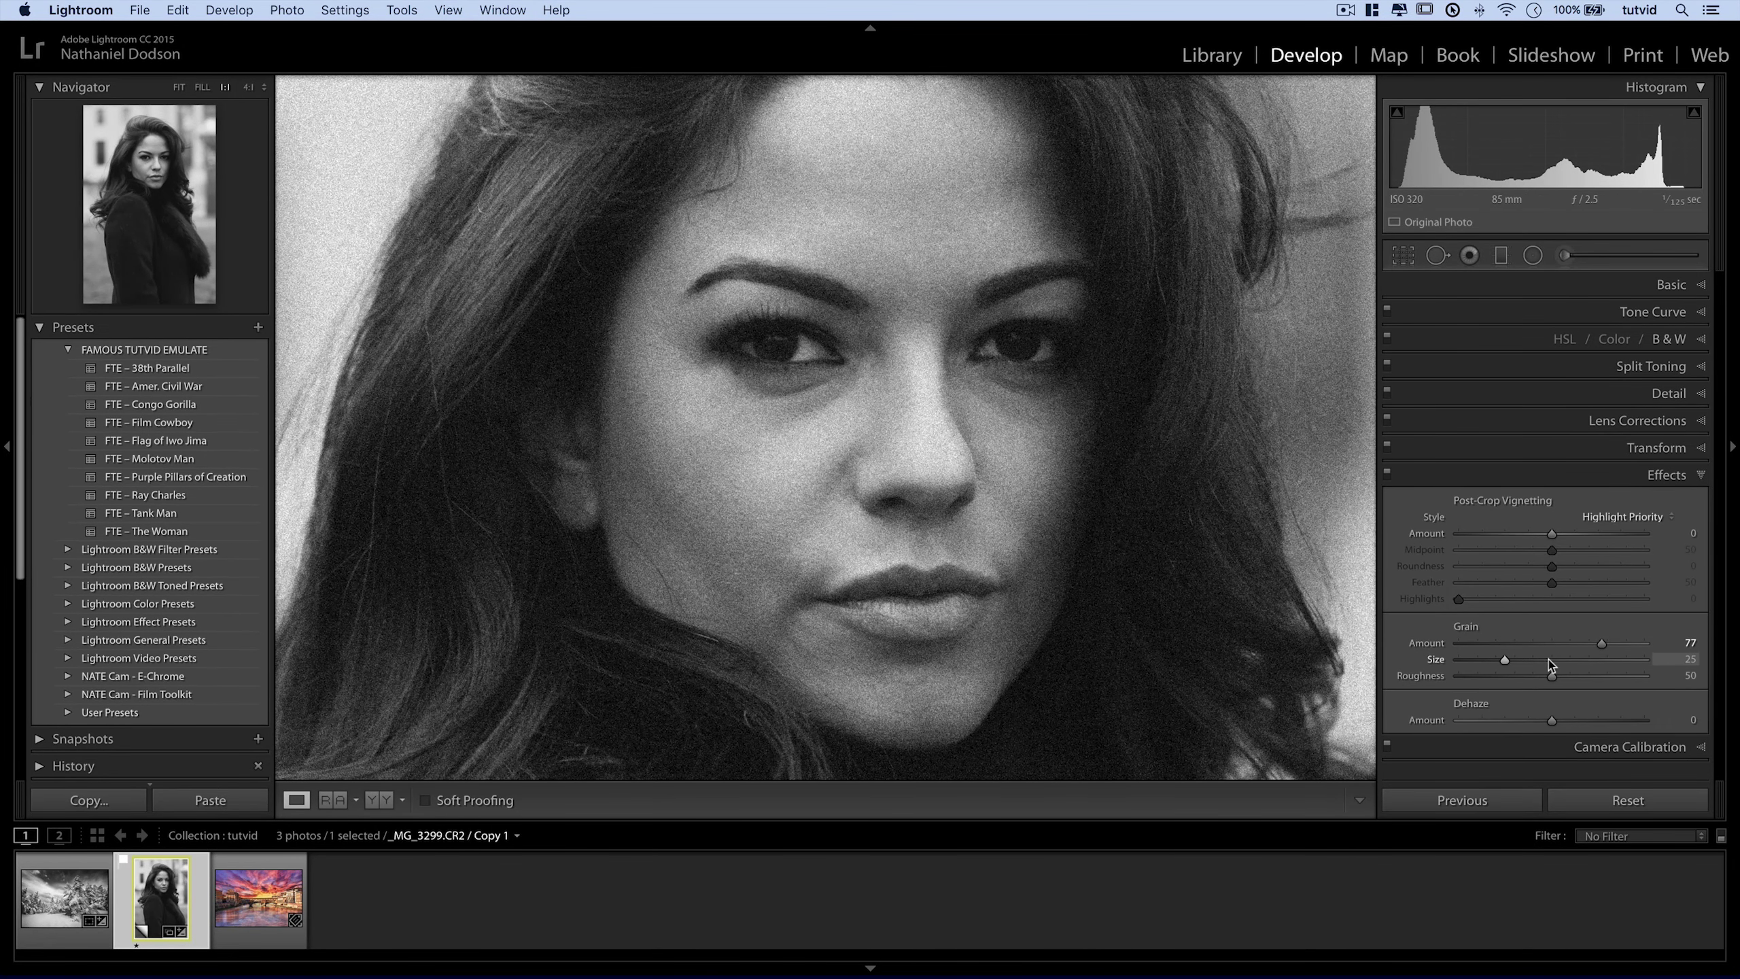
pyautogui.moveTo(1583, 664); pyautogui.dragTo(1561, 663)
pyautogui.moveTo(1563, 676); pyautogui.dragTo(1652, 683)
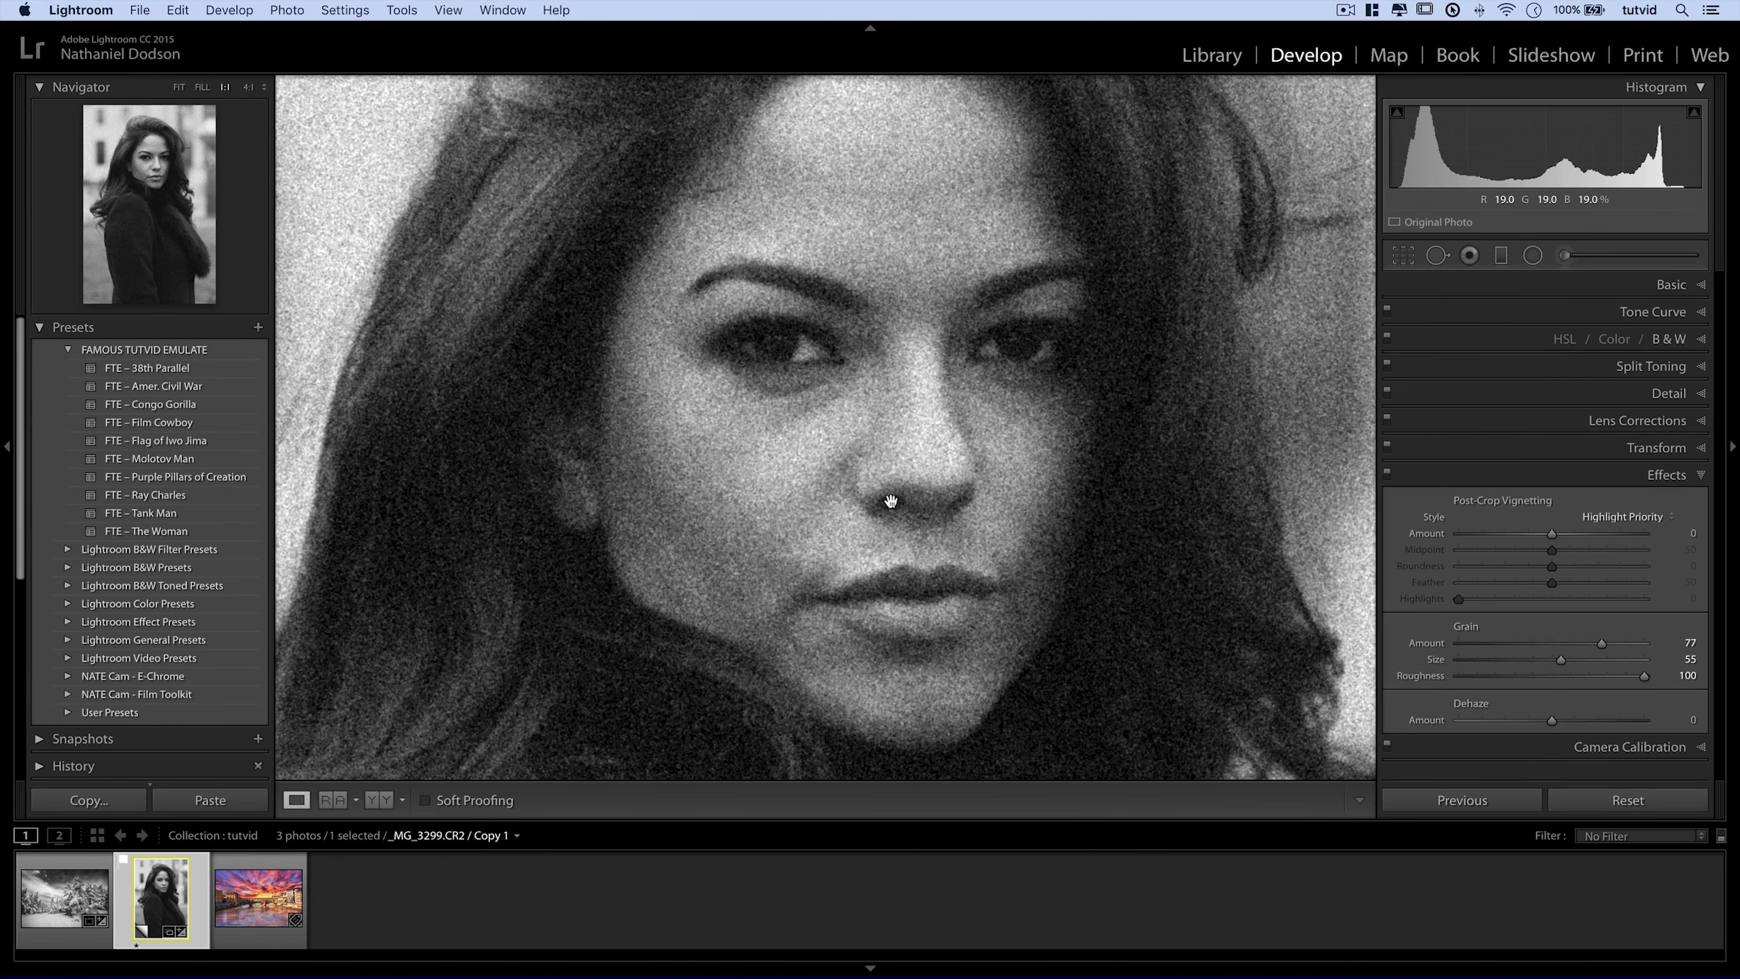
pyautogui.click(1482, 677)
pyautogui.moveTo(1432, 685); pyautogui.dragTo(1422, 686)
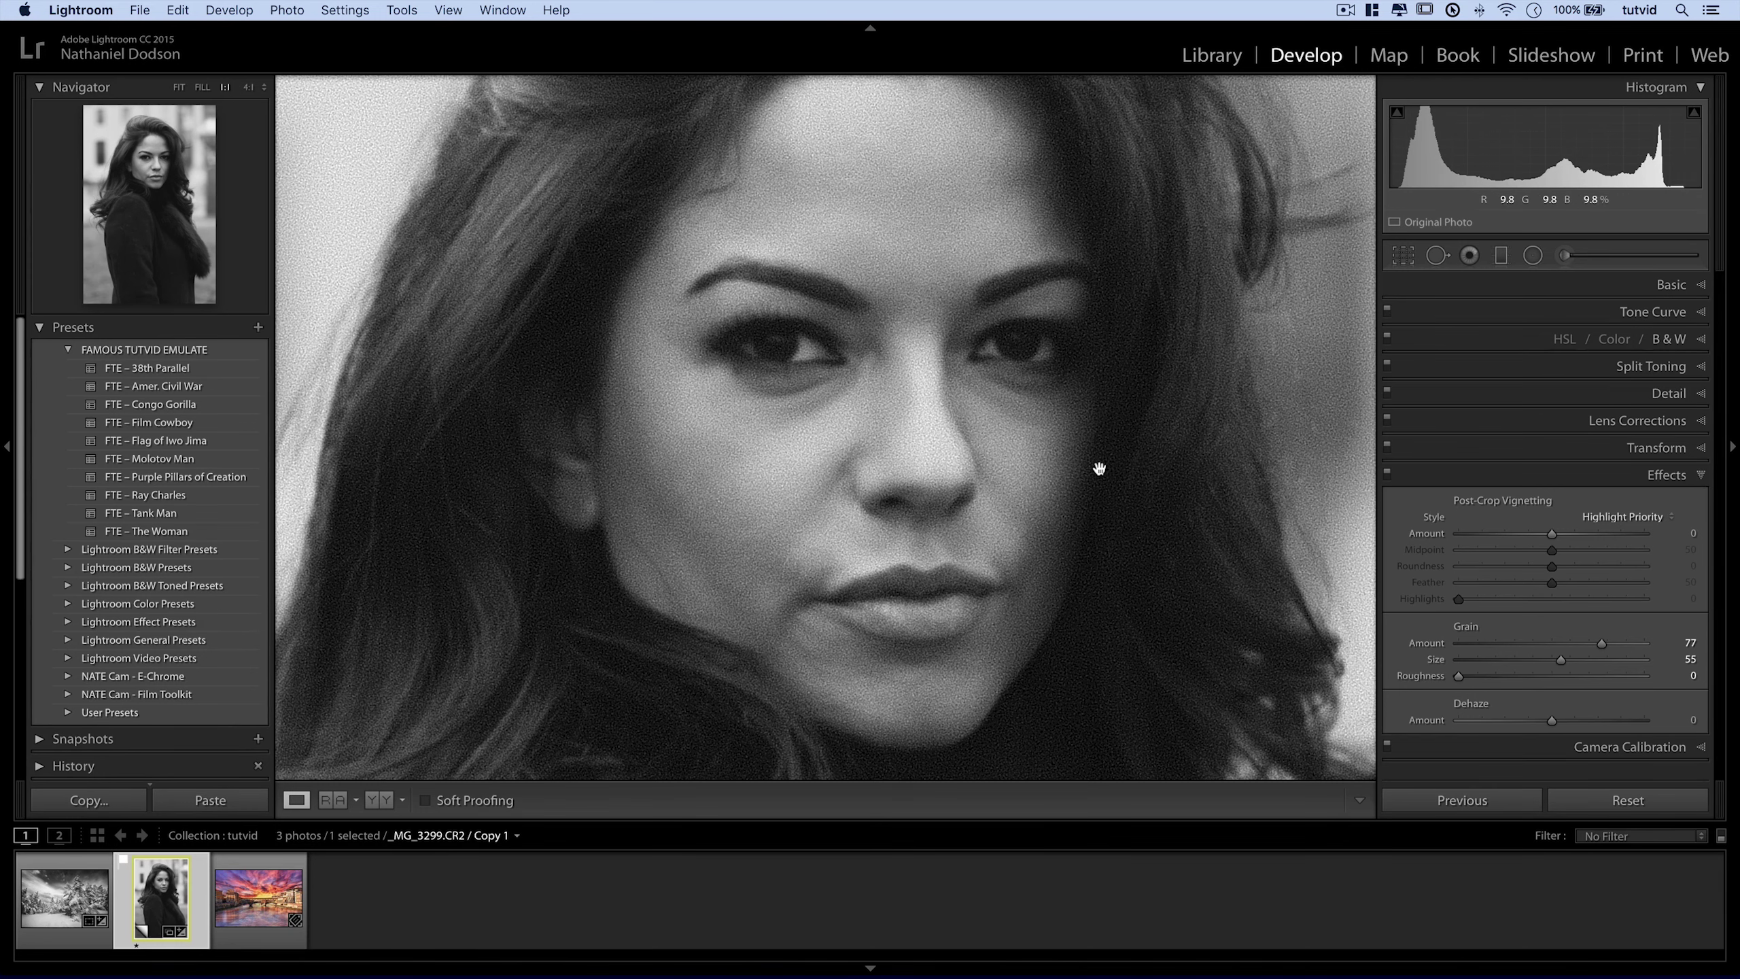
# Set the portrait's grain Roughness to 66 and its Amount to 38, and fit the whole photo in view.
pyautogui.click(1559, 673)
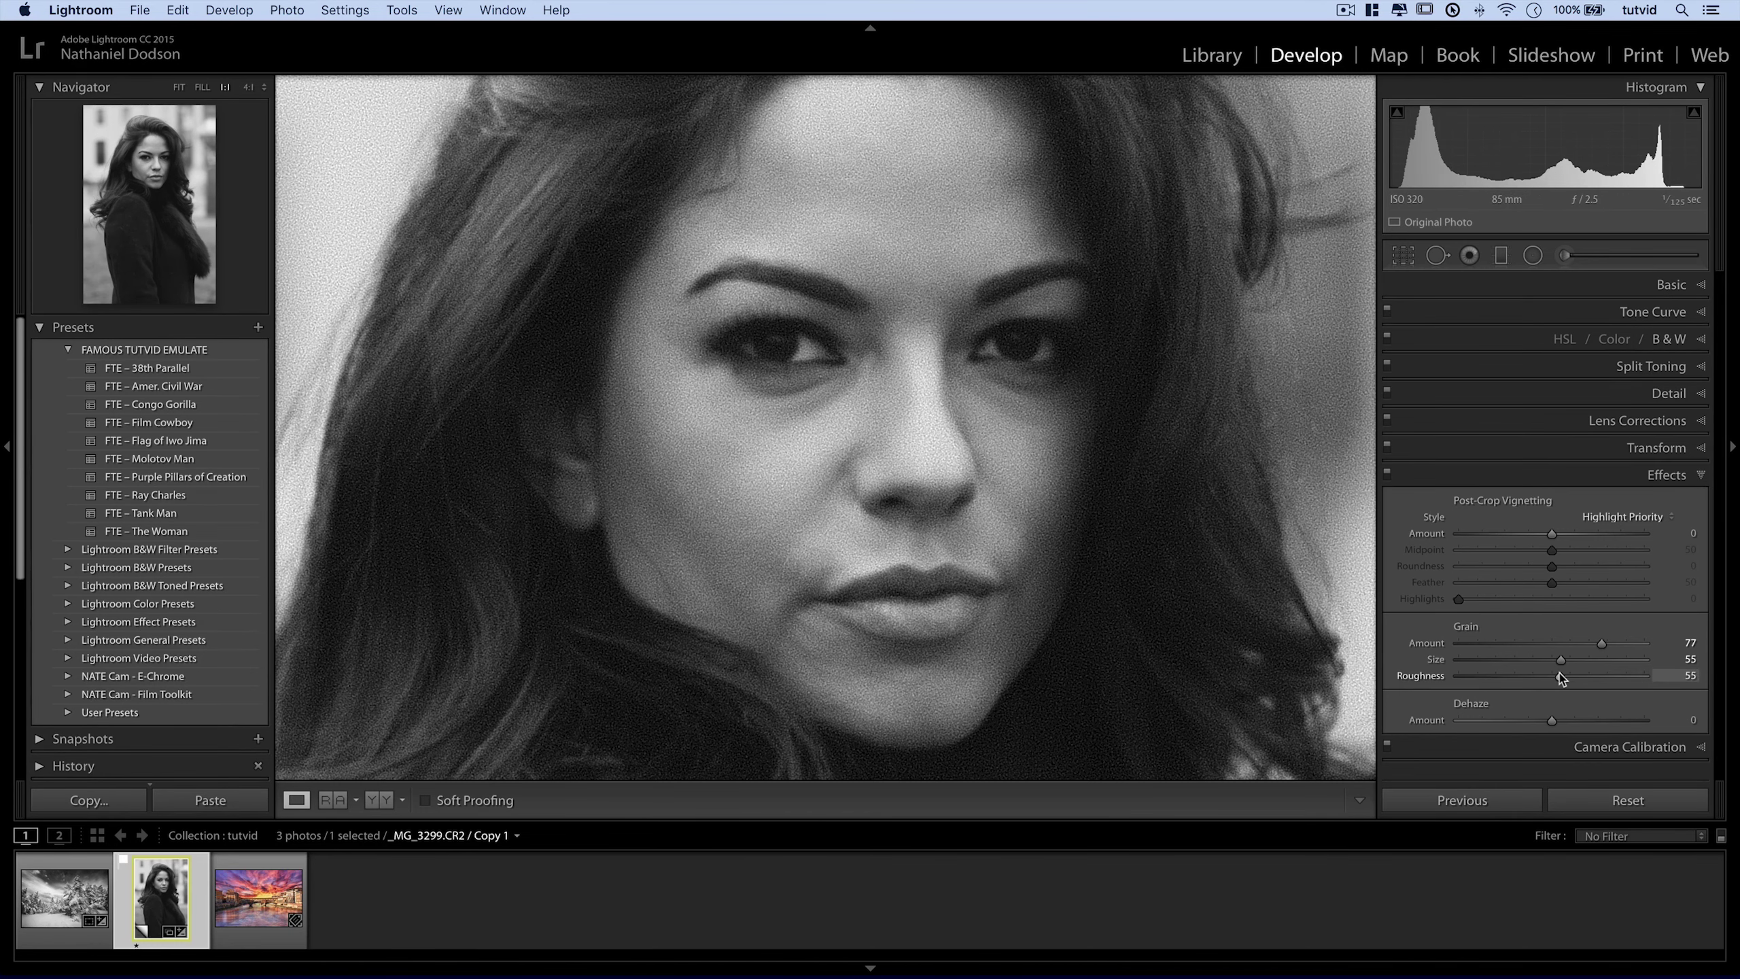
pyautogui.moveTo(1582, 677); pyautogui.dragTo(1584, 676)
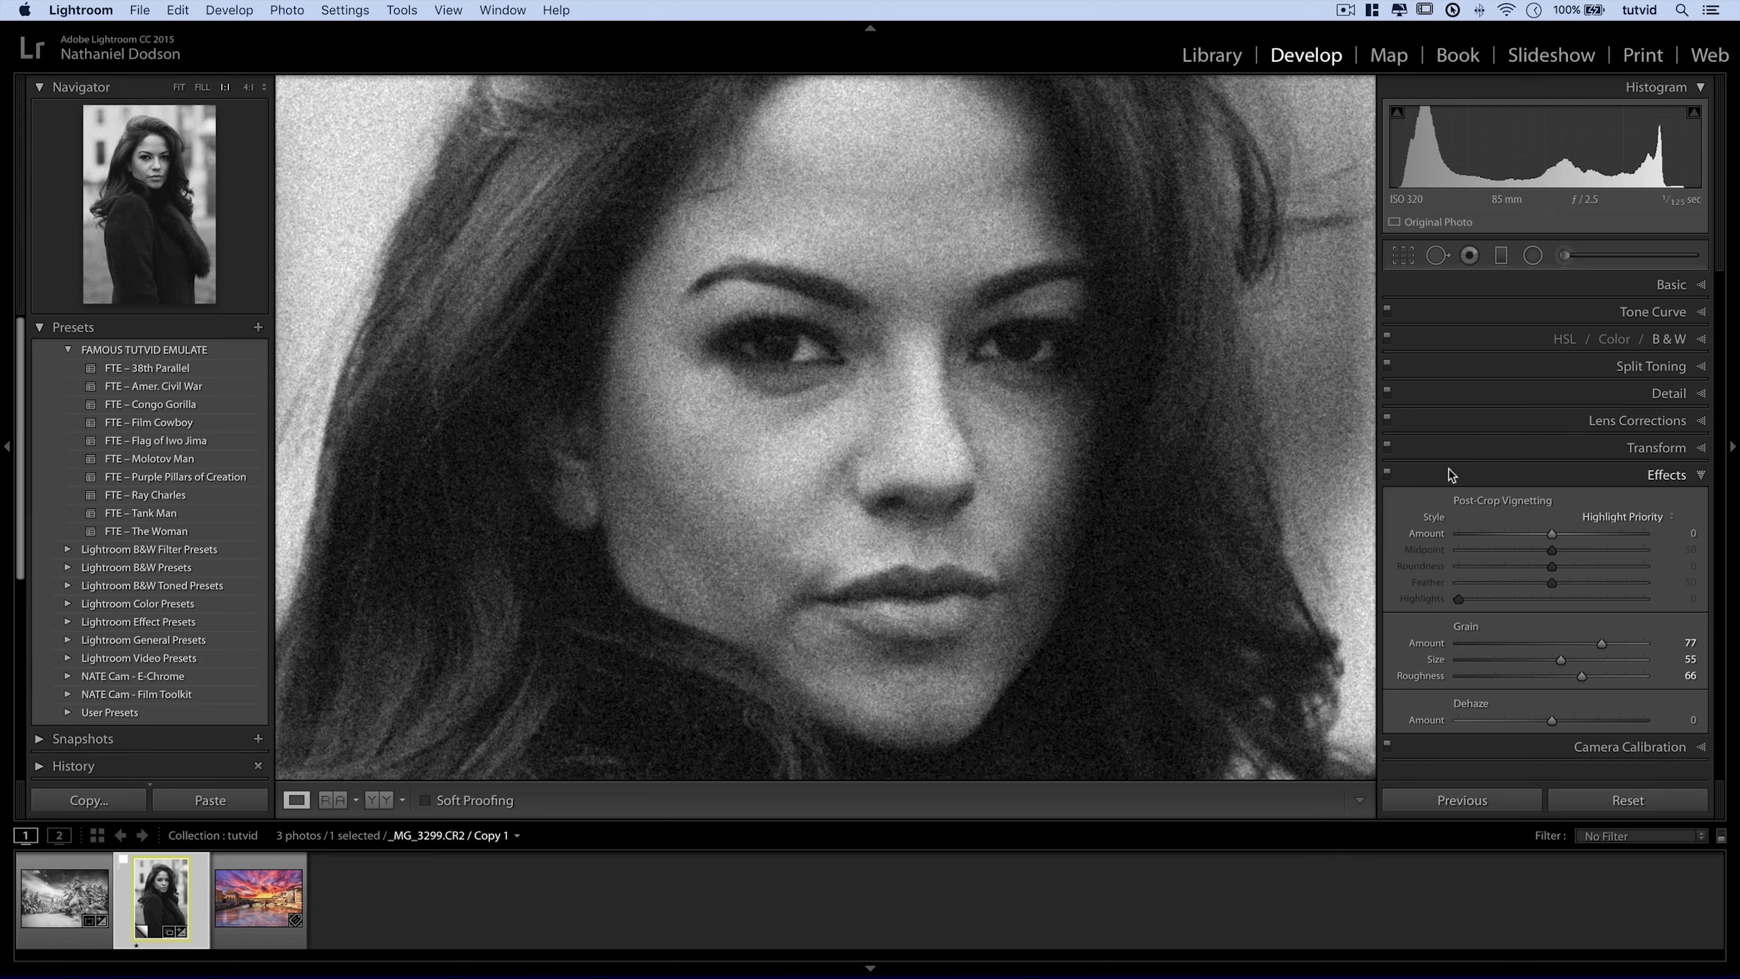
pyautogui.moveTo(1596, 648); pyautogui.dragTo(1531, 643)
pyautogui.click(178, 89)
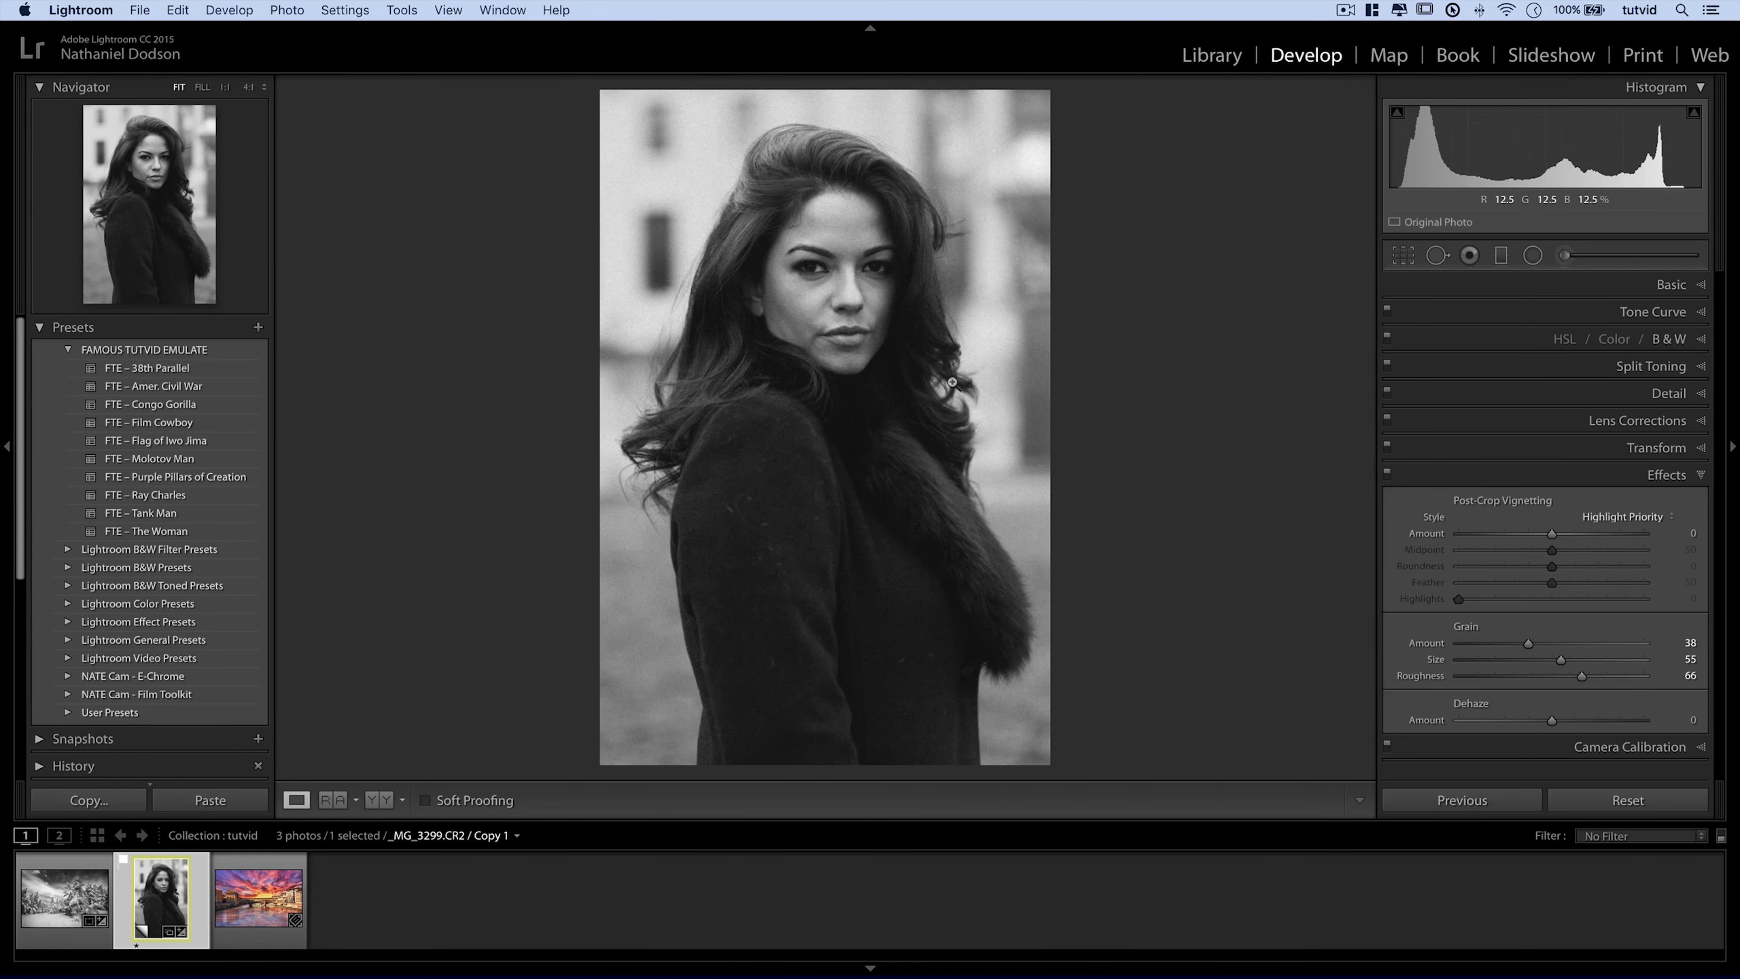
# Compare the portrait with and without its grain effect at 1:1 and at fit view.
pyautogui.click(1387, 474)
pyautogui.click(225, 87)
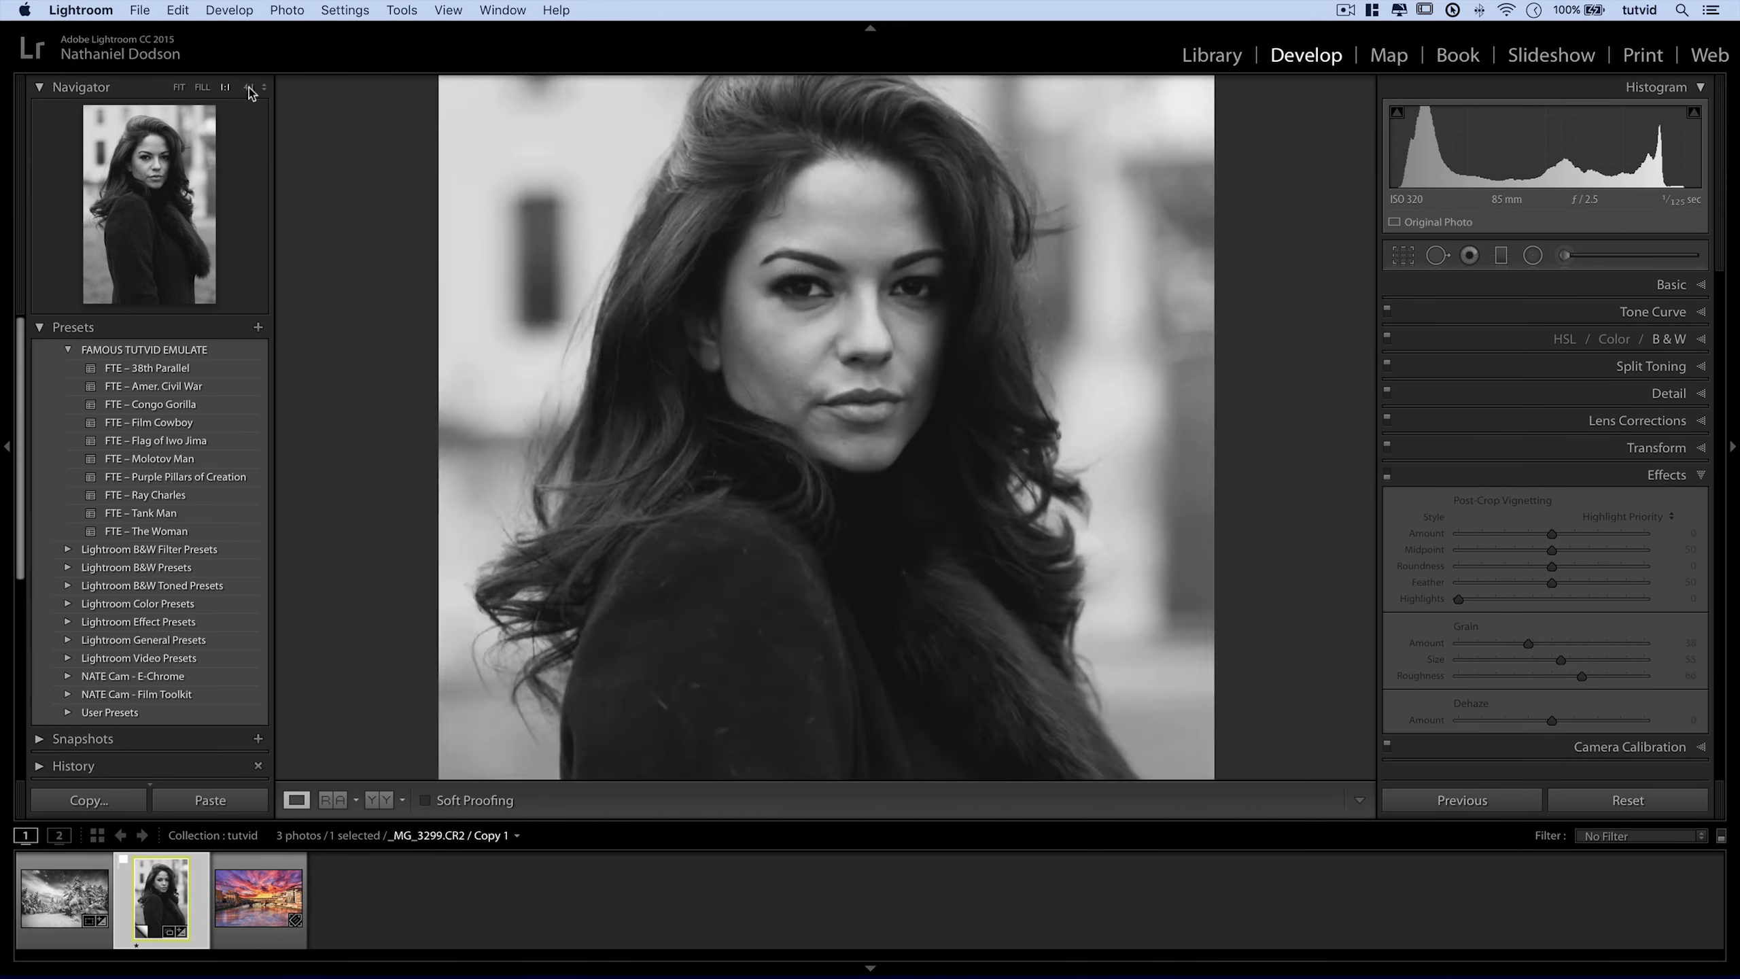
pyautogui.moveTo(885, 337); pyautogui.dragTo(873, 302)
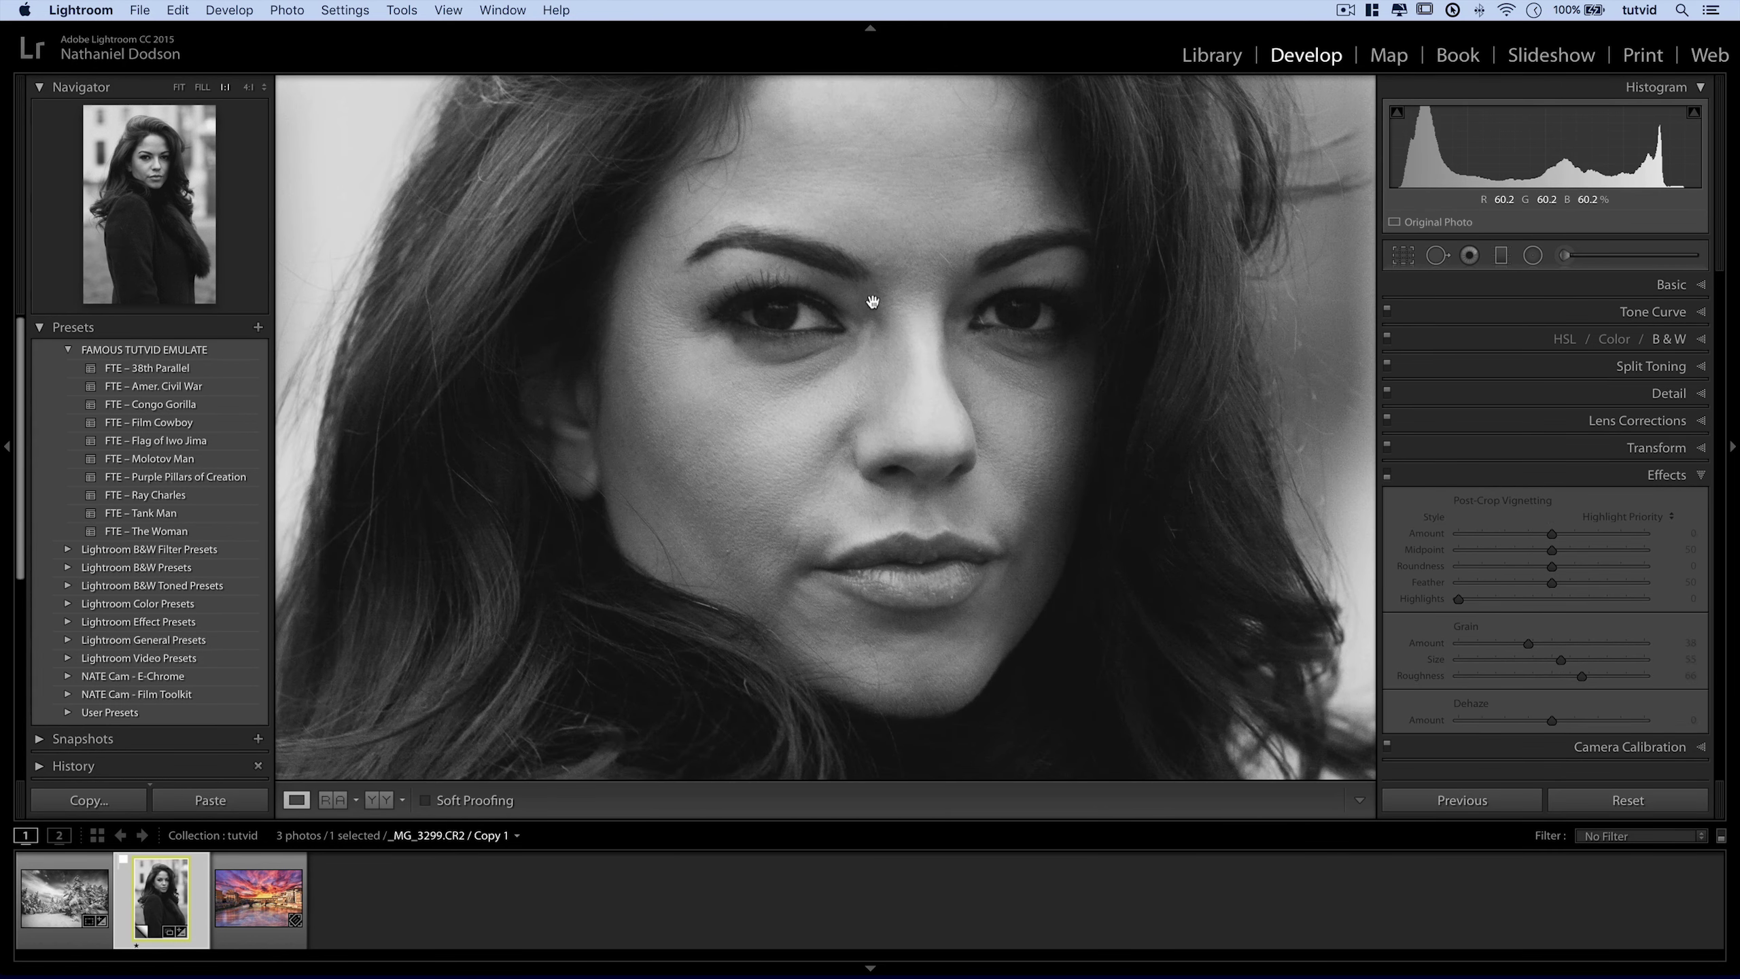
pyautogui.click(1388, 473)
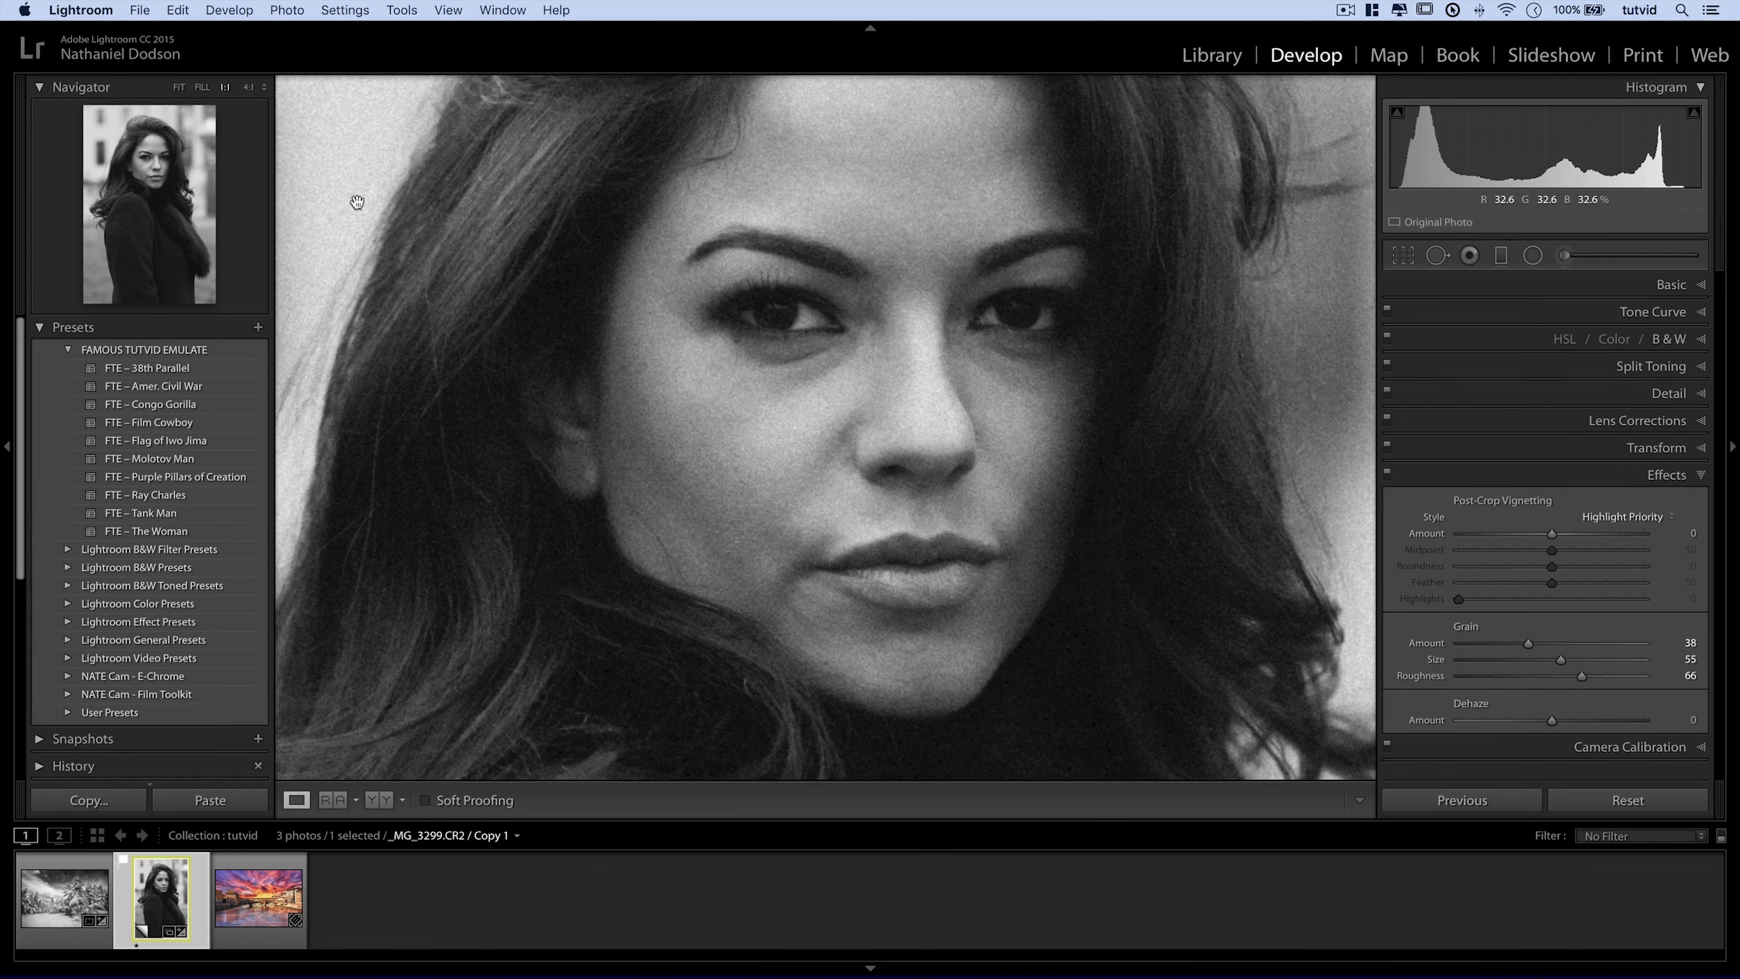
pyautogui.click(178, 87)
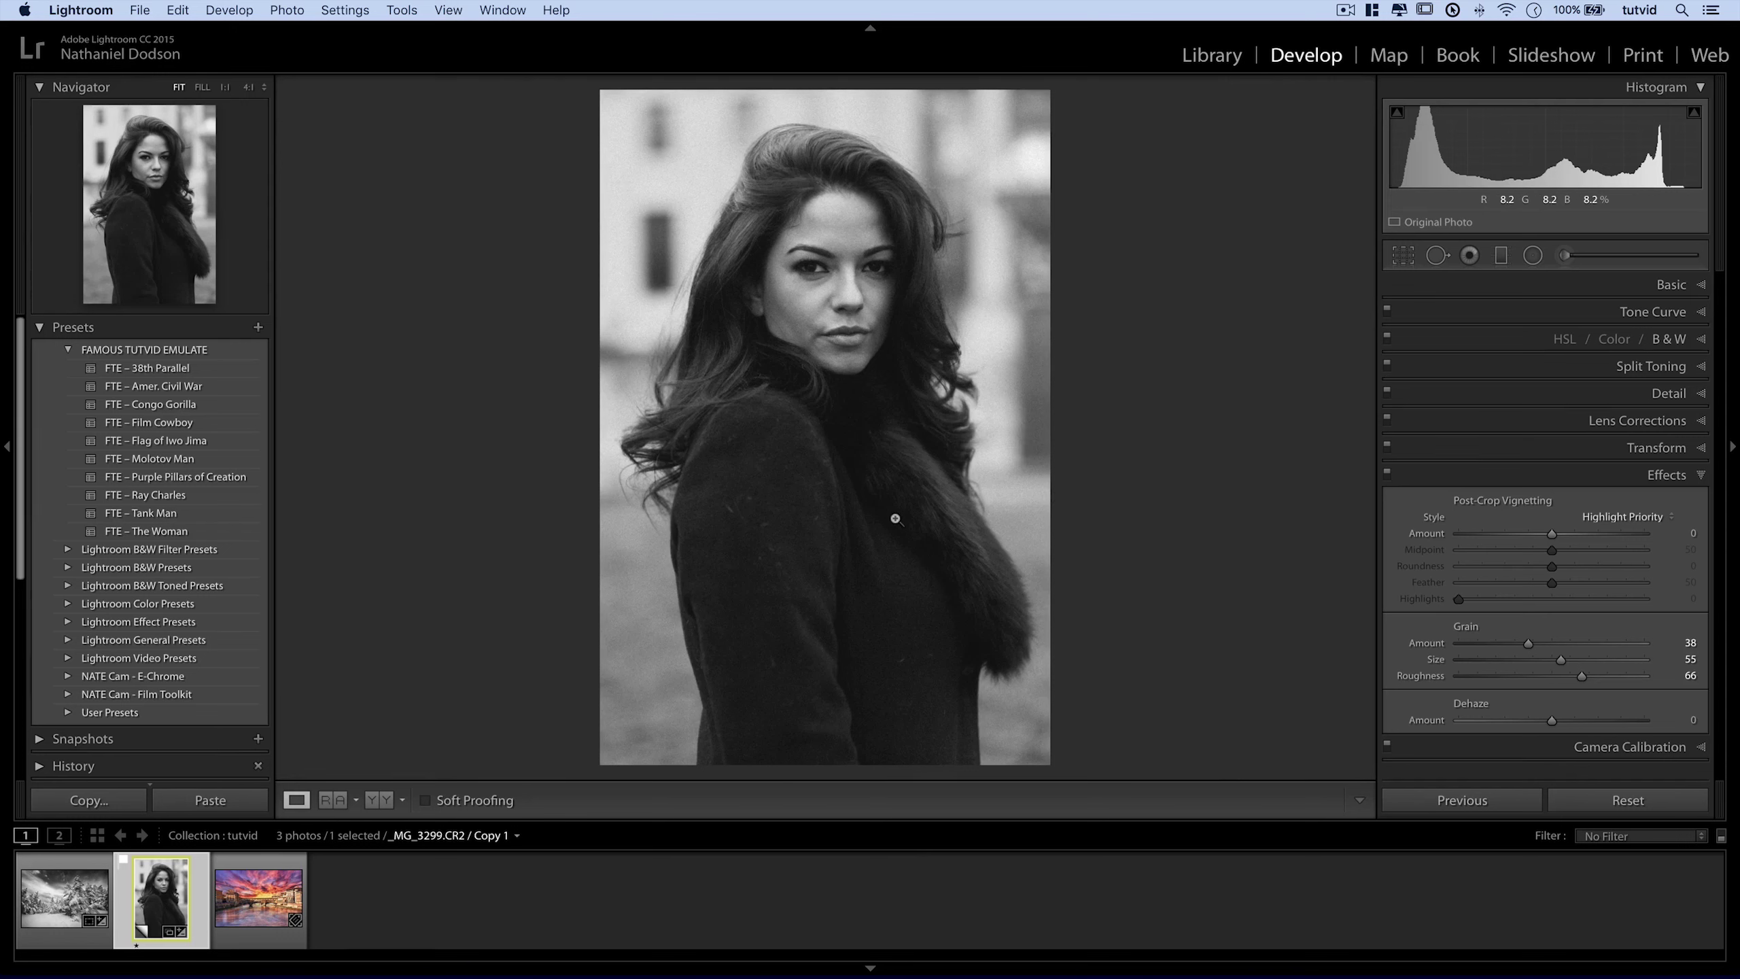
pyautogui.click(1689, 479)
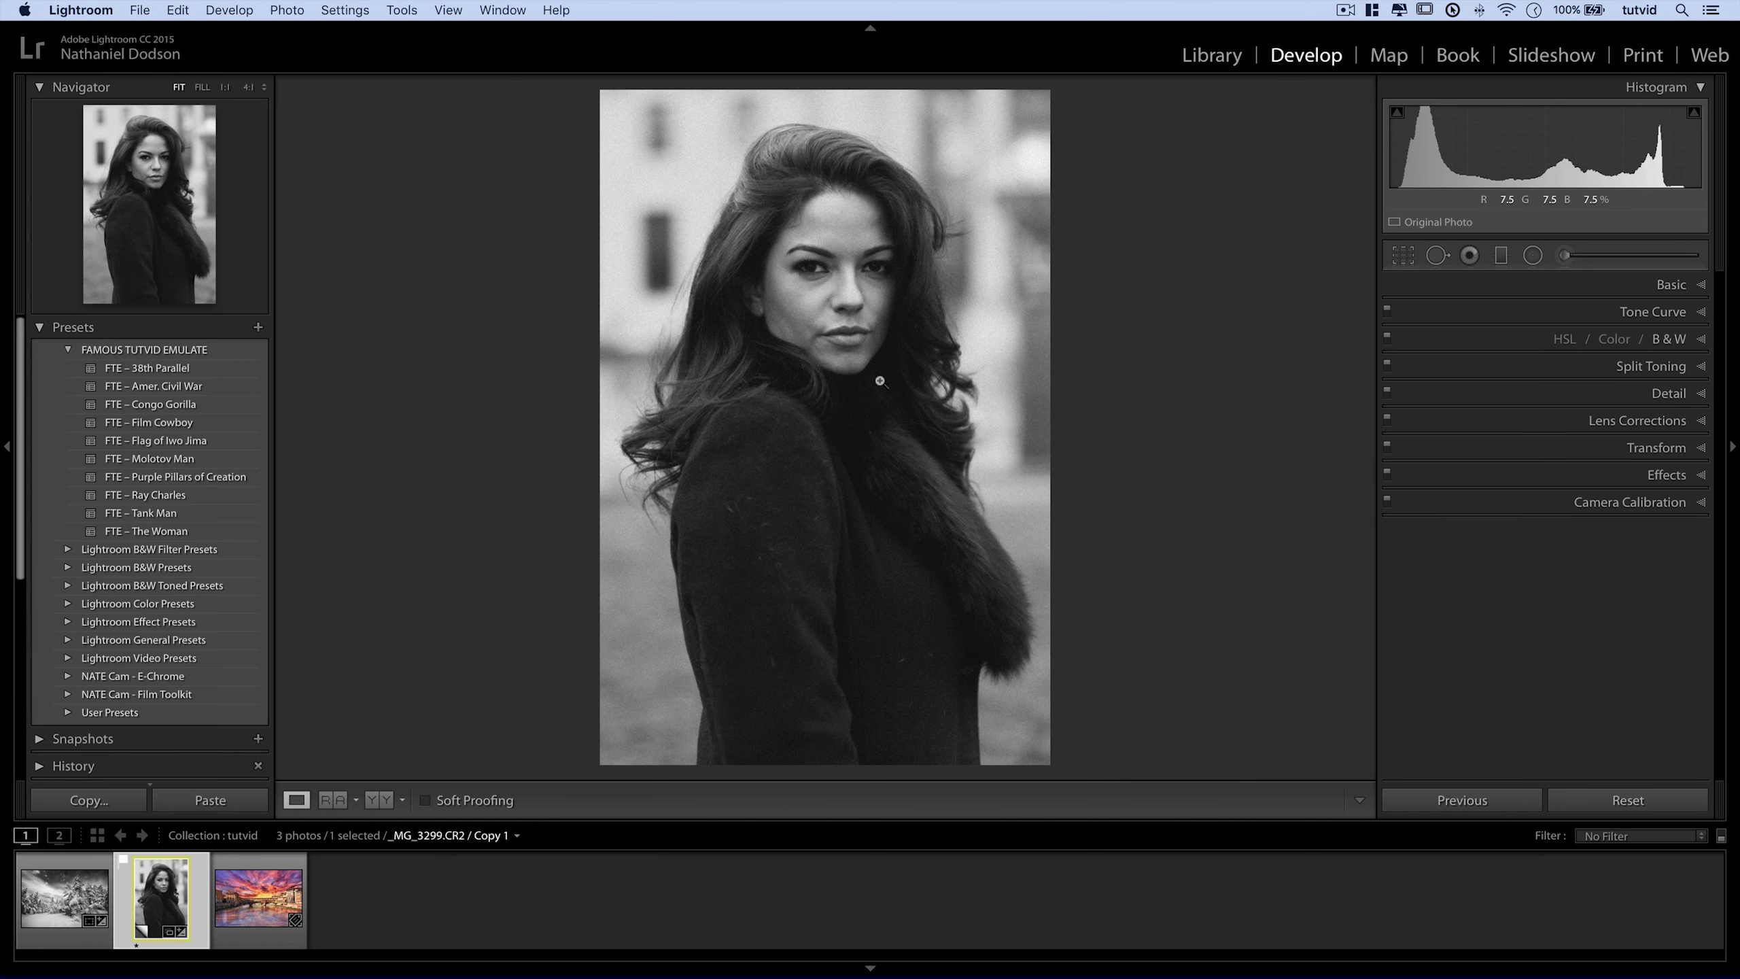
# Create a virtual copy of the black-and-white portrait in the Library, reset the new copy's develop settings, and reselect the edited portrait.
pyautogui.press('e')
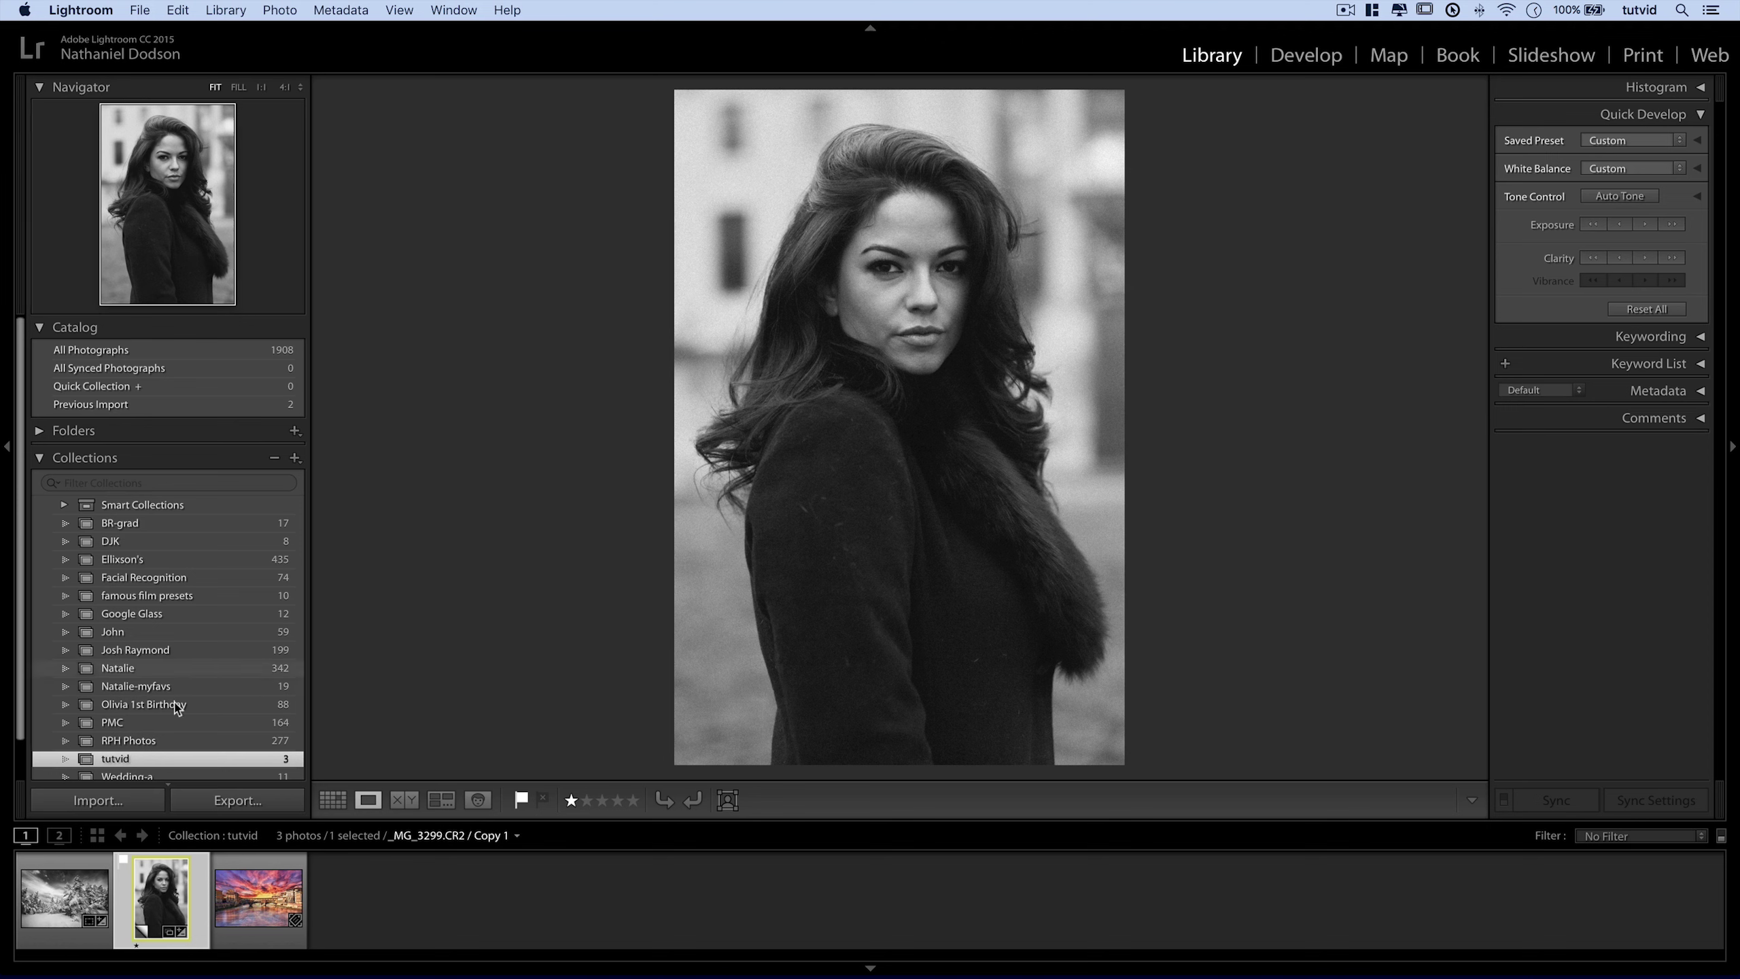
pyautogui.rightClick(171, 881)
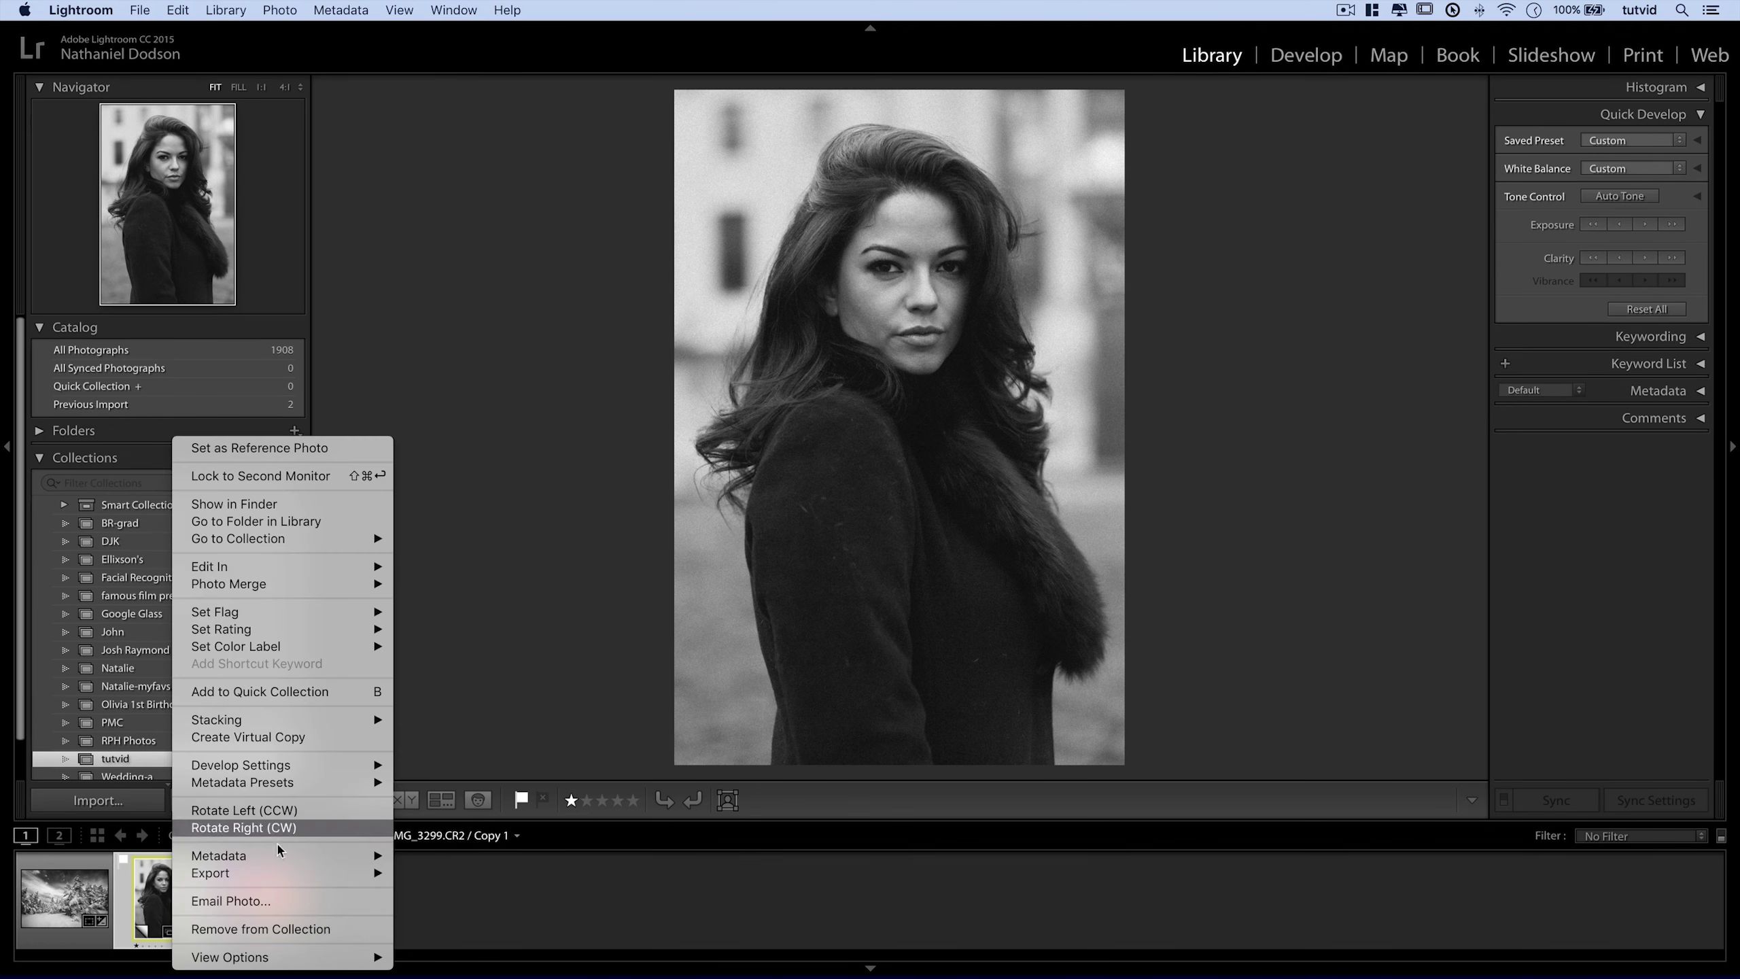
pyautogui.click(272, 738)
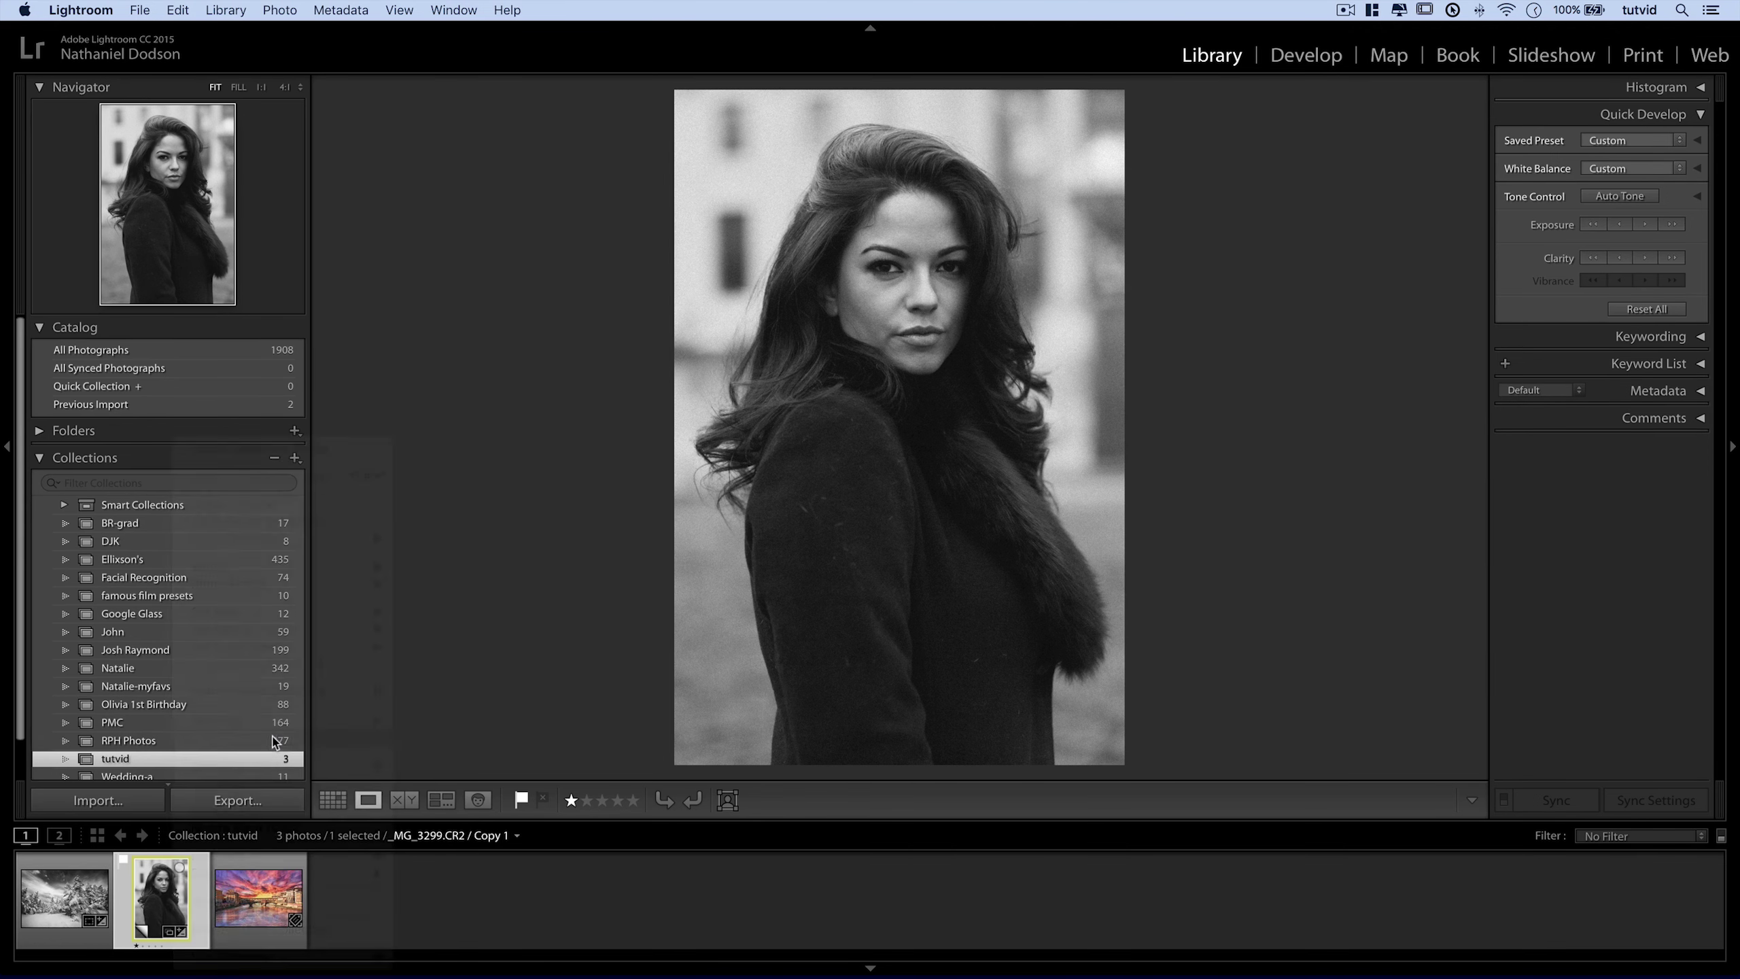
pyautogui.rightClick(265, 891)
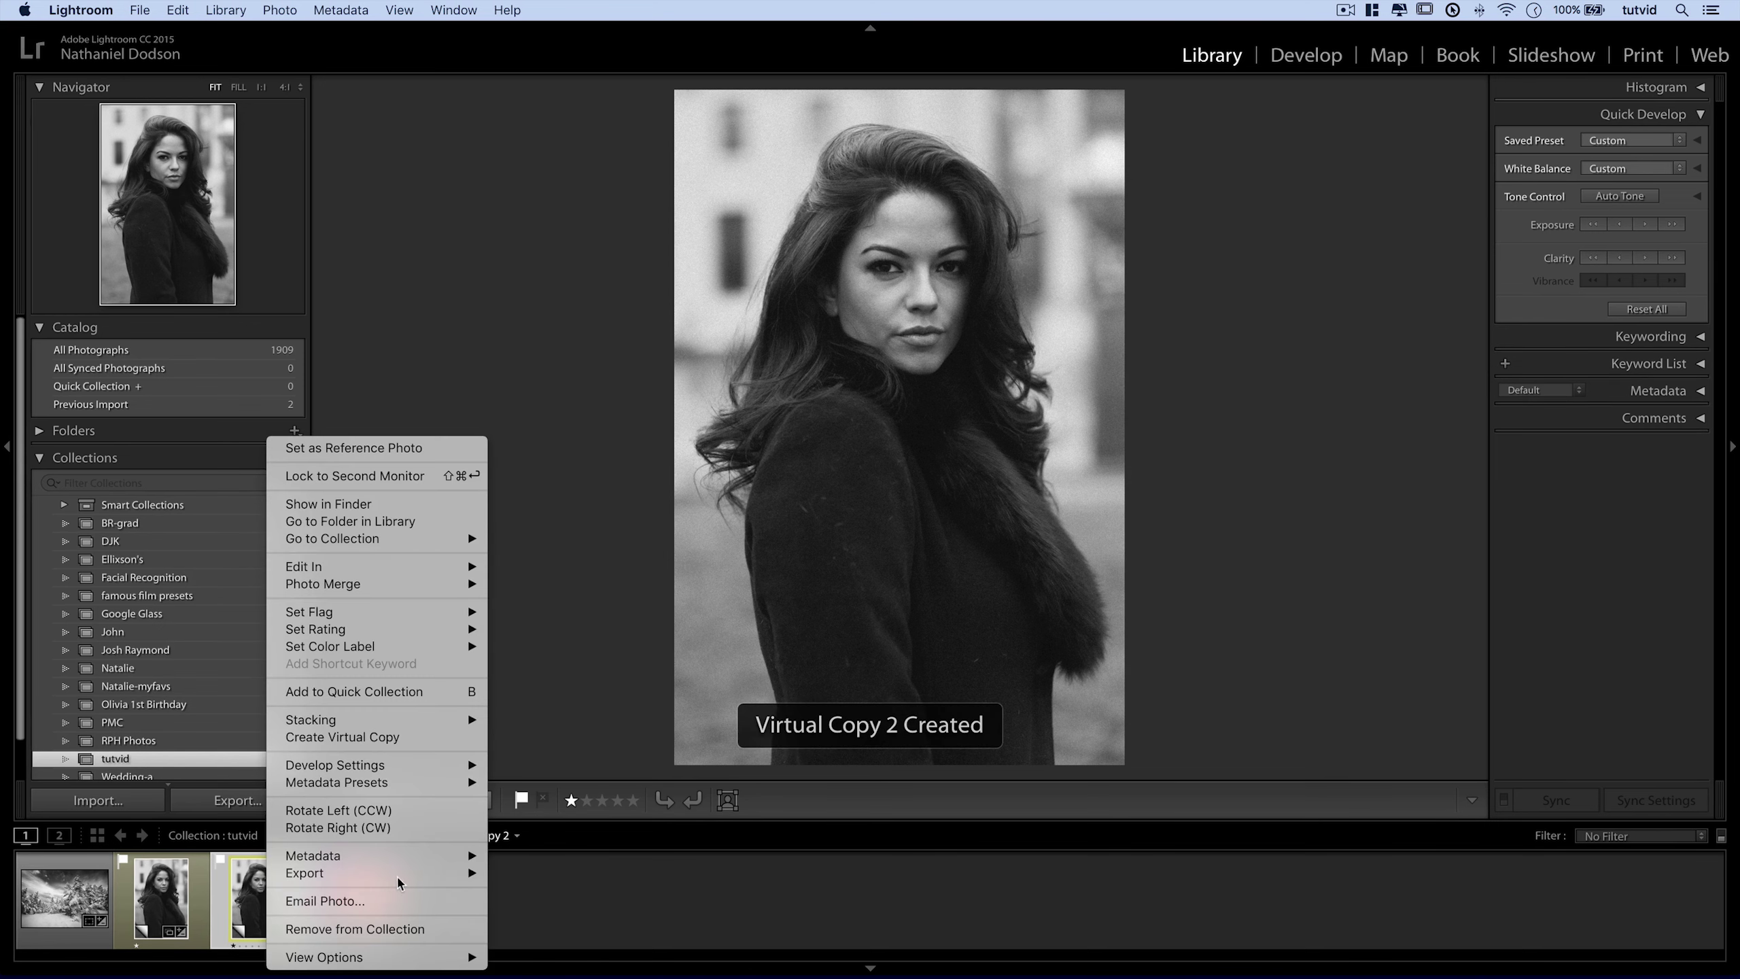
pyautogui.moveTo(393, 765)
pyautogui.click(560, 742)
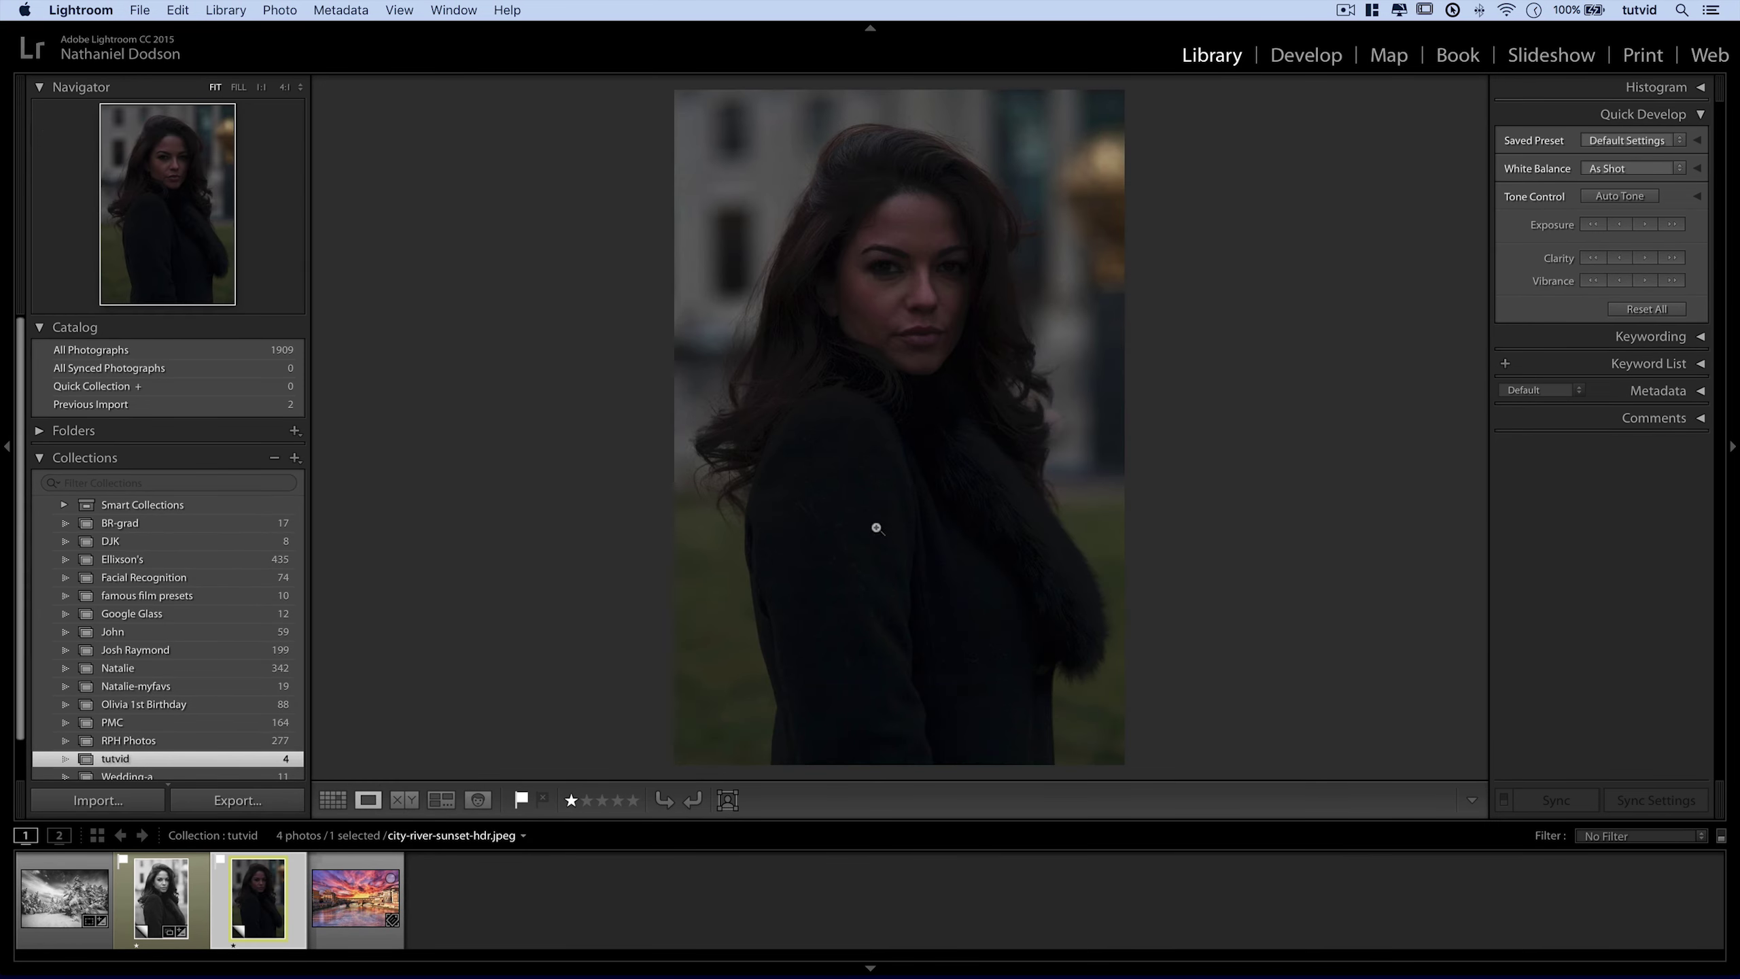
pyautogui.click(170, 891)
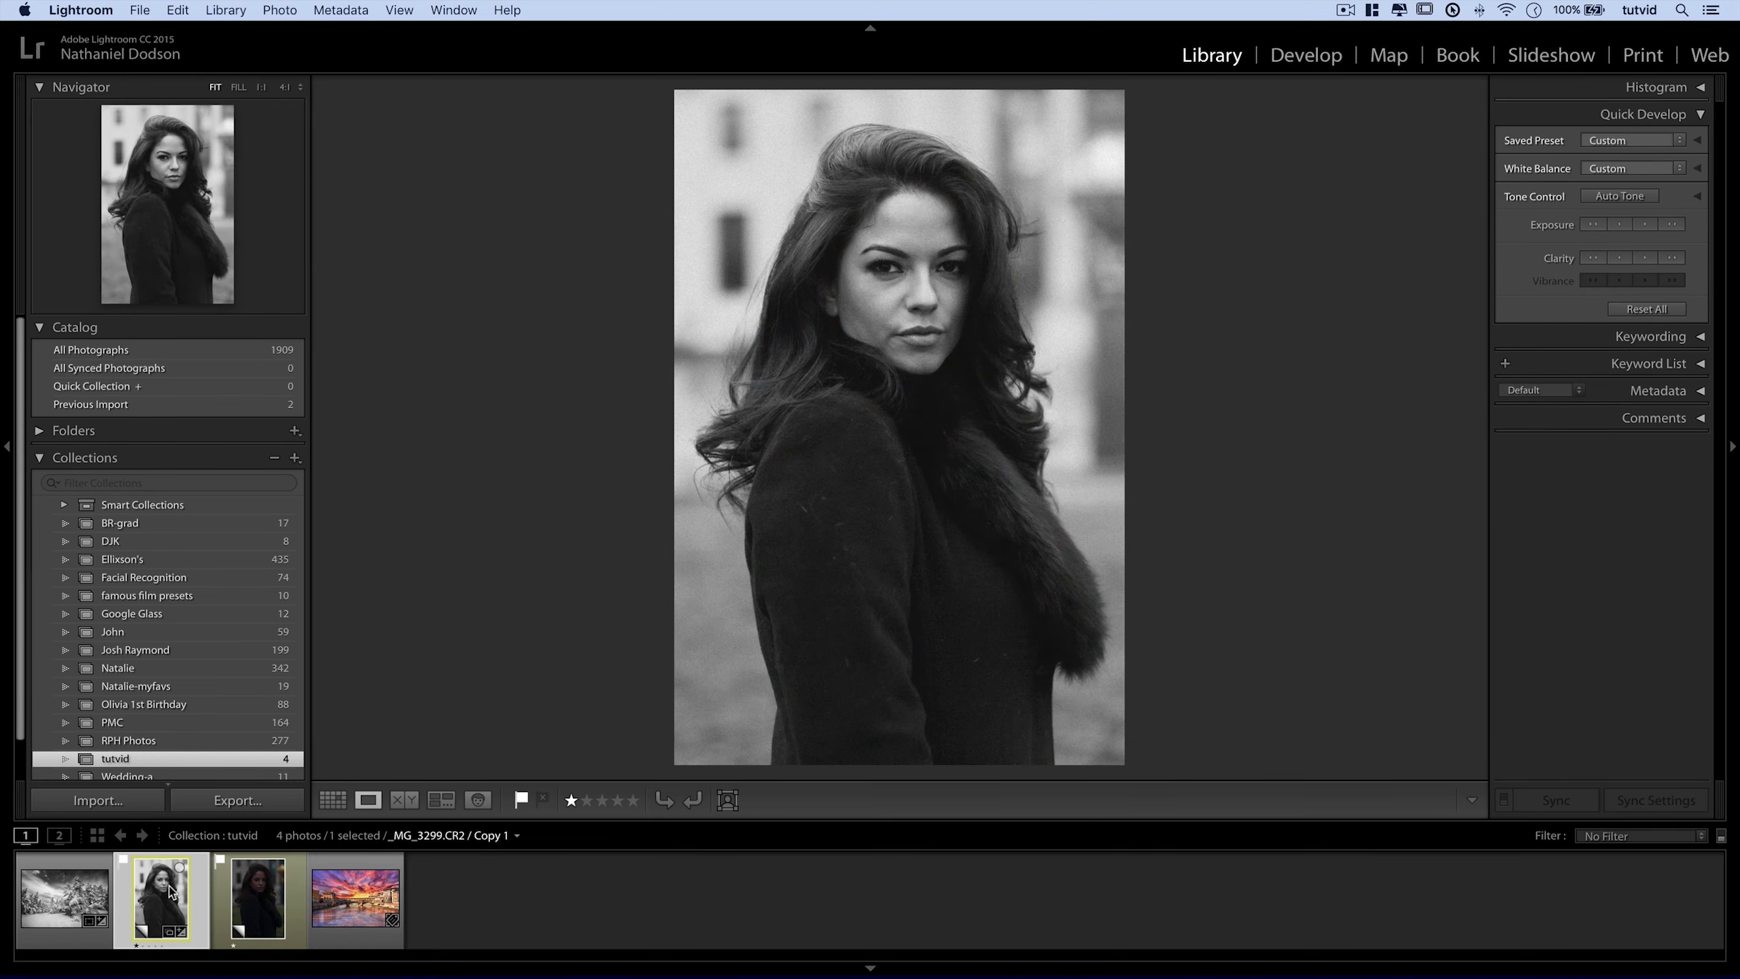
# Open city-river-sunset-hdr.jpeg for developing in single-photo view and convert it to black and white.
pyautogui.click(356, 898)
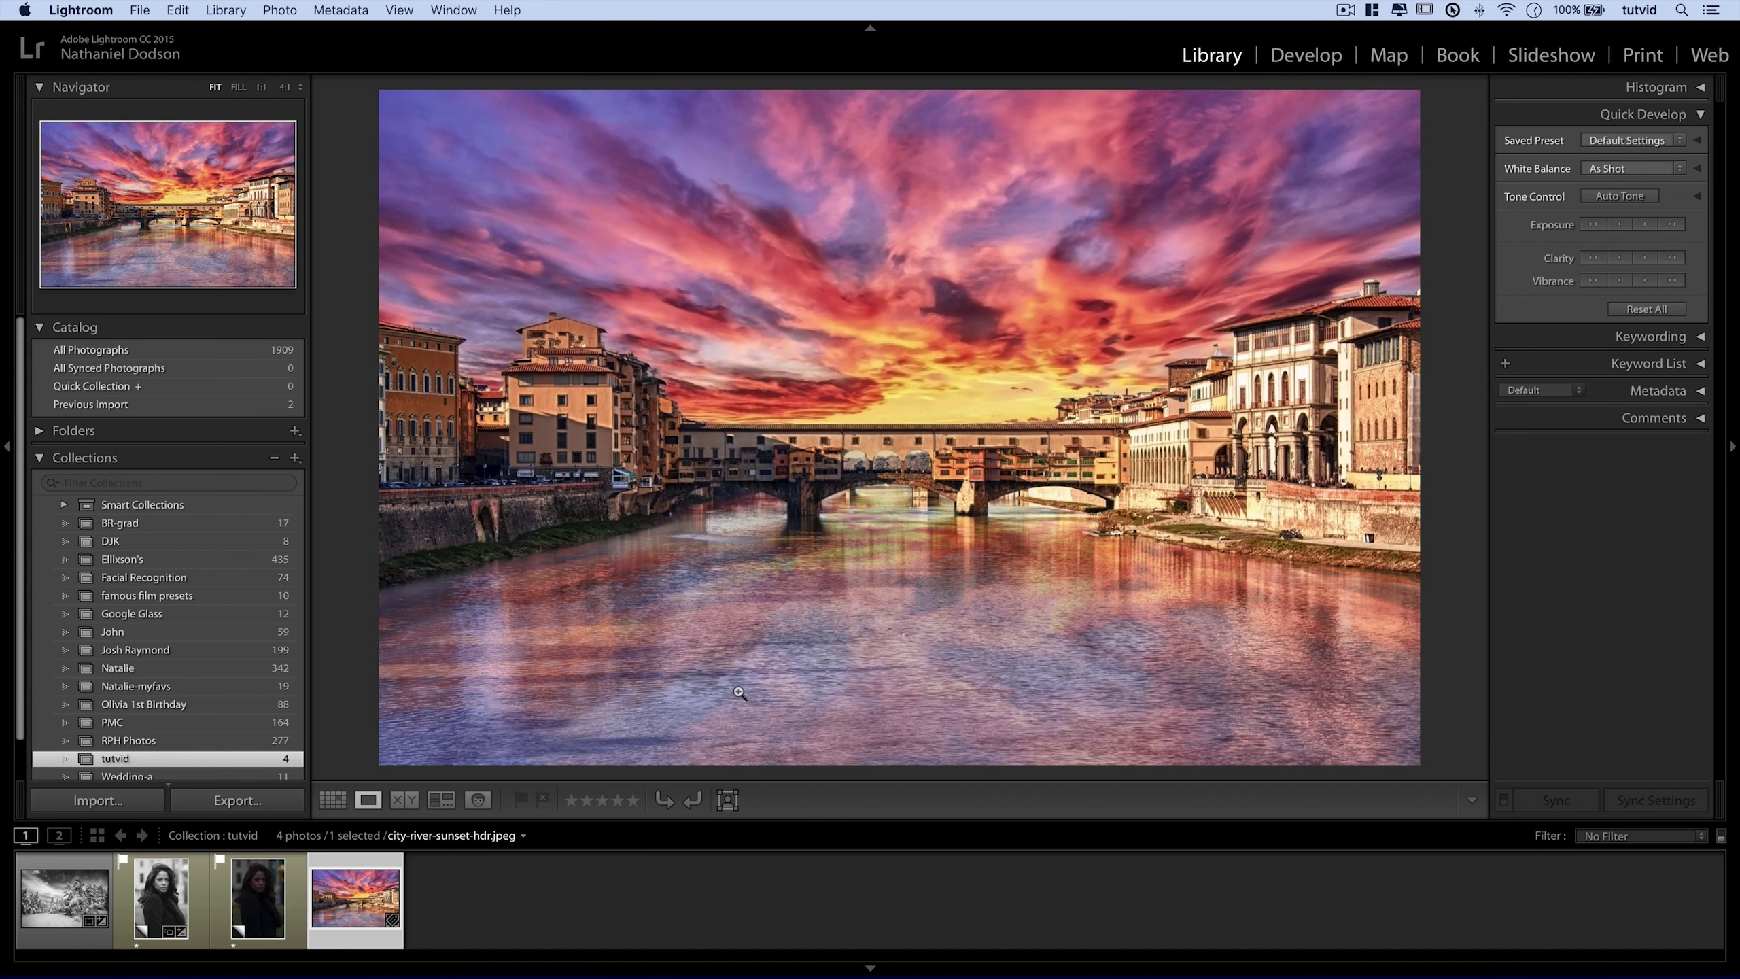
pyautogui.click(1306, 56)
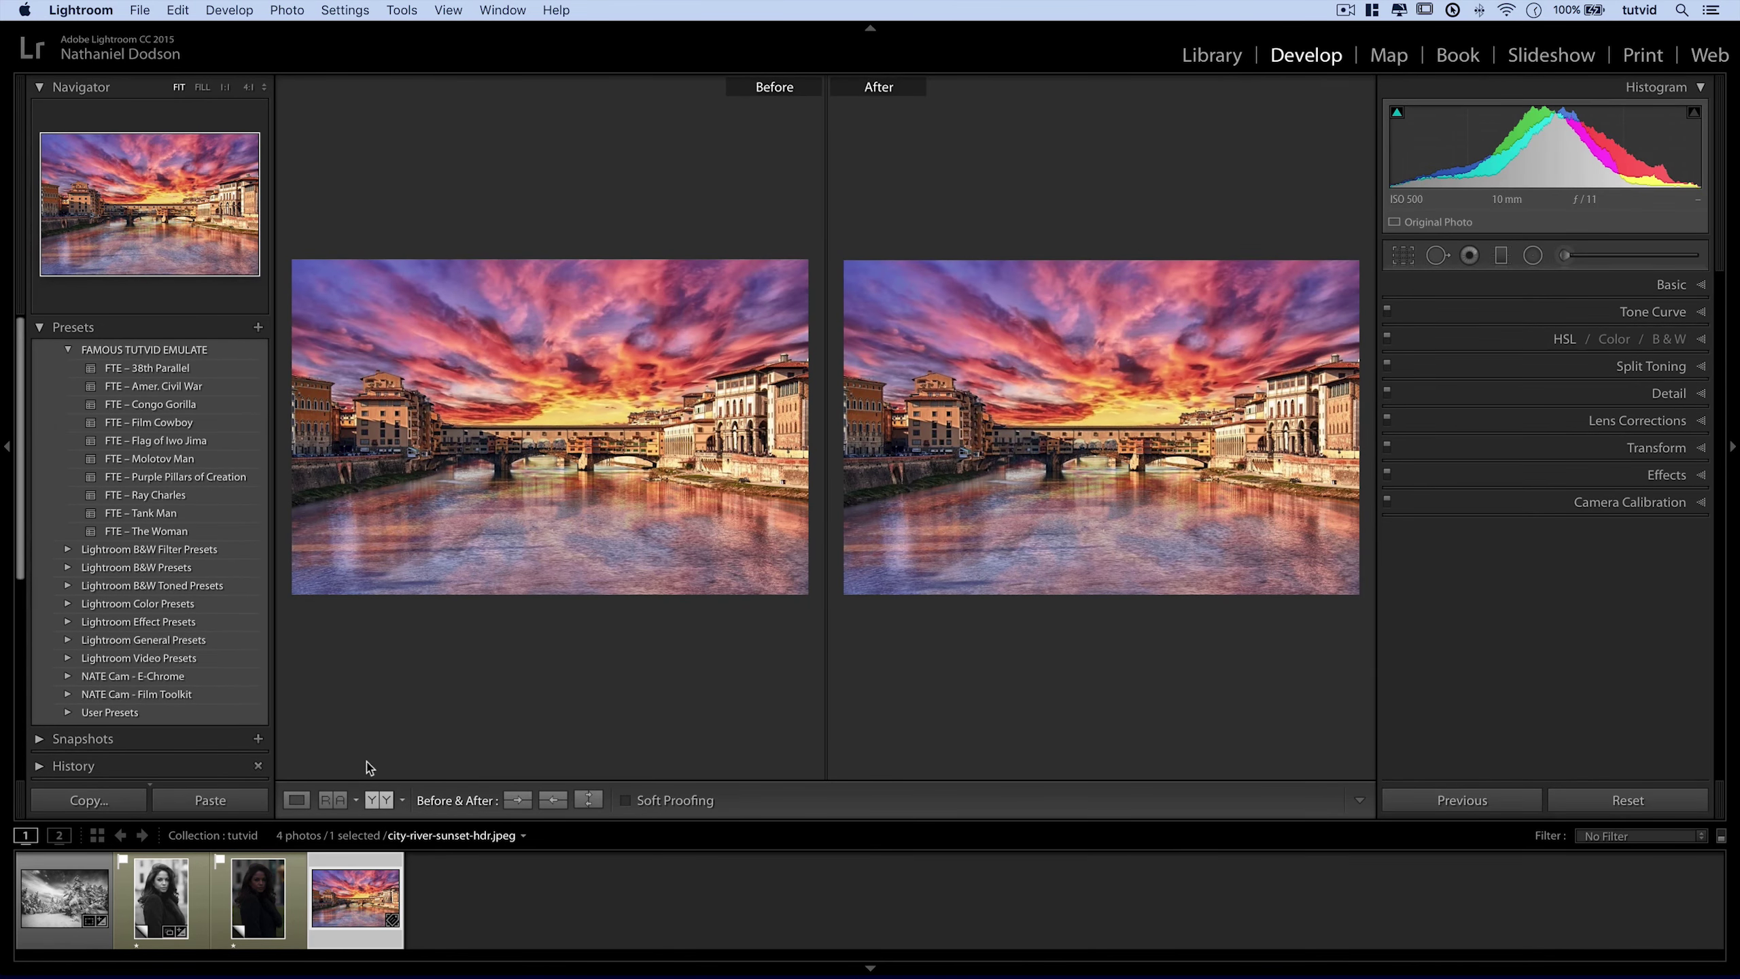
pyautogui.press('y')
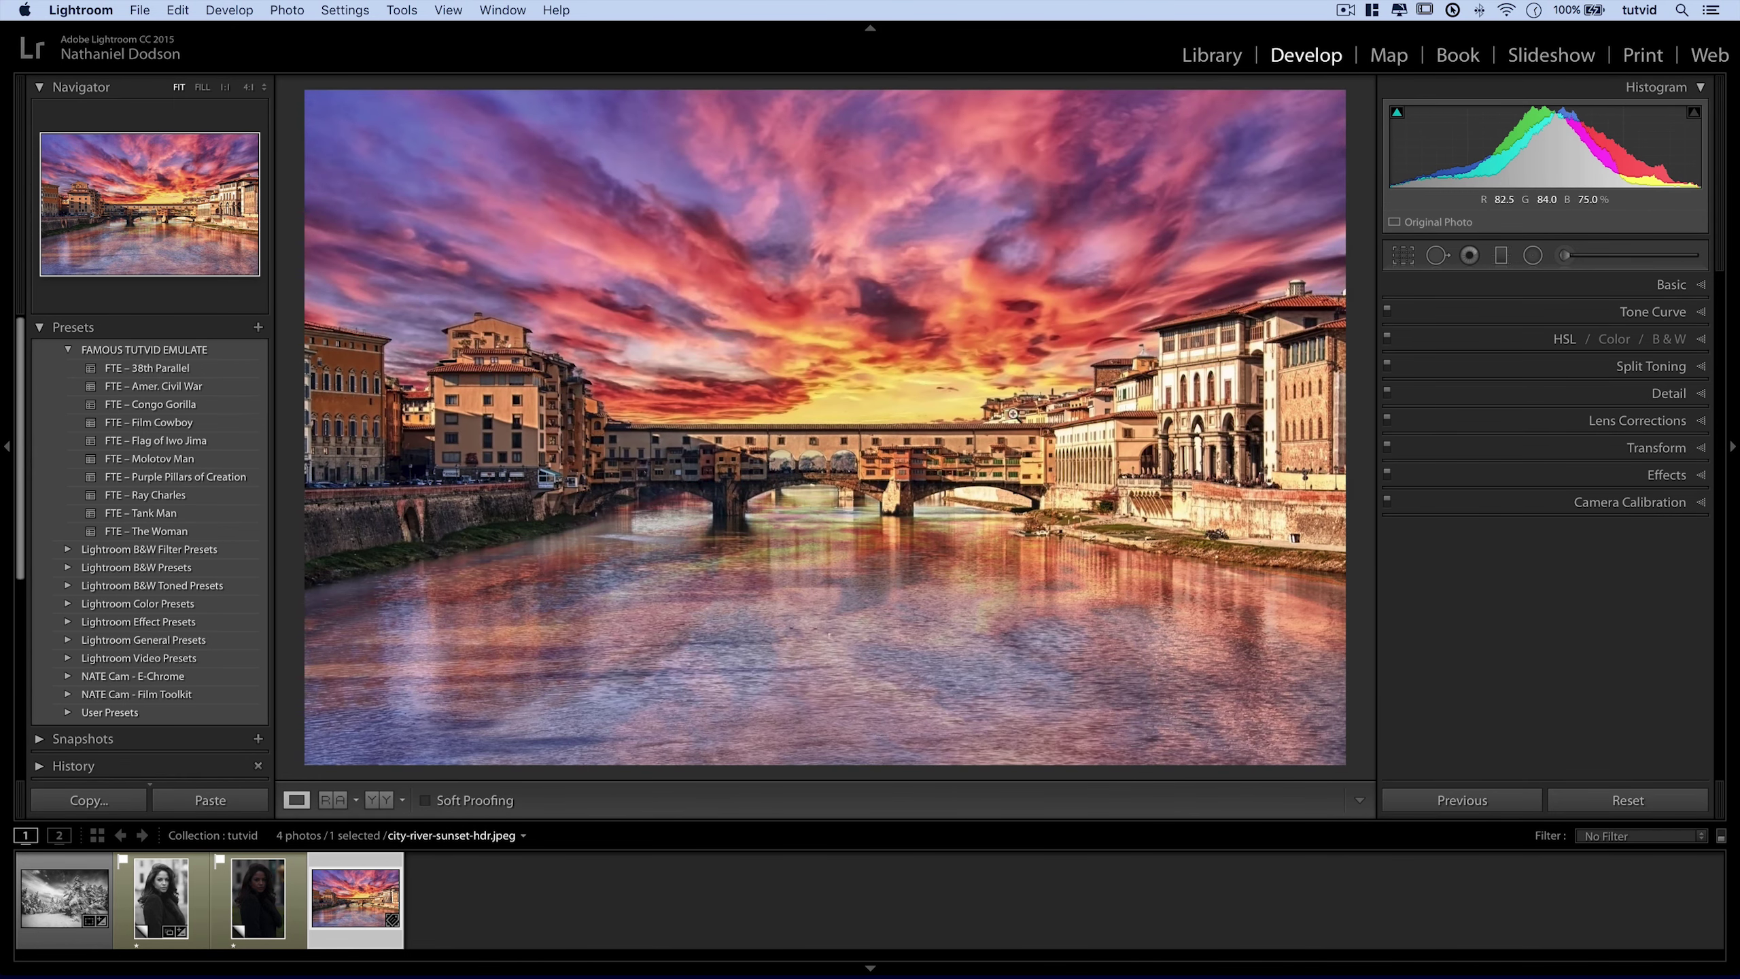
pyautogui.click(1669, 295)
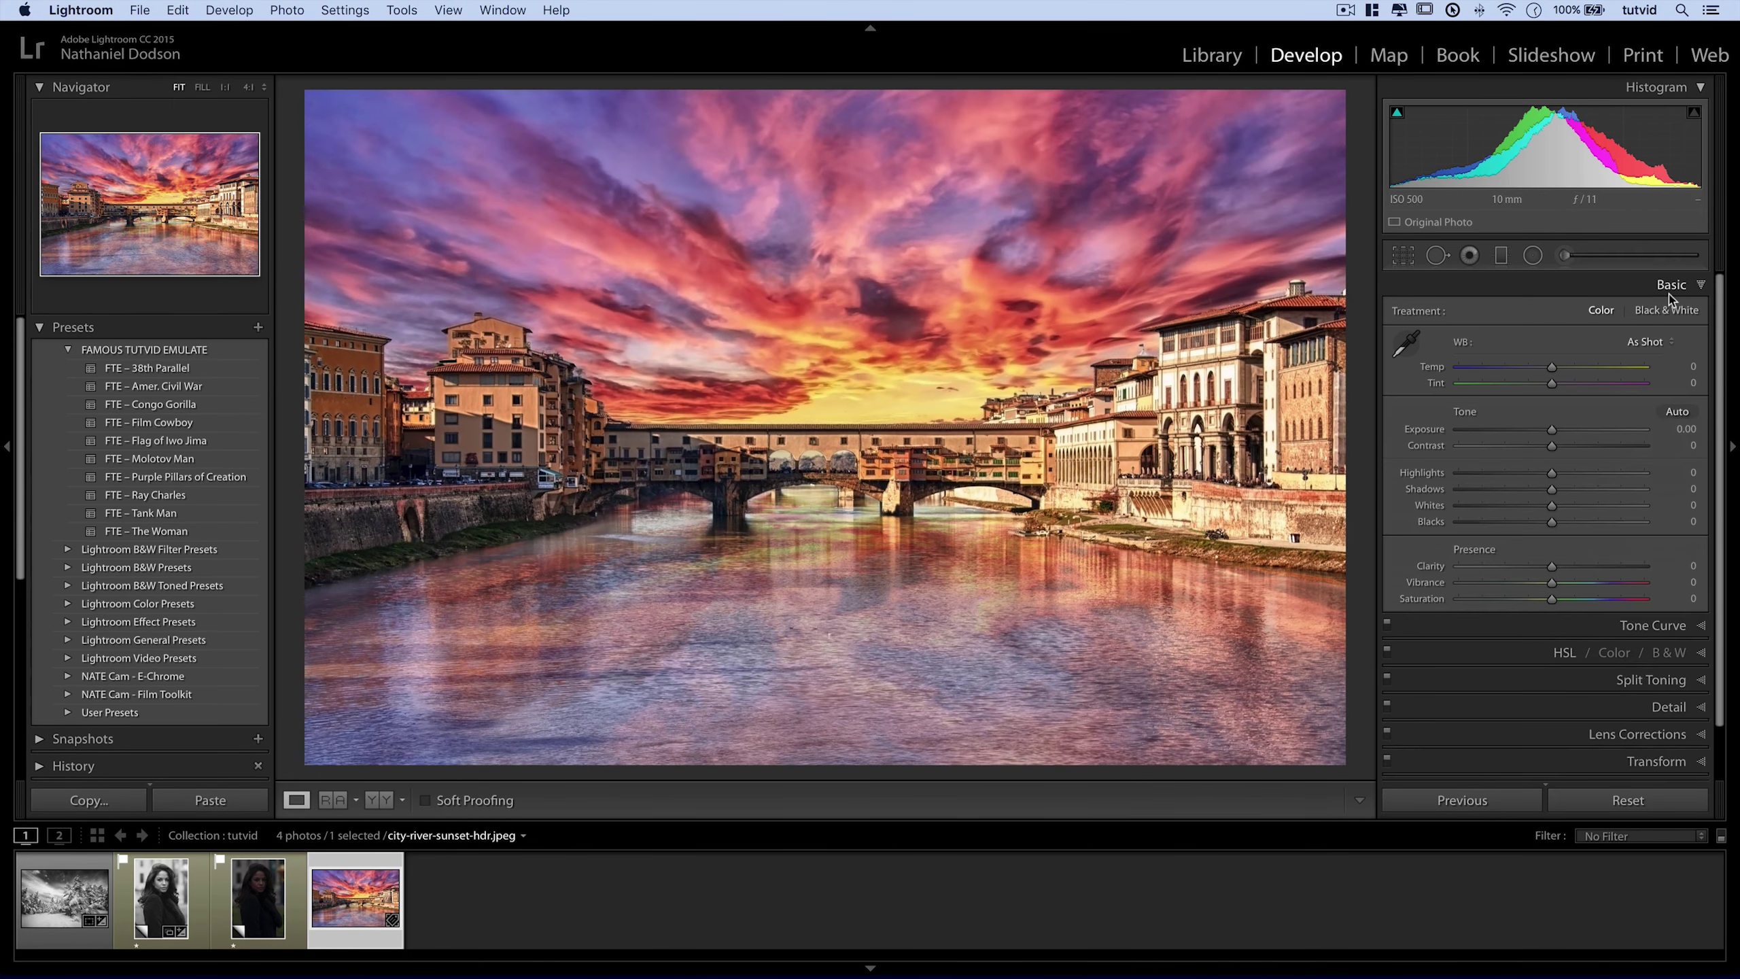
pyautogui.click(1669, 310)
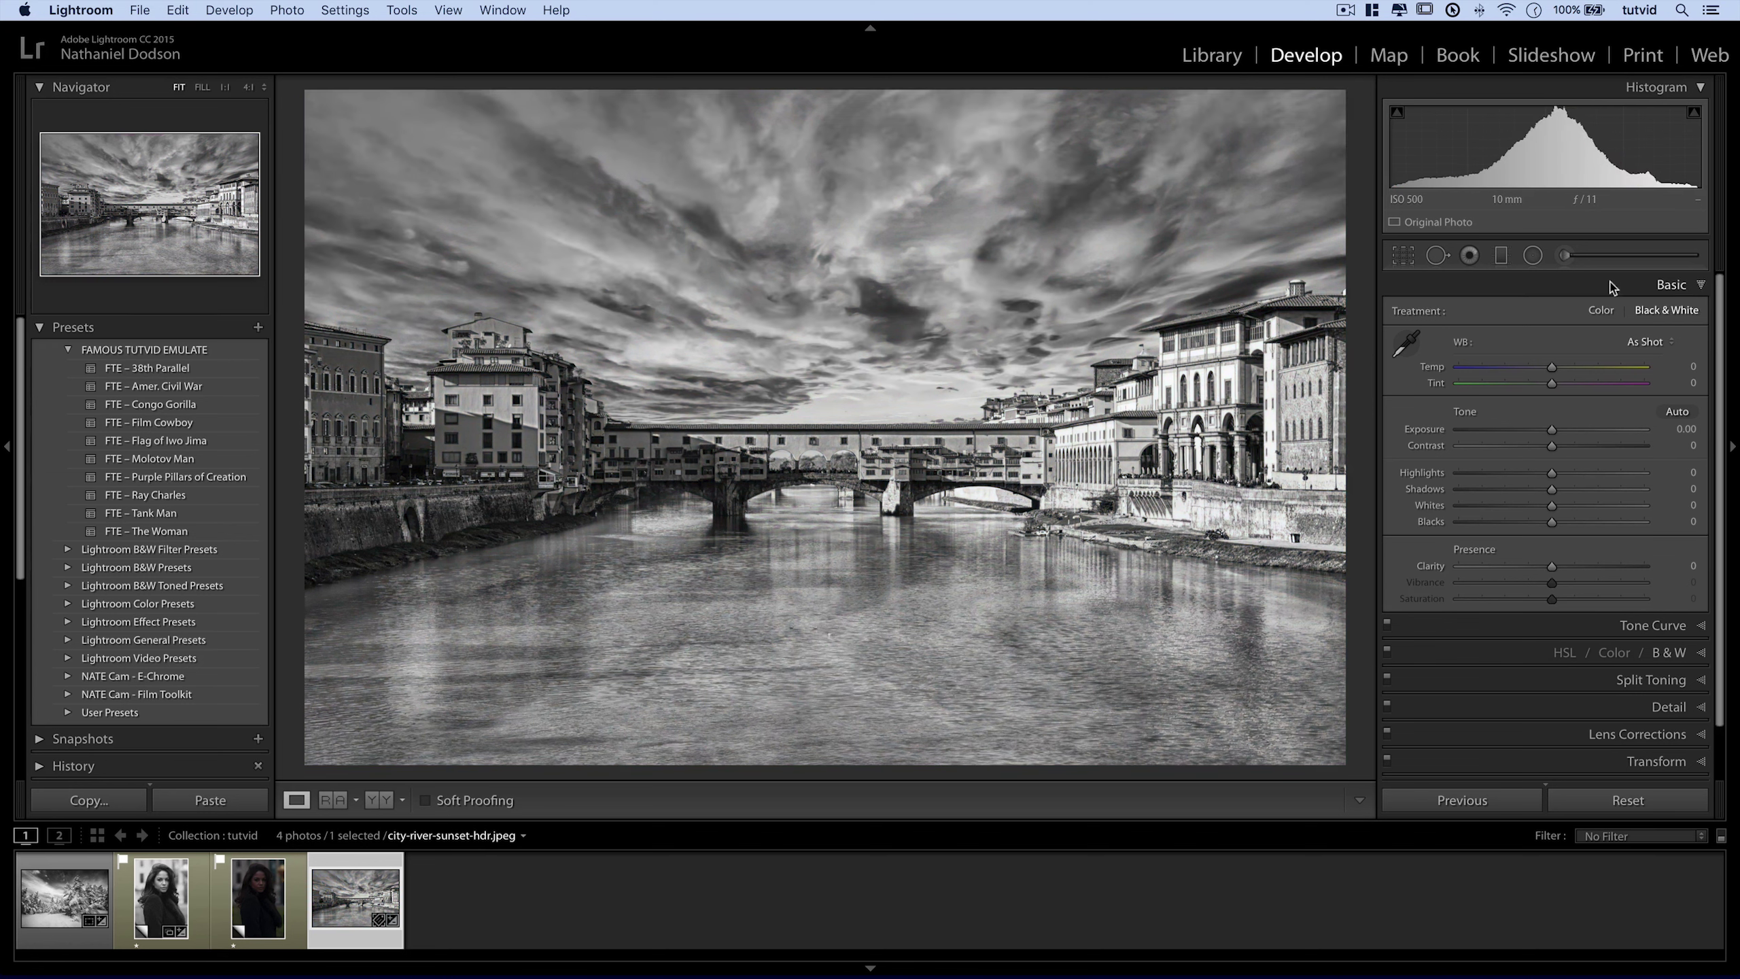
# Try a strong Clarity of +56 on the river photo and reset it, and set Clarity to +8 and Contrast to +17.
pyautogui.click(1558, 567)
pyautogui.moveTo(1561, 568); pyautogui.dragTo(1609, 571)
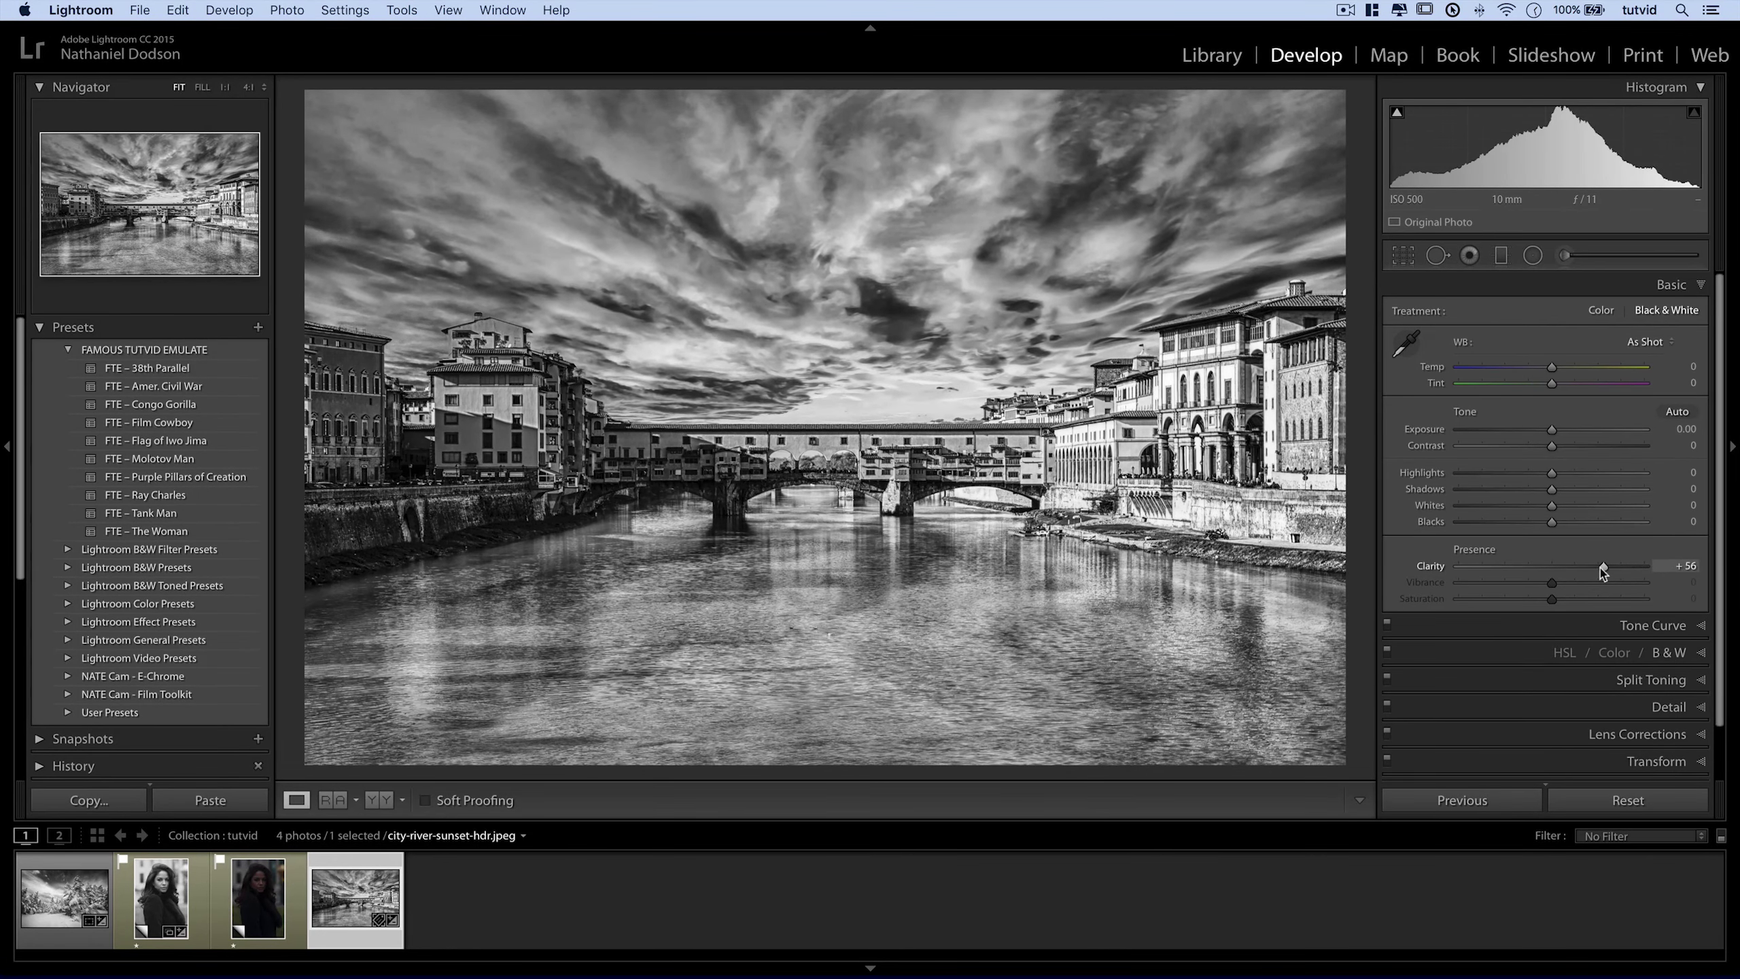
pyautogui.doubleClick(1601, 568)
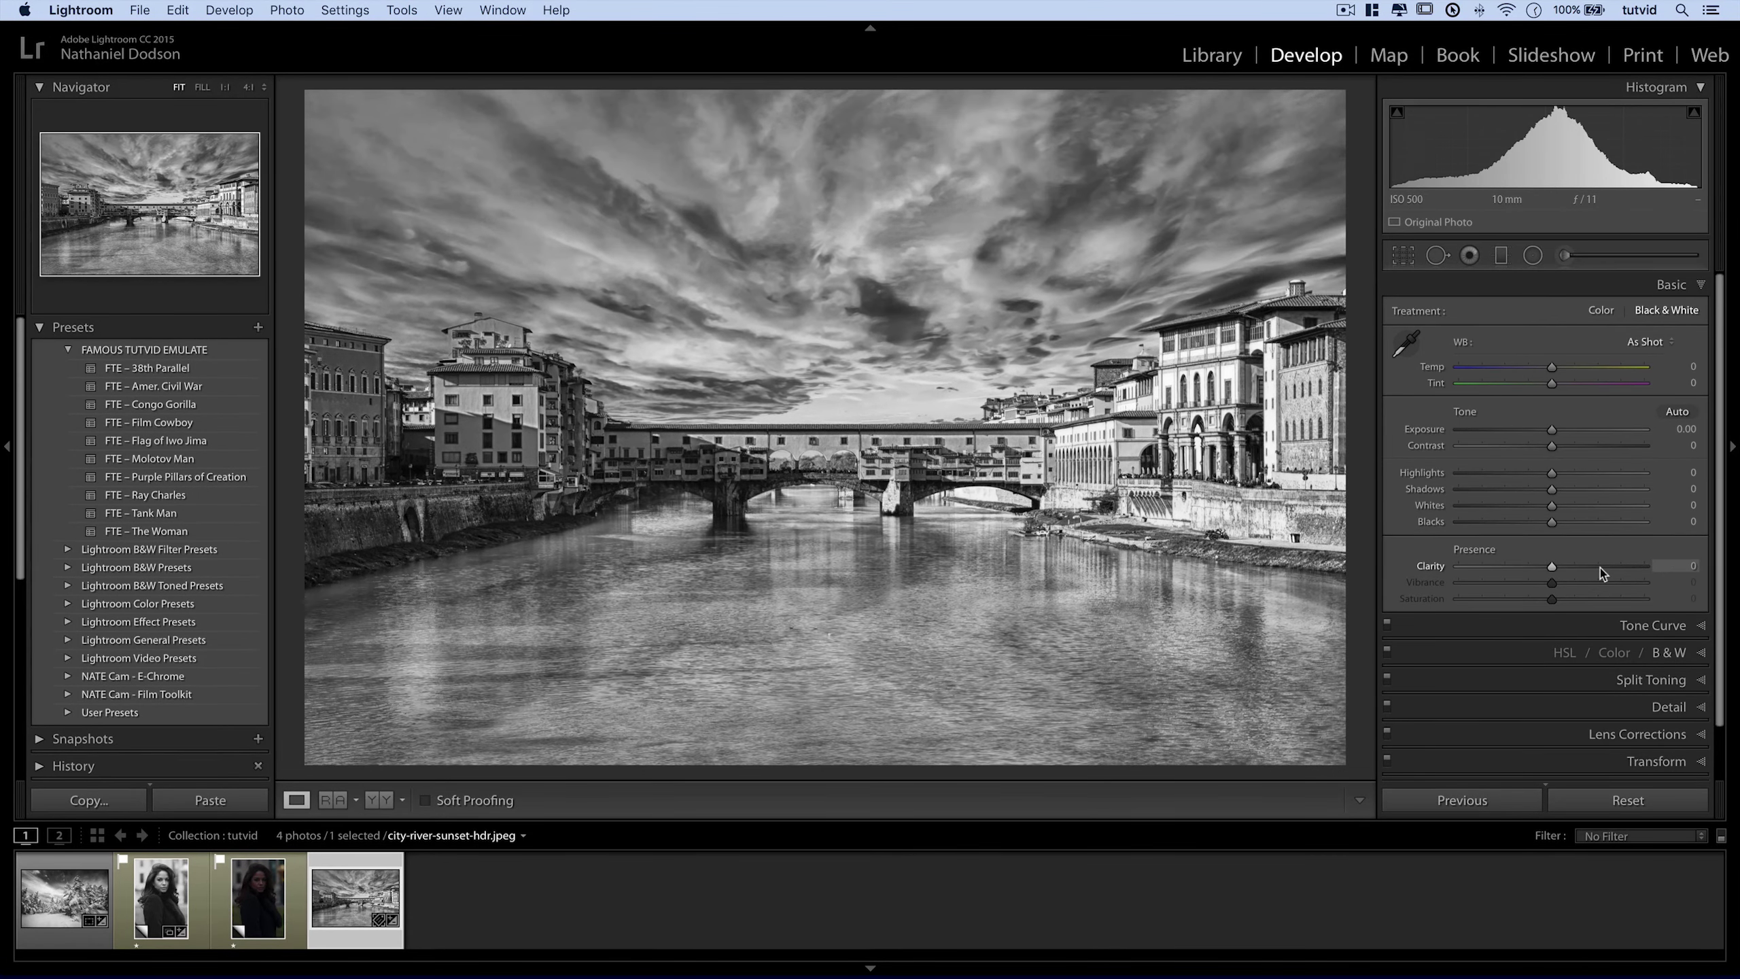
pyautogui.moveTo(1548, 567); pyautogui.dragTo(1558, 571)
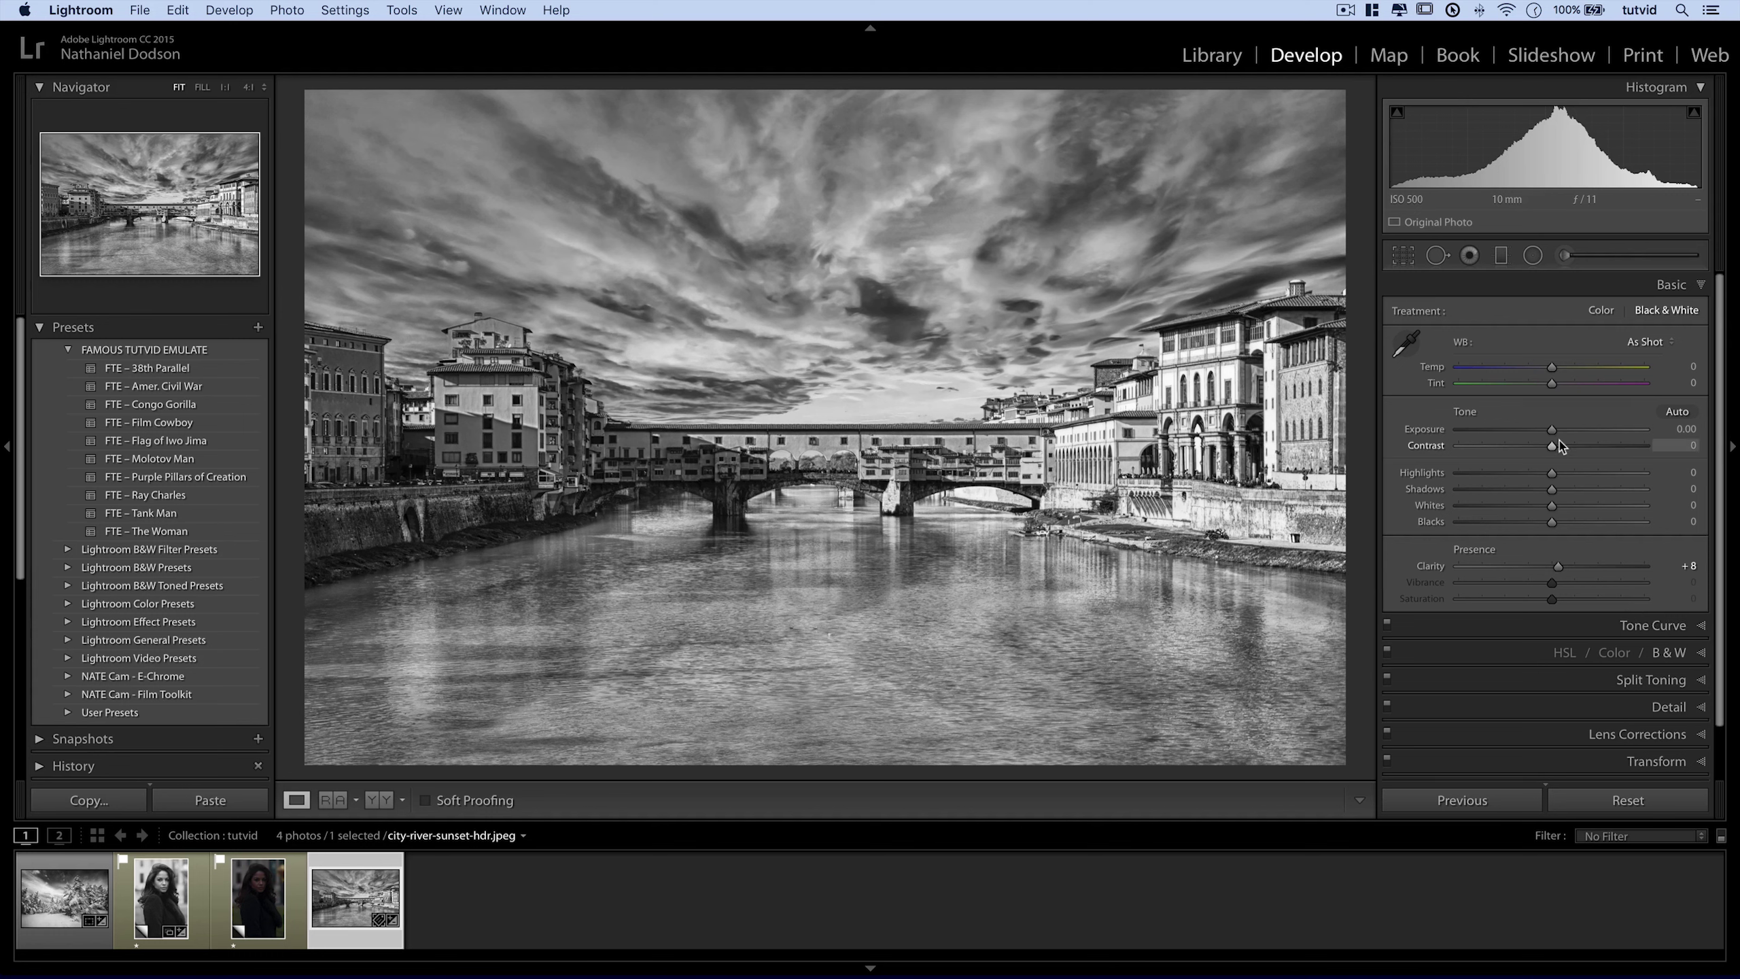
pyautogui.moveTo(1556, 450); pyautogui.dragTo(1573, 451)
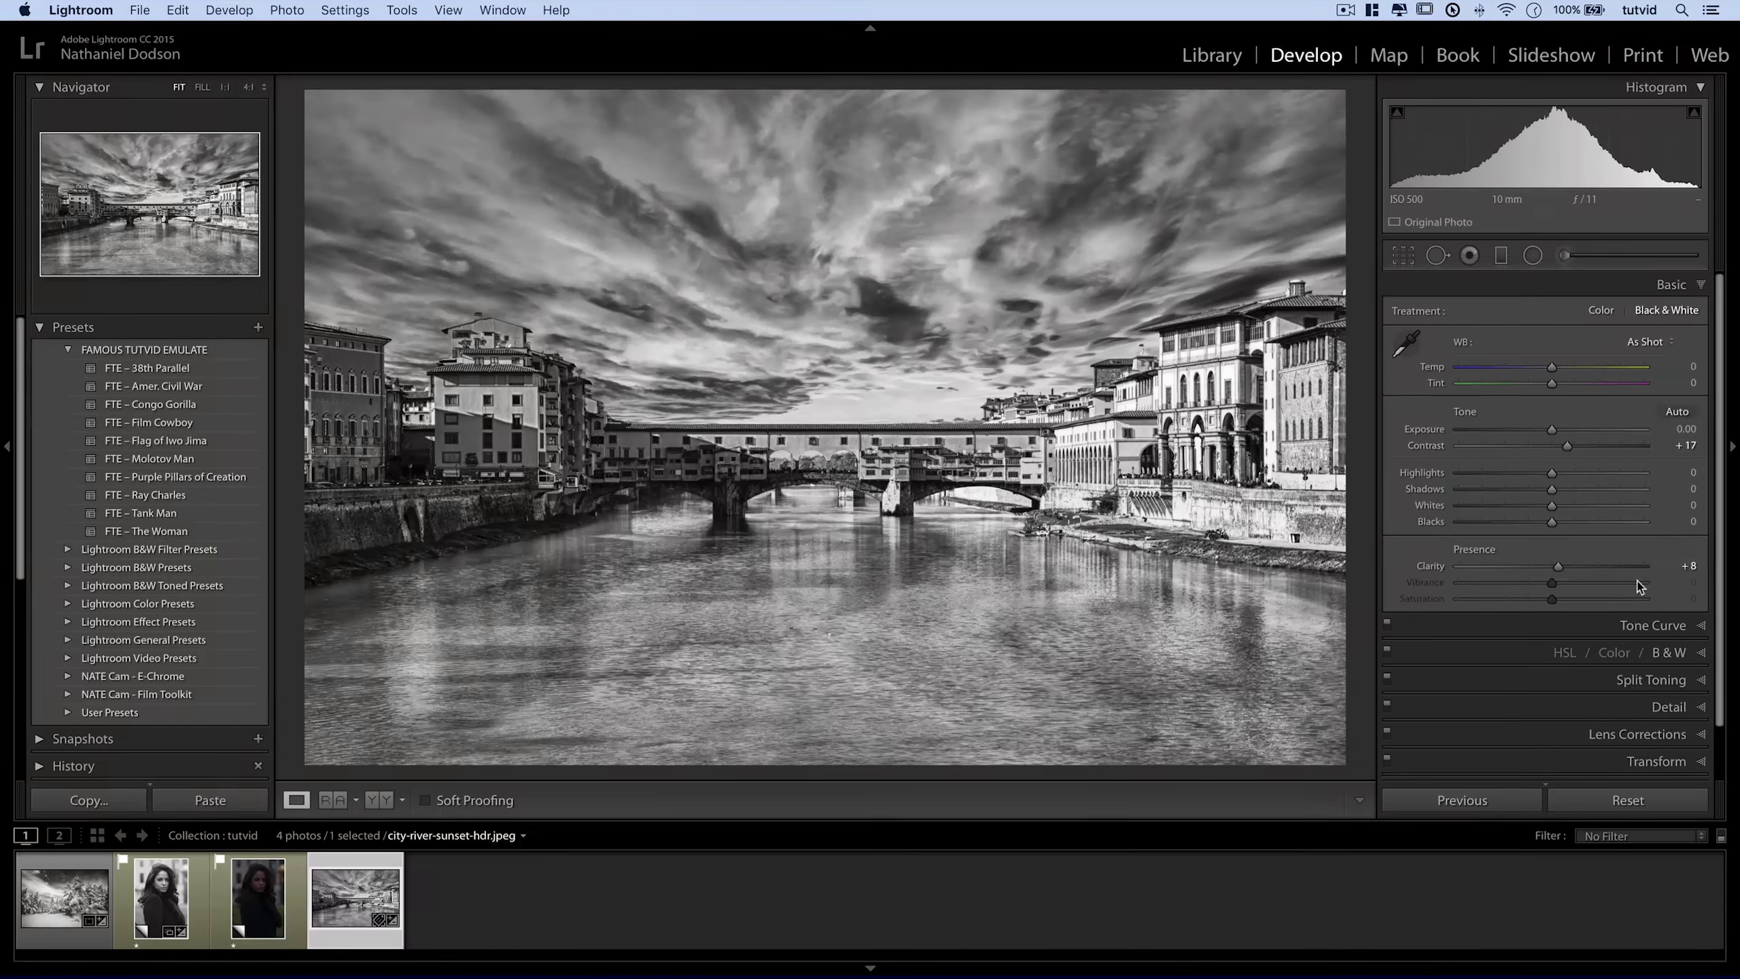
pyautogui.click(1665, 625)
pyautogui.click(1653, 313)
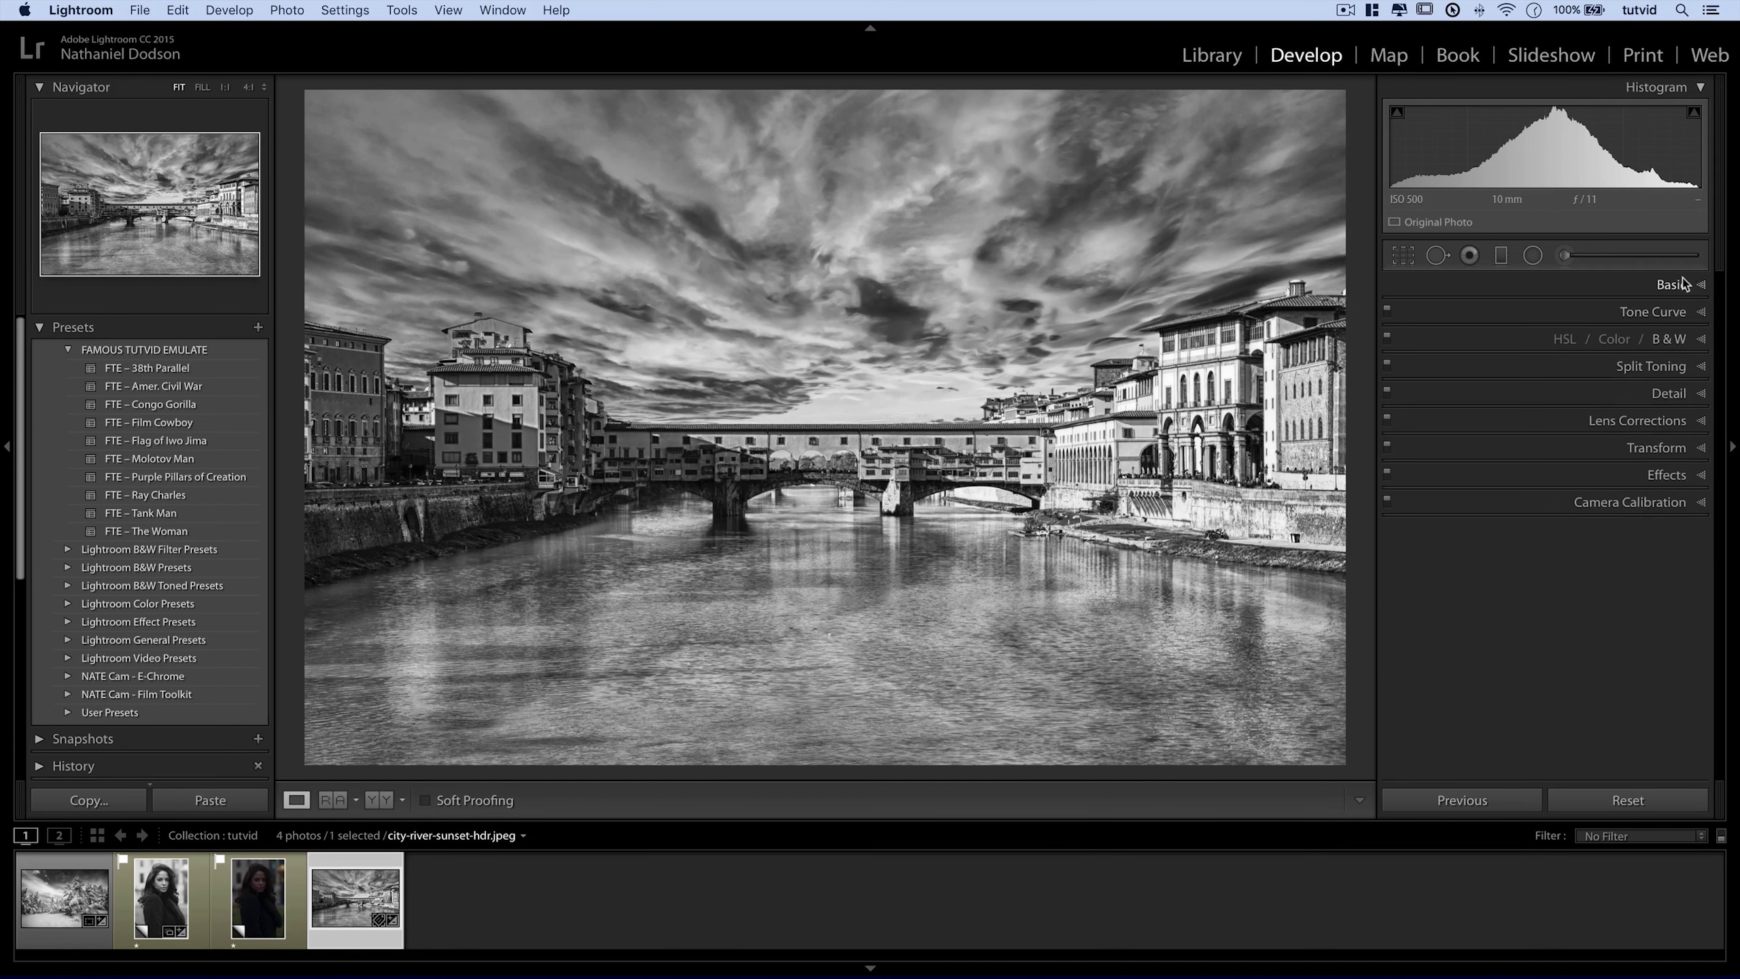
pyautogui.click(1672, 284)
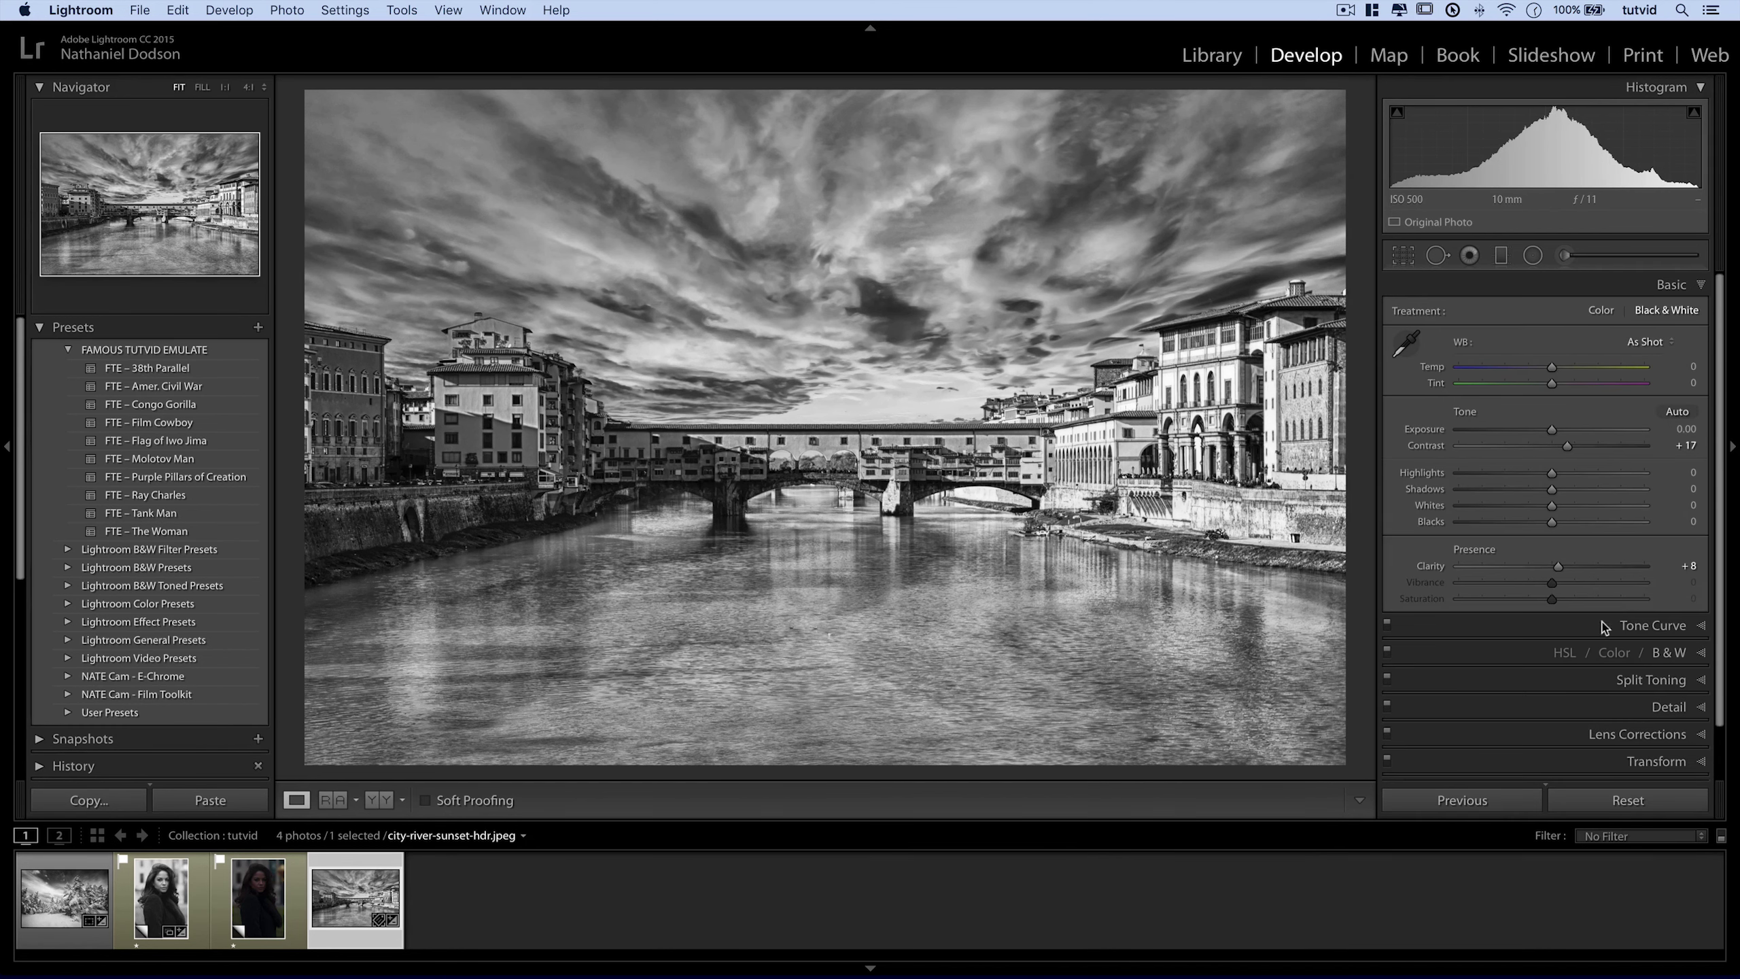
# Set the river photo's white balance to Temp −8 and Tint +8.
pyautogui.moveTo(1552, 373); pyautogui.dragTo(1560, 412)
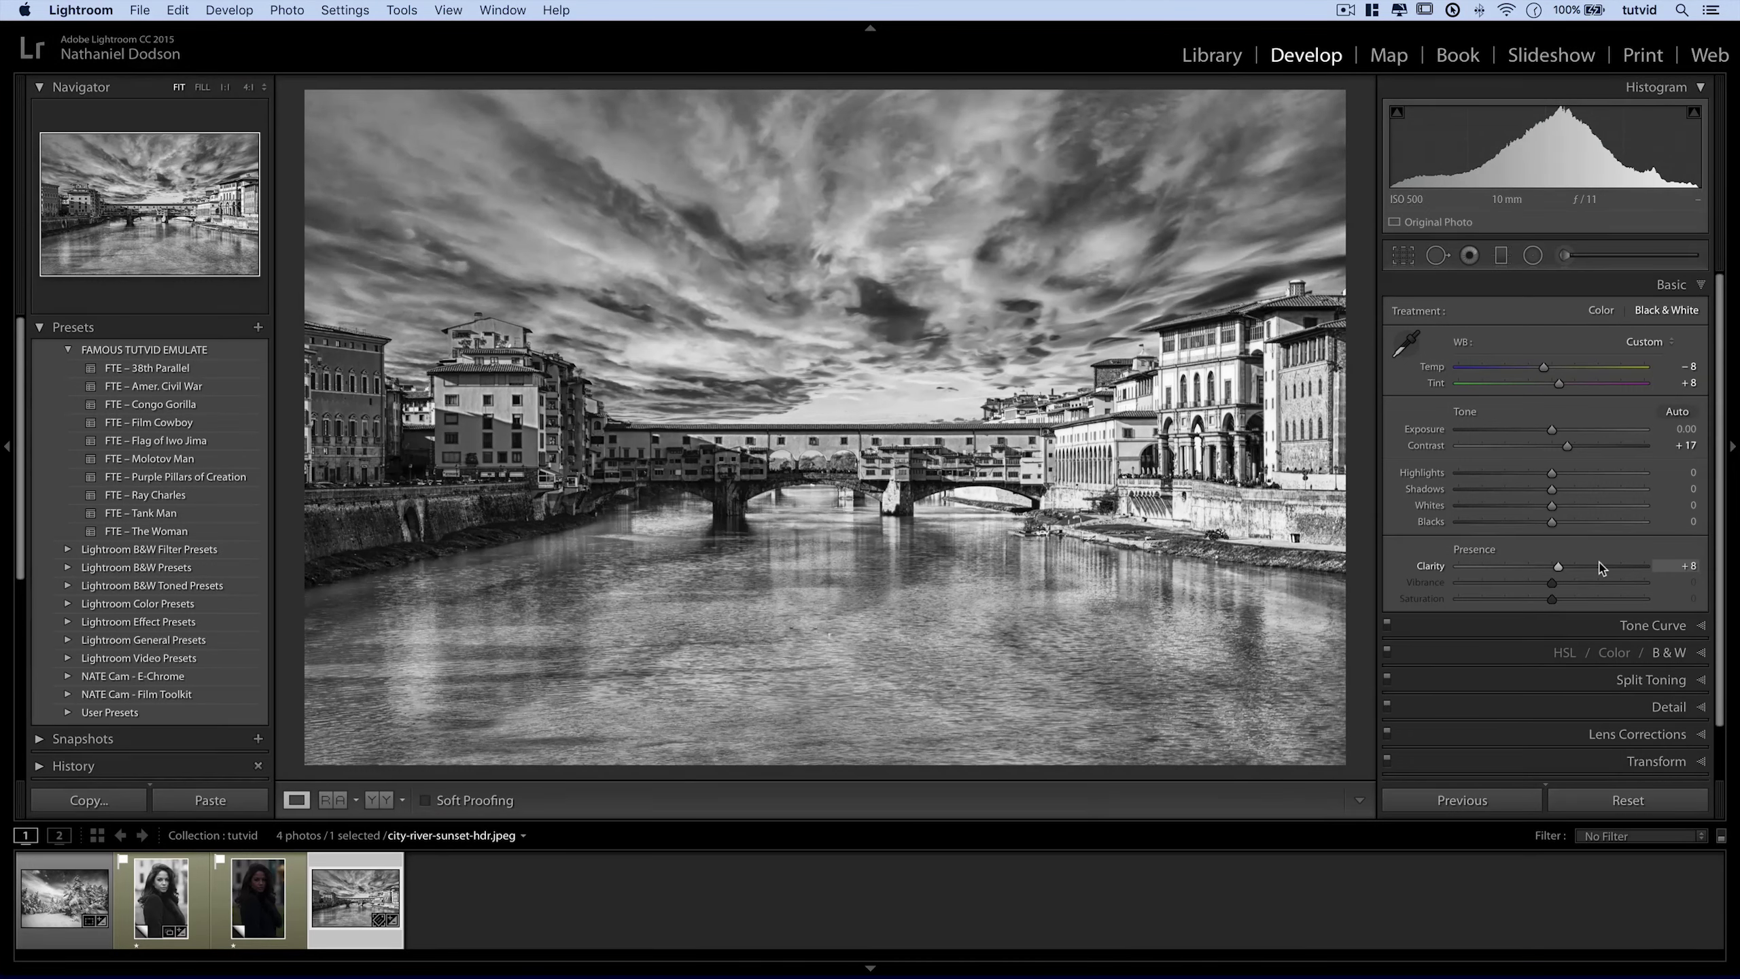
pyautogui.click(1672, 285)
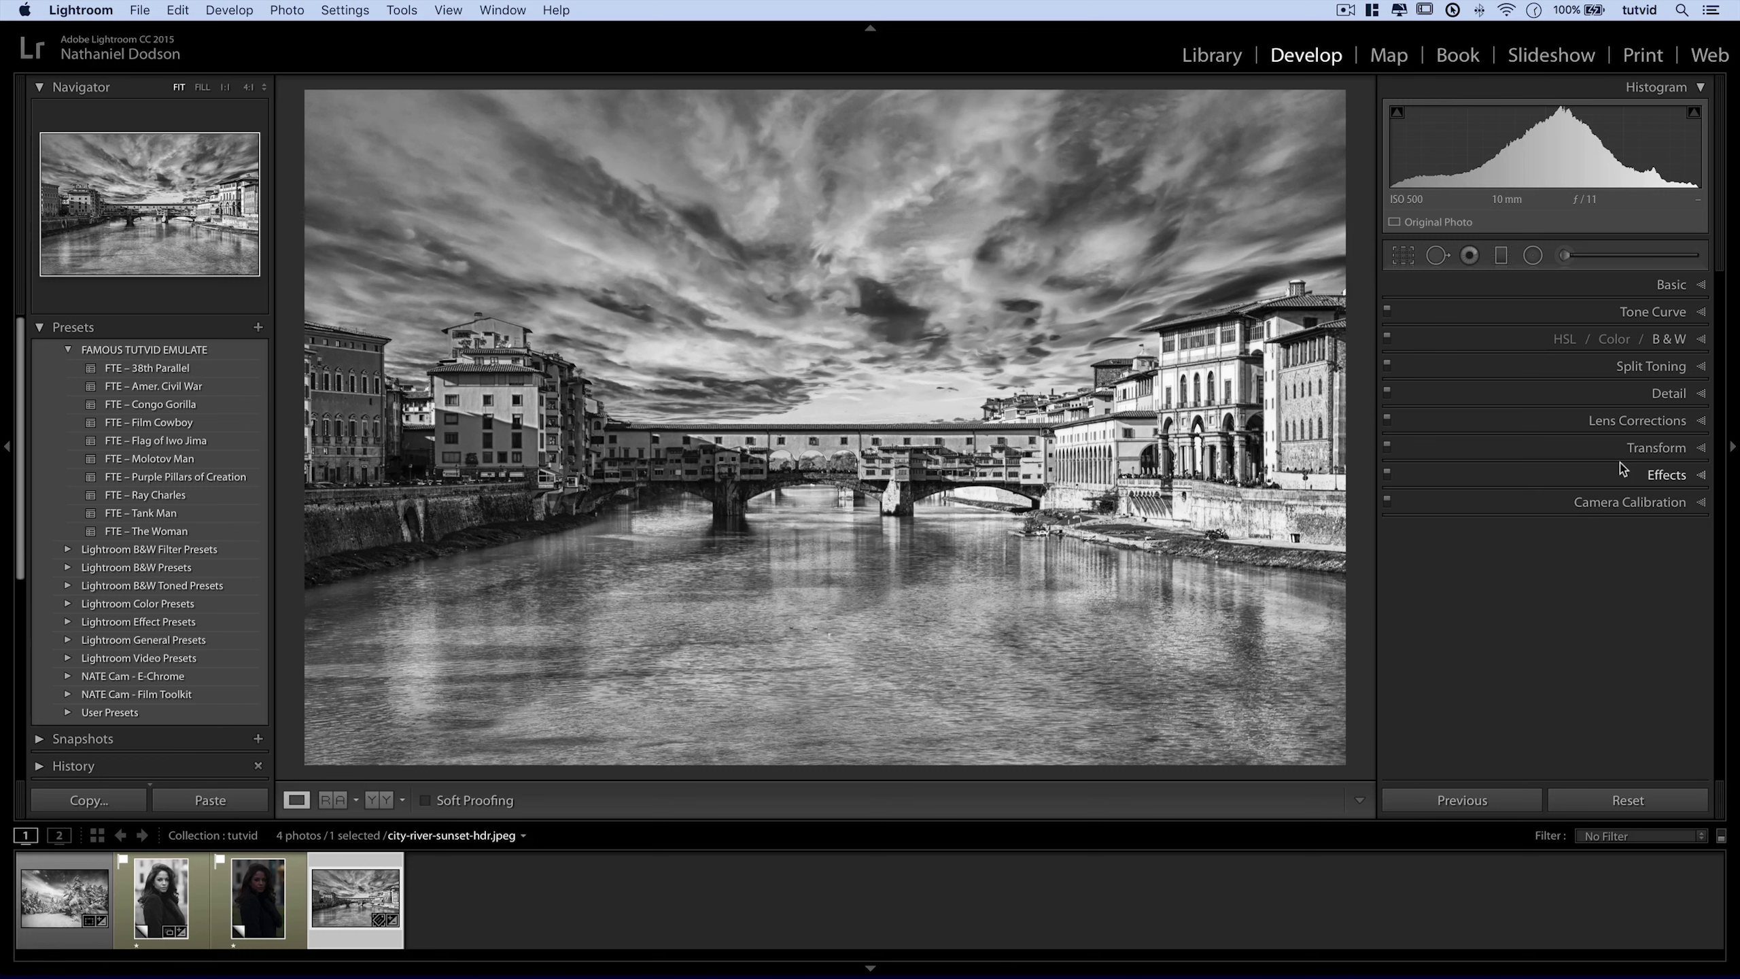
# Add a graduated filter with only Exposure at 0.69 from the upper edge of the sky down to the bridge.
pyautogui.click(1593, 257)
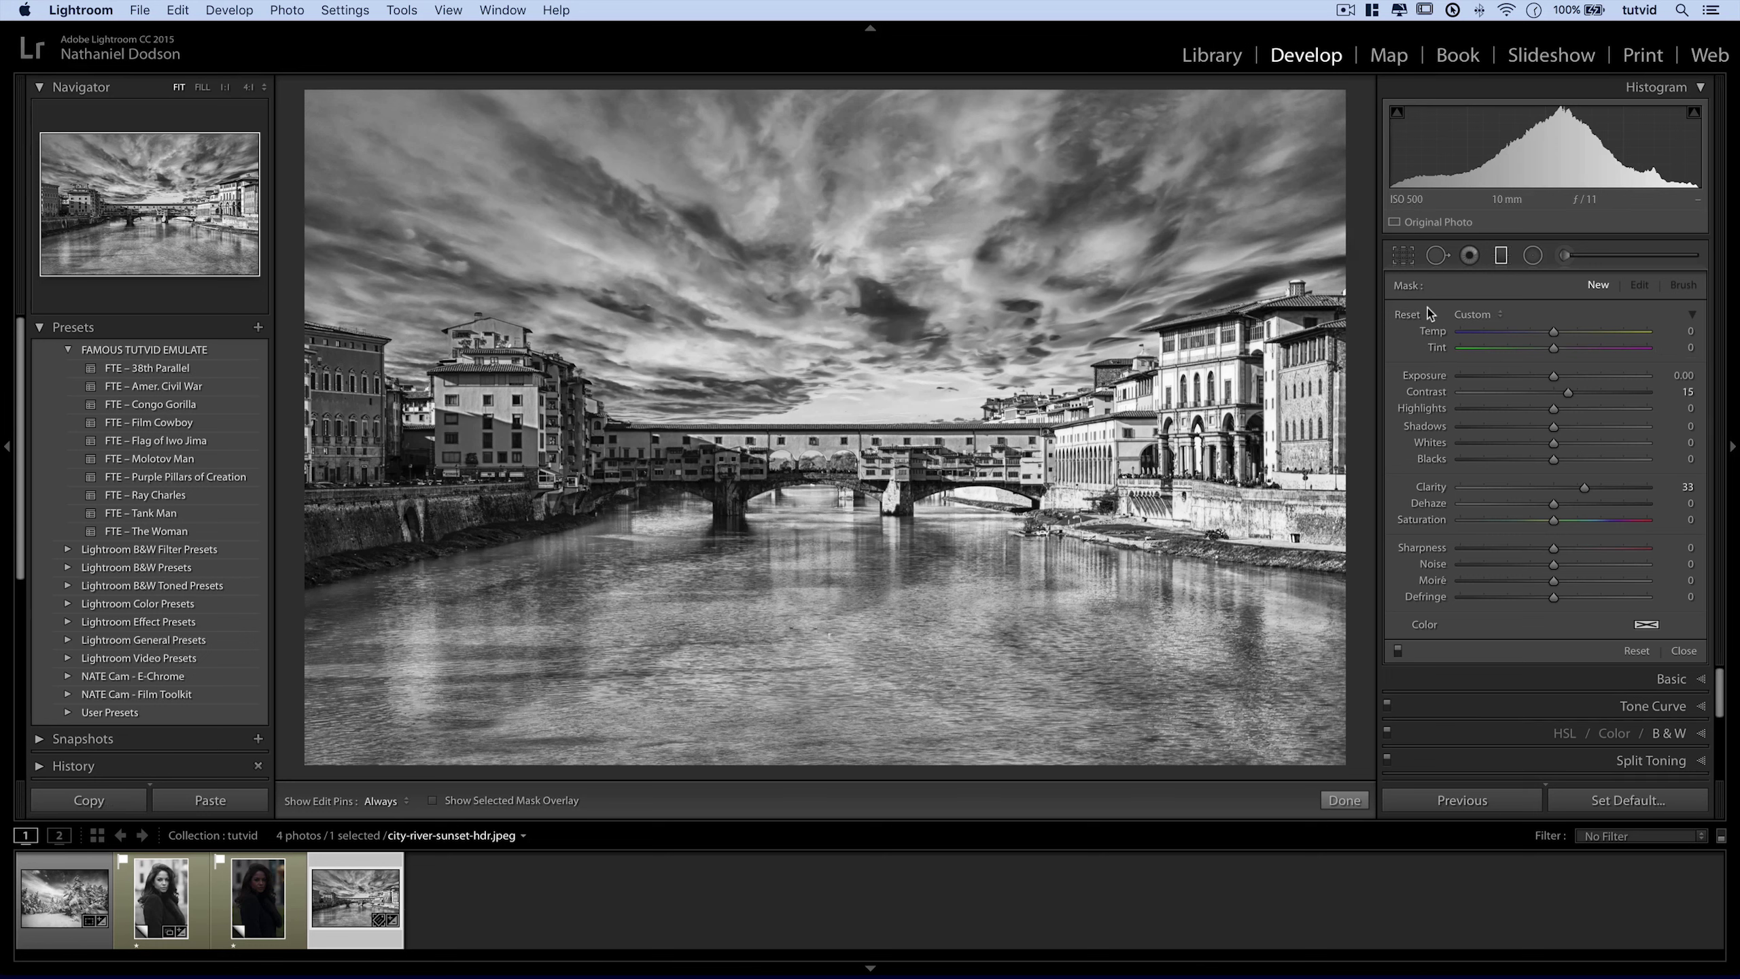
pyautogui.keyDown('alt'); pyautogui.click(1407, 316); pyautogui.keyUp('alt')
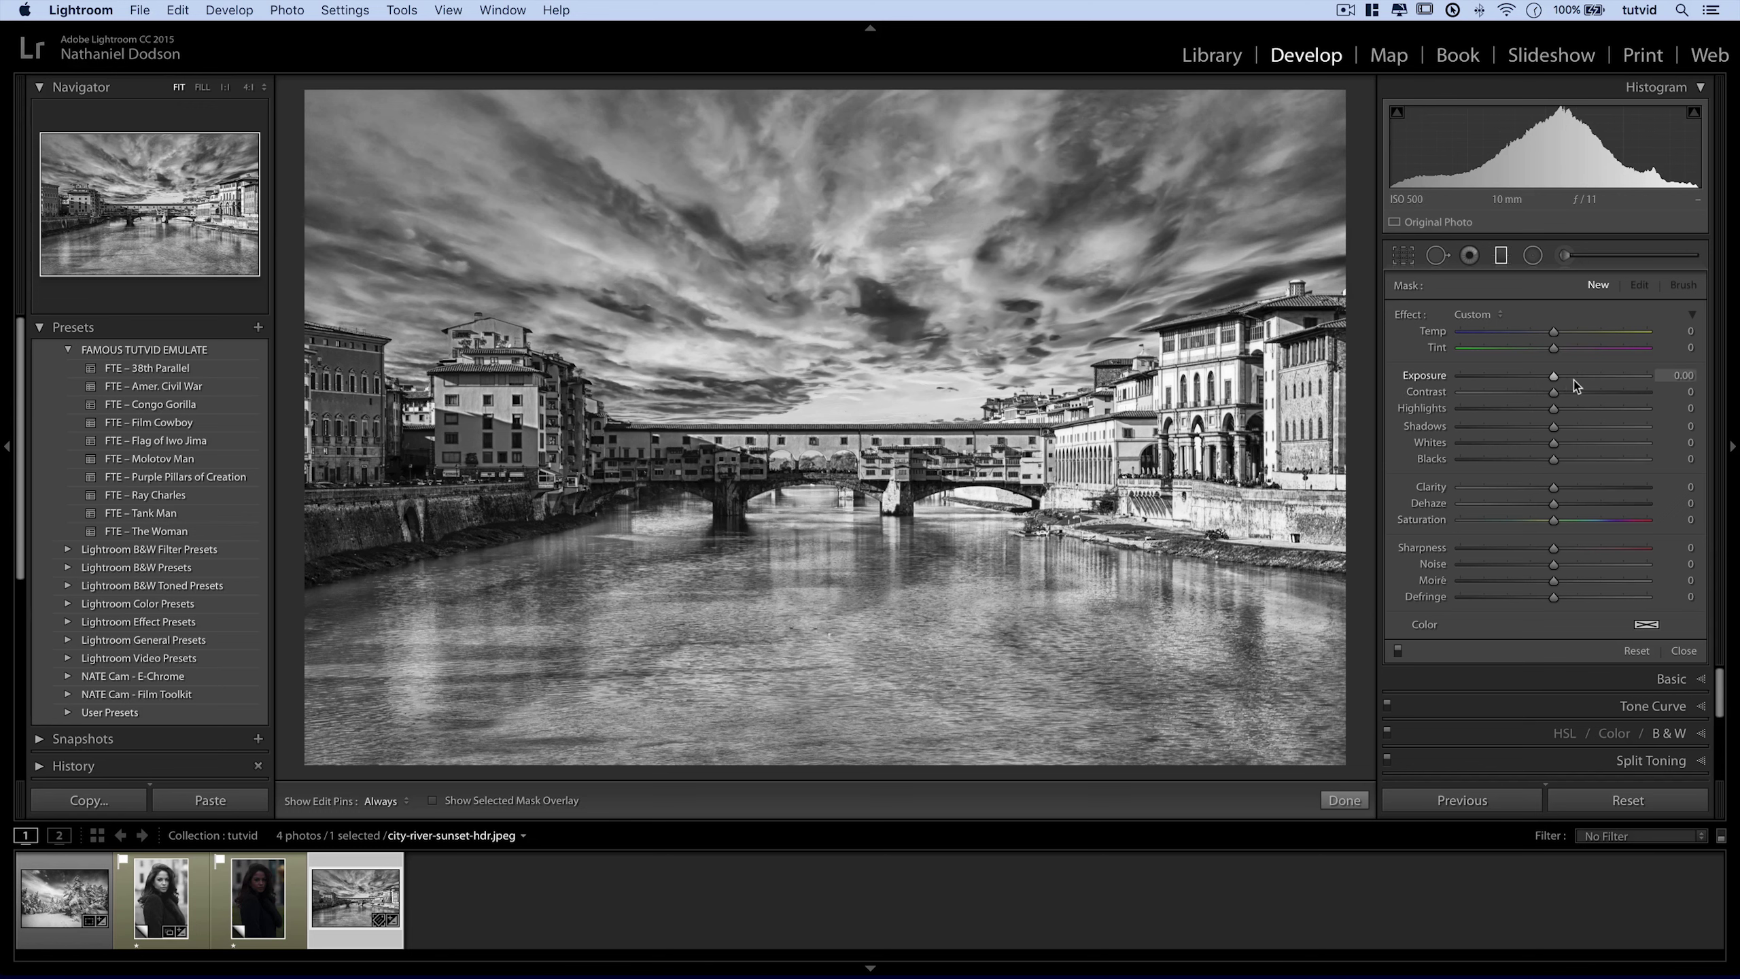
pyautogui.moveTo(1565, 380); pyautogui.dragTo(1570, 380)
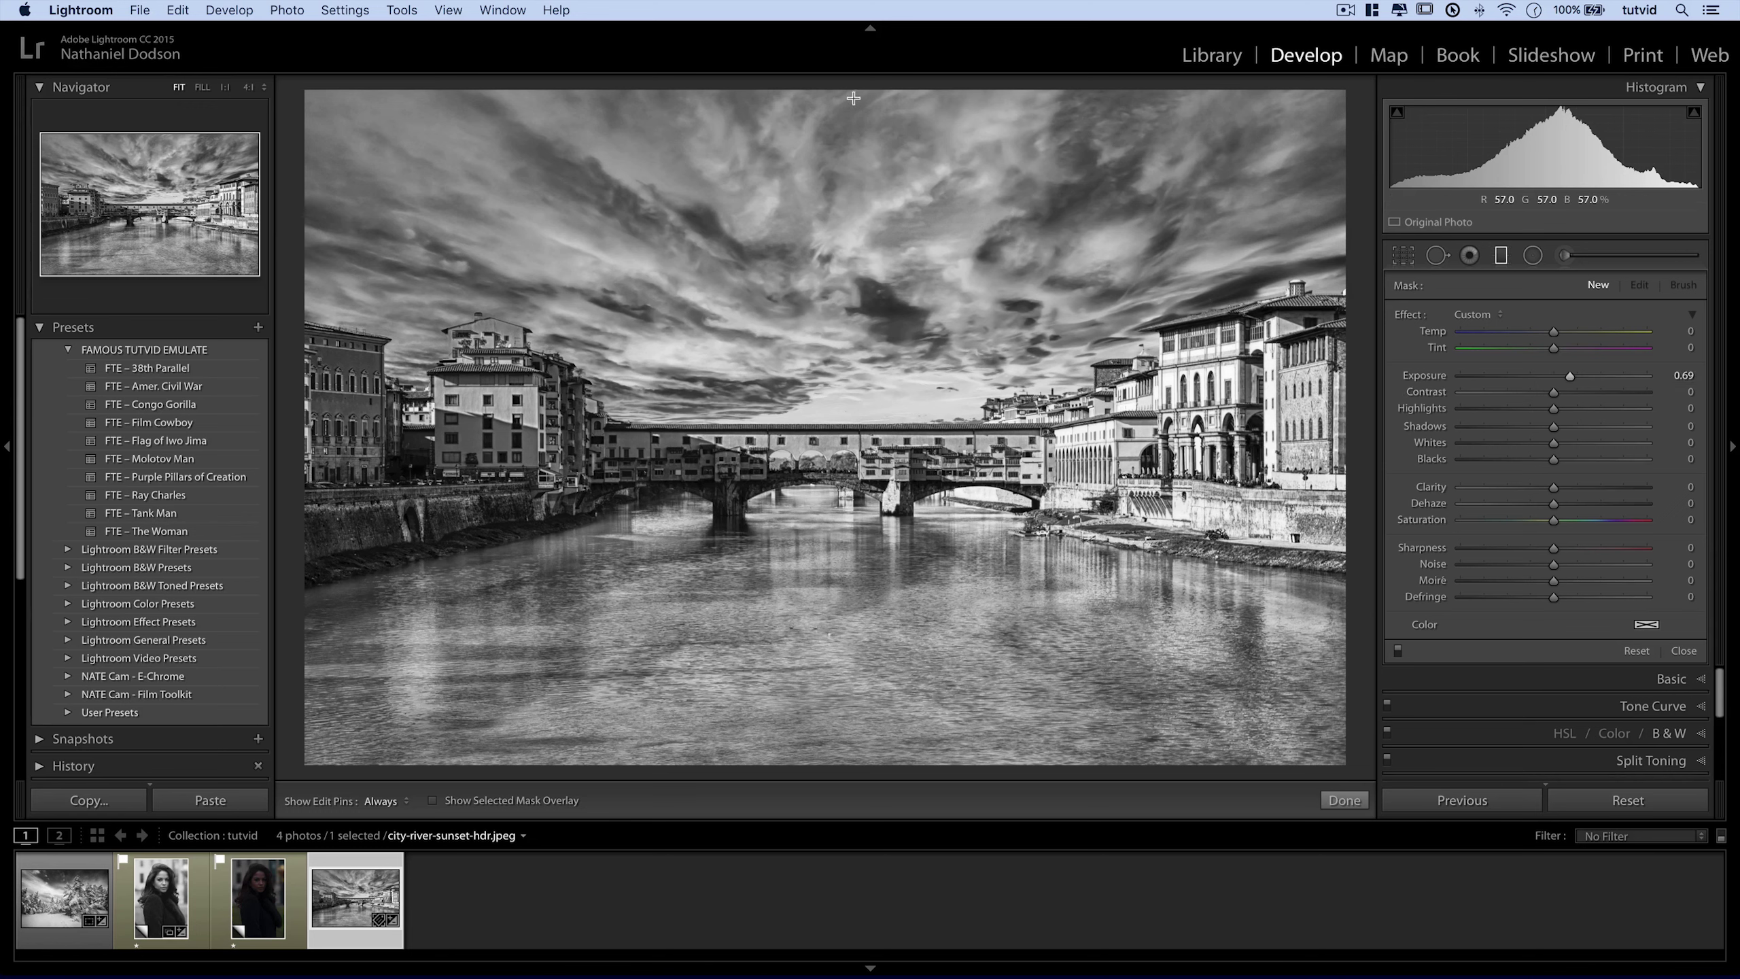
pyautogui.moveTo(815, 94); pyautogui.dragTo(850, 469)
# Add a second graduated filter from the lower edge of the water up to the bridge with Exposure −1.98, Contrast 49 and Blacks −24.
pyautogui.moveTo(829, 766); pyautogui.dragTo(833, 482)
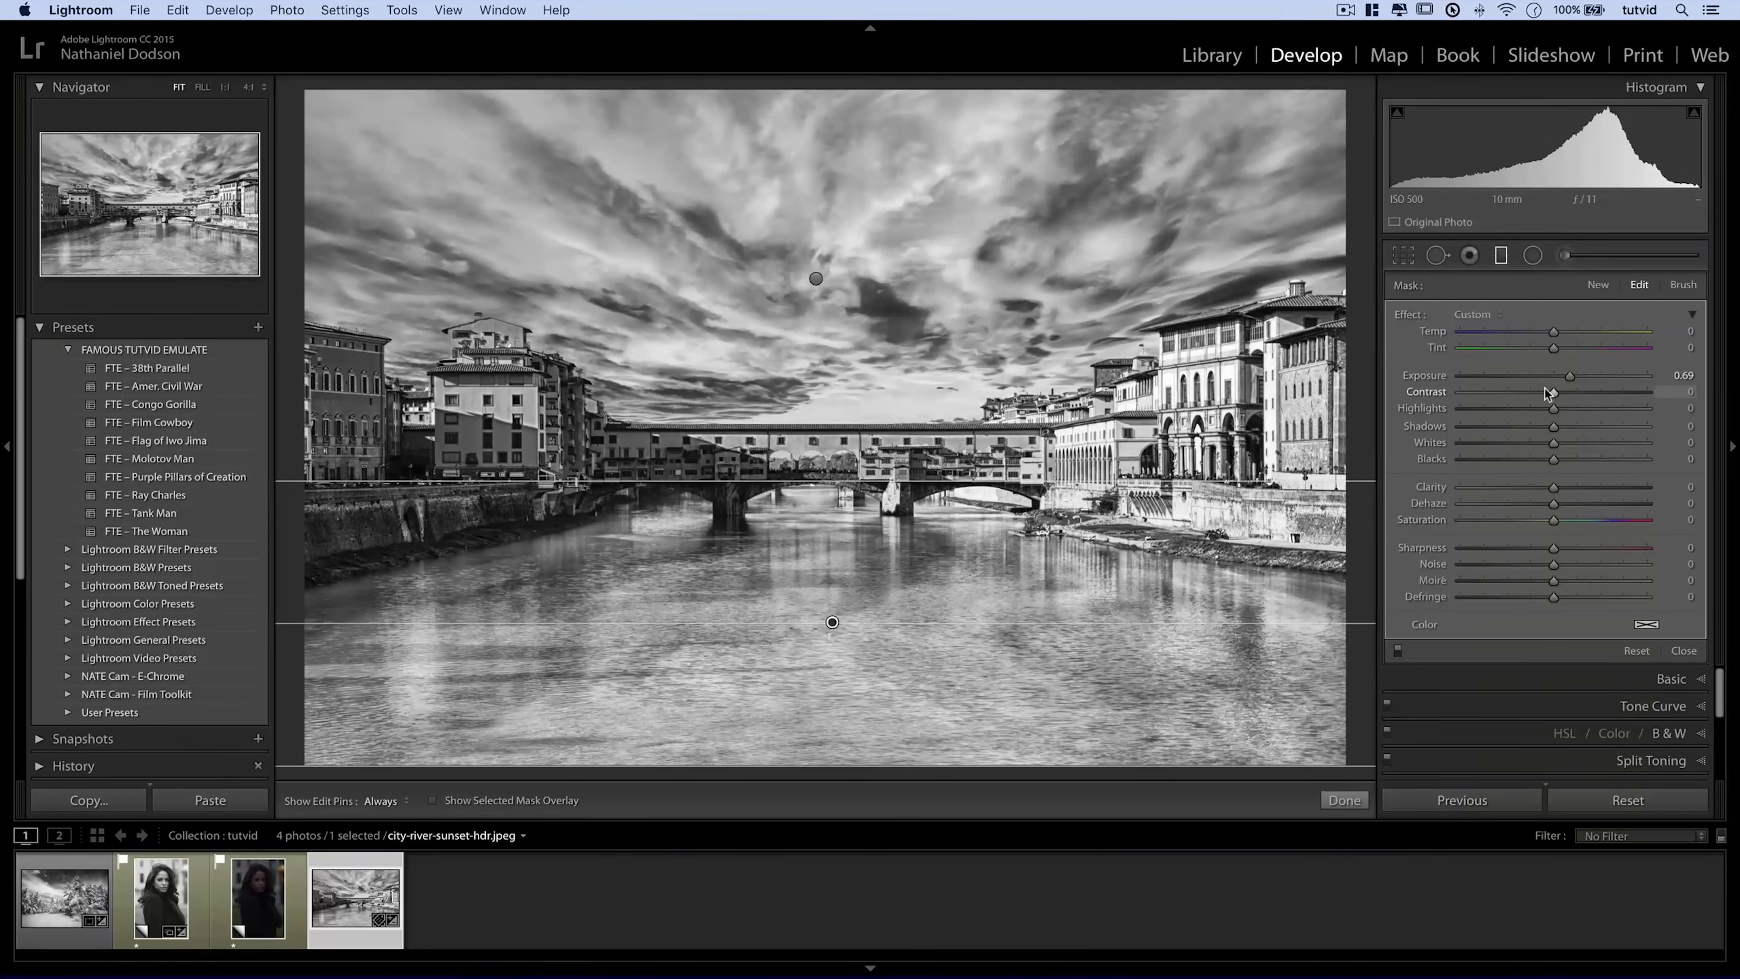
pyautogui.moveTo(1541, 376); pyautogui.dragTo(1524, 377)
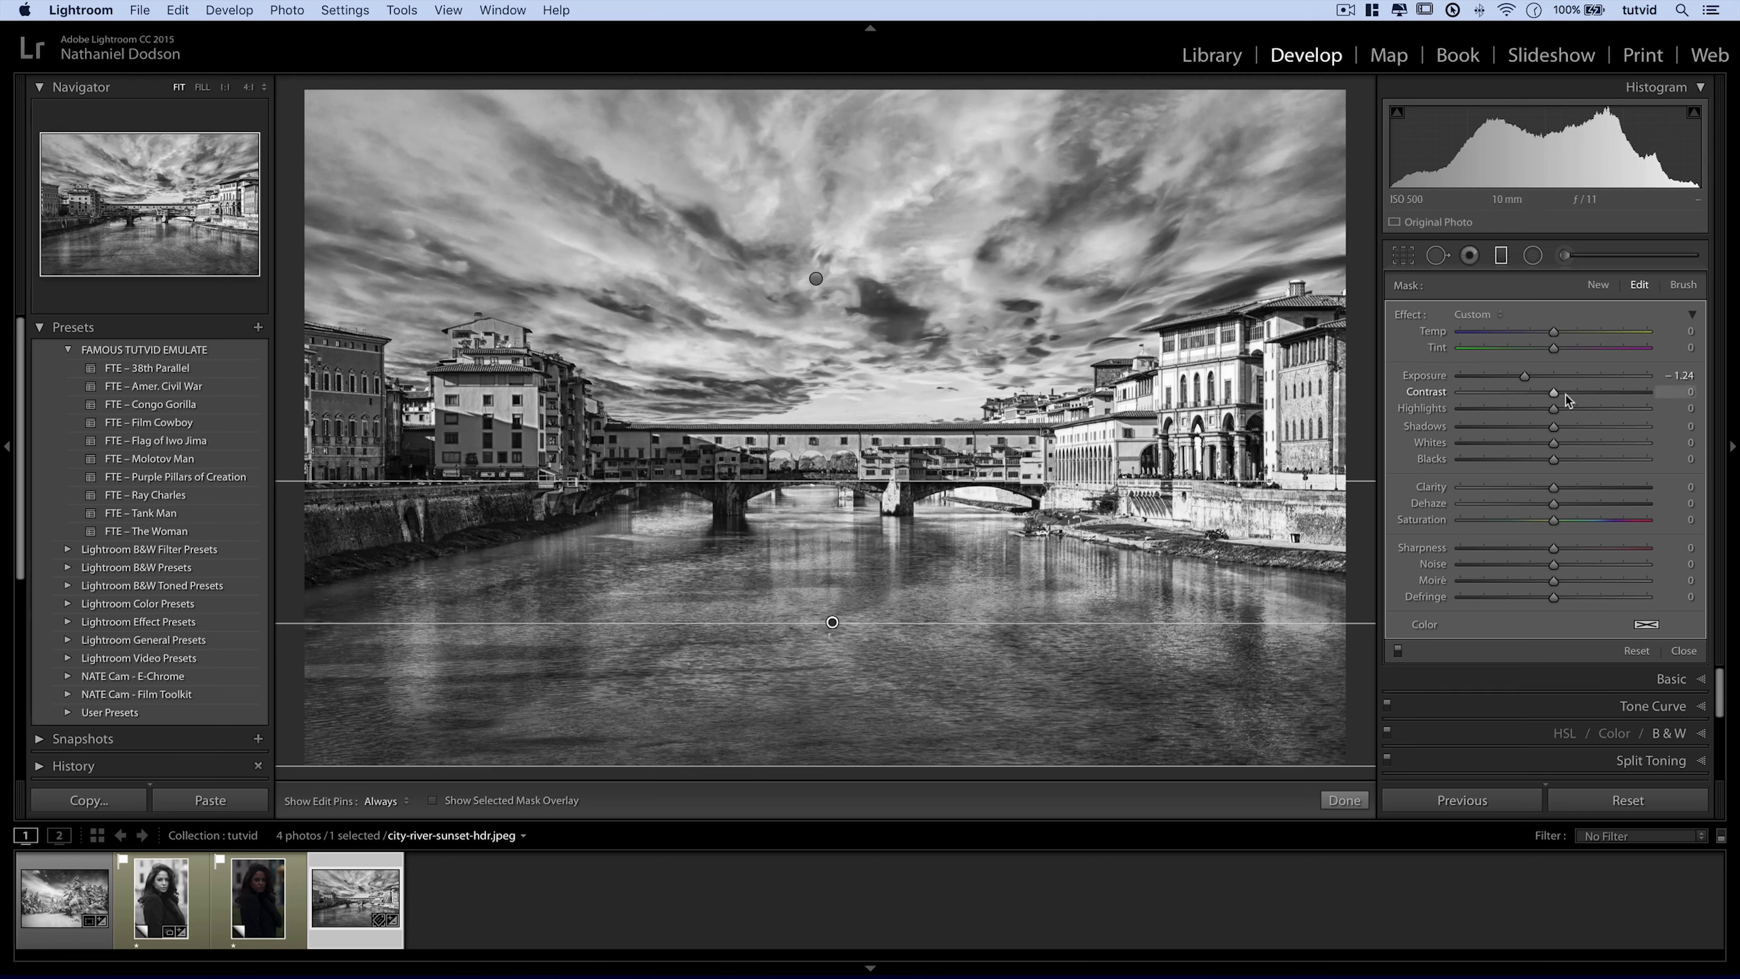
pyautogui.moveTo(1550, 459); pyautogui.dragTo(1527, 459)
pyautogui.moveTo(1588, 400); pyautogui.dragTo(1608, 396)
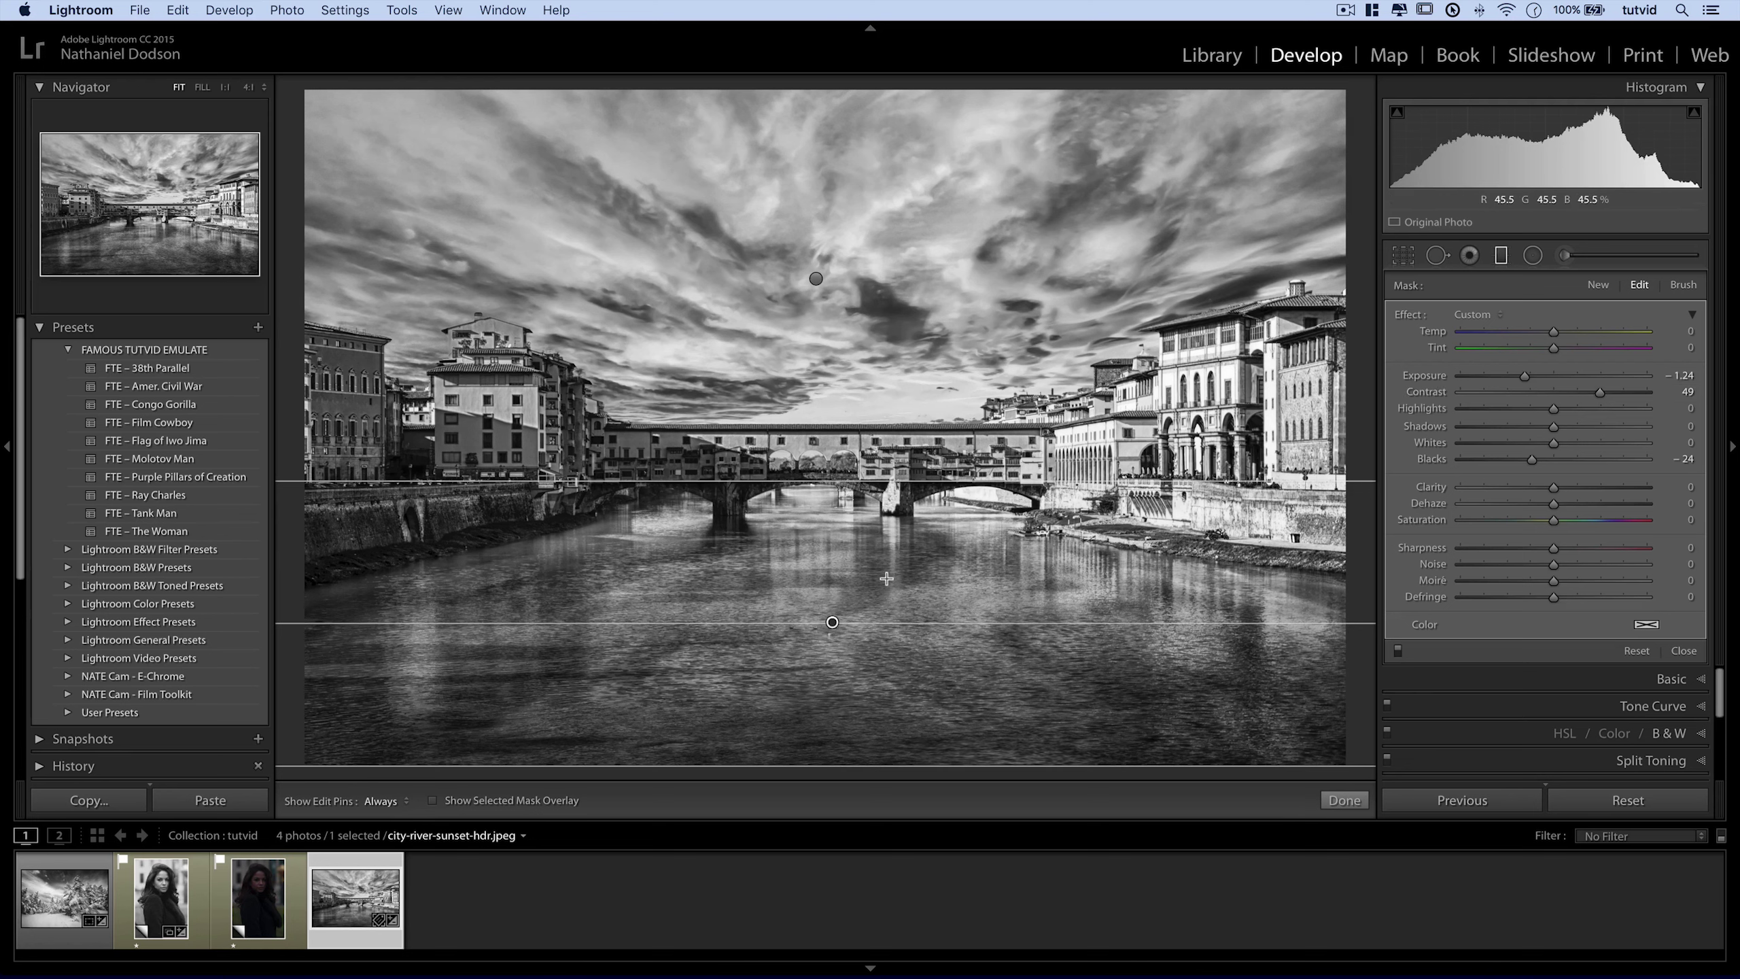
pyautogui.moveTo(1532, 376); pyautogui.dragTo(1508, 376)
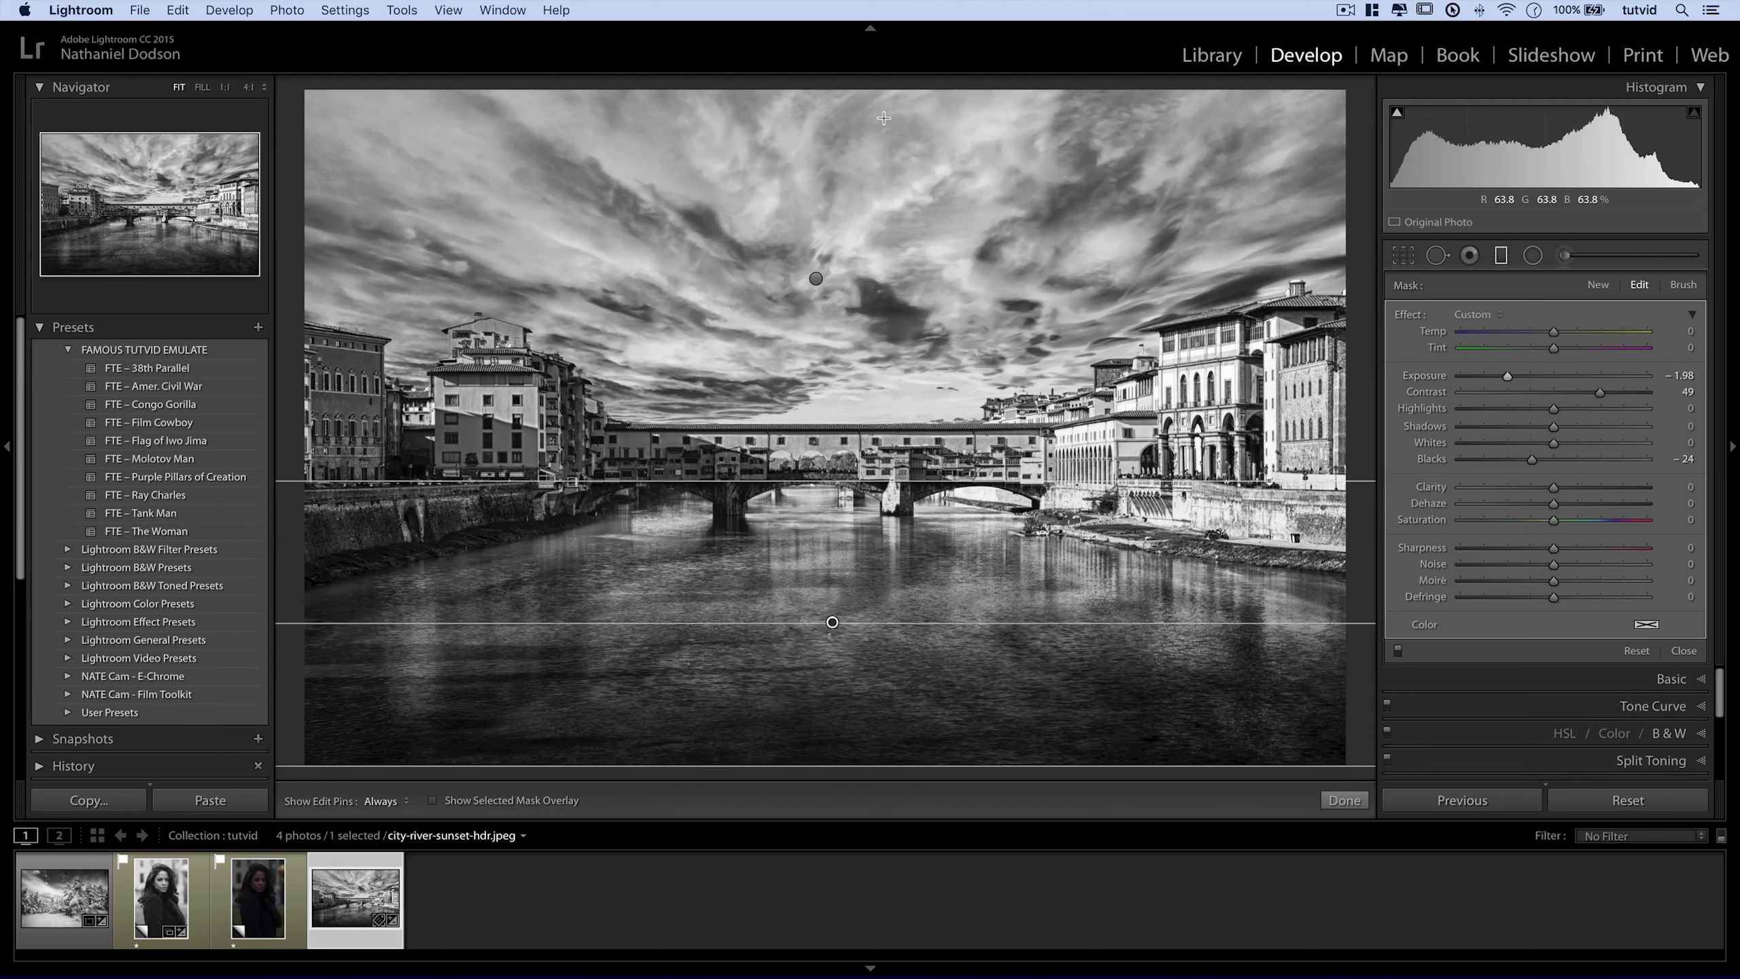
# Select the sky's graduated filter and set its Clarity to 26, Dehaze to 23 and Sharpness to 12.
pyautogui.moveTo(817, 280)
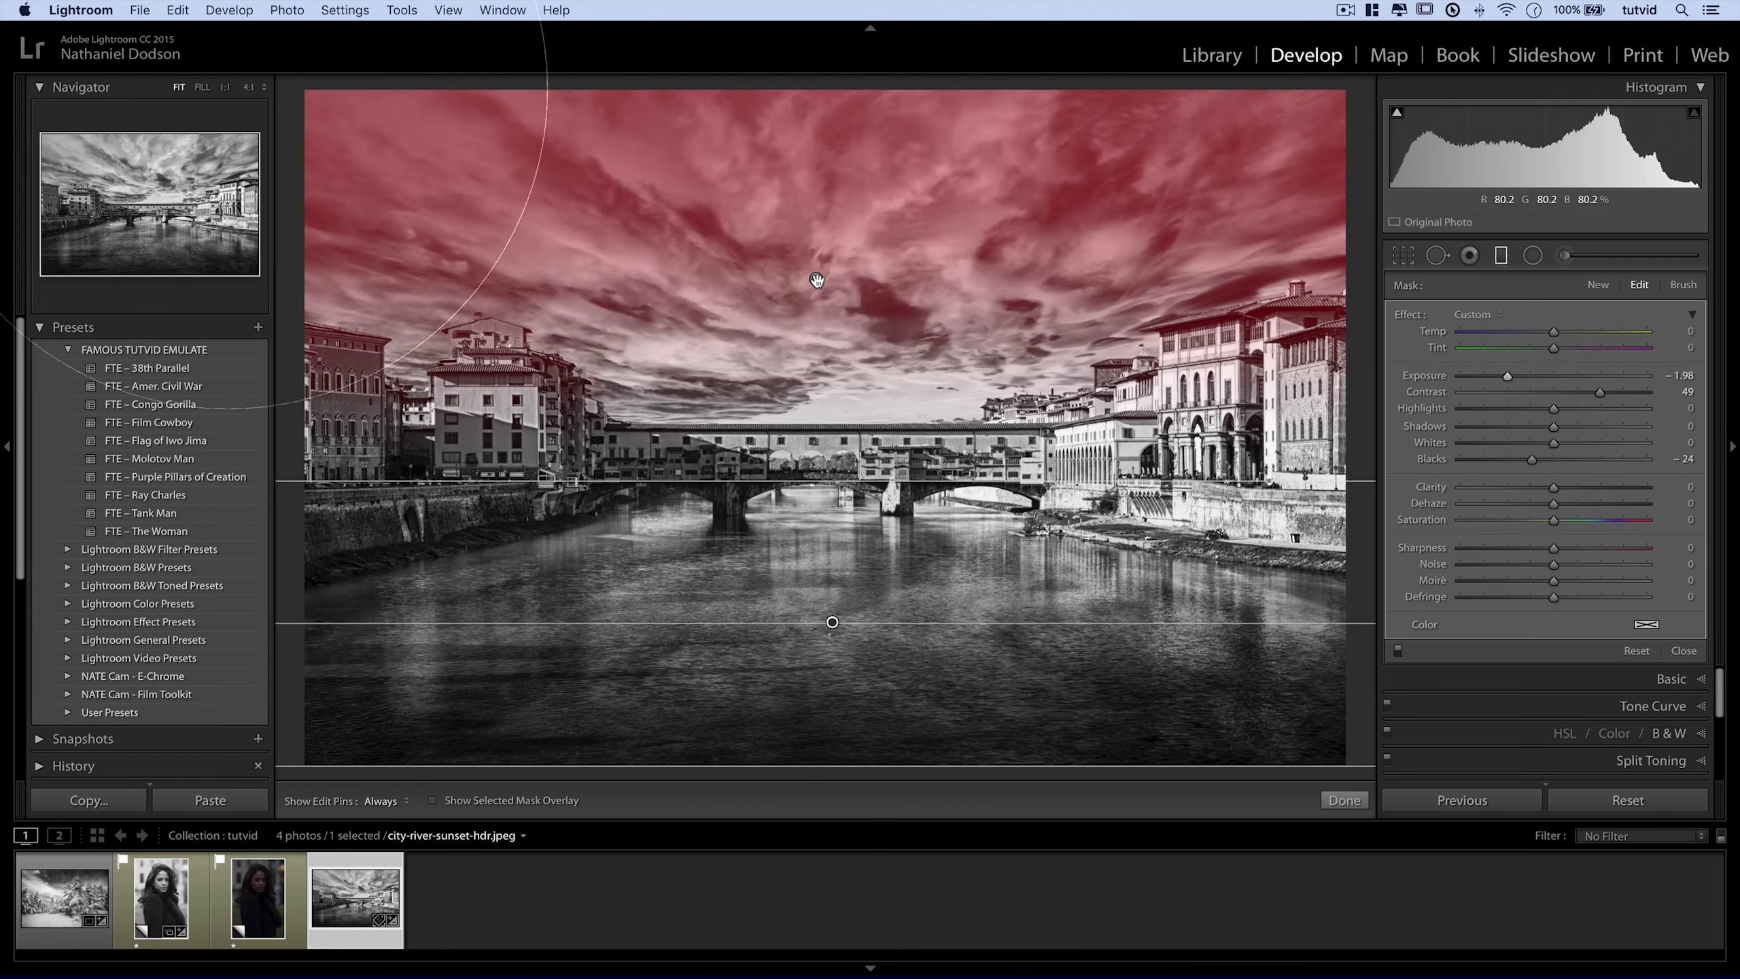
pyautogui.click(815, 280)
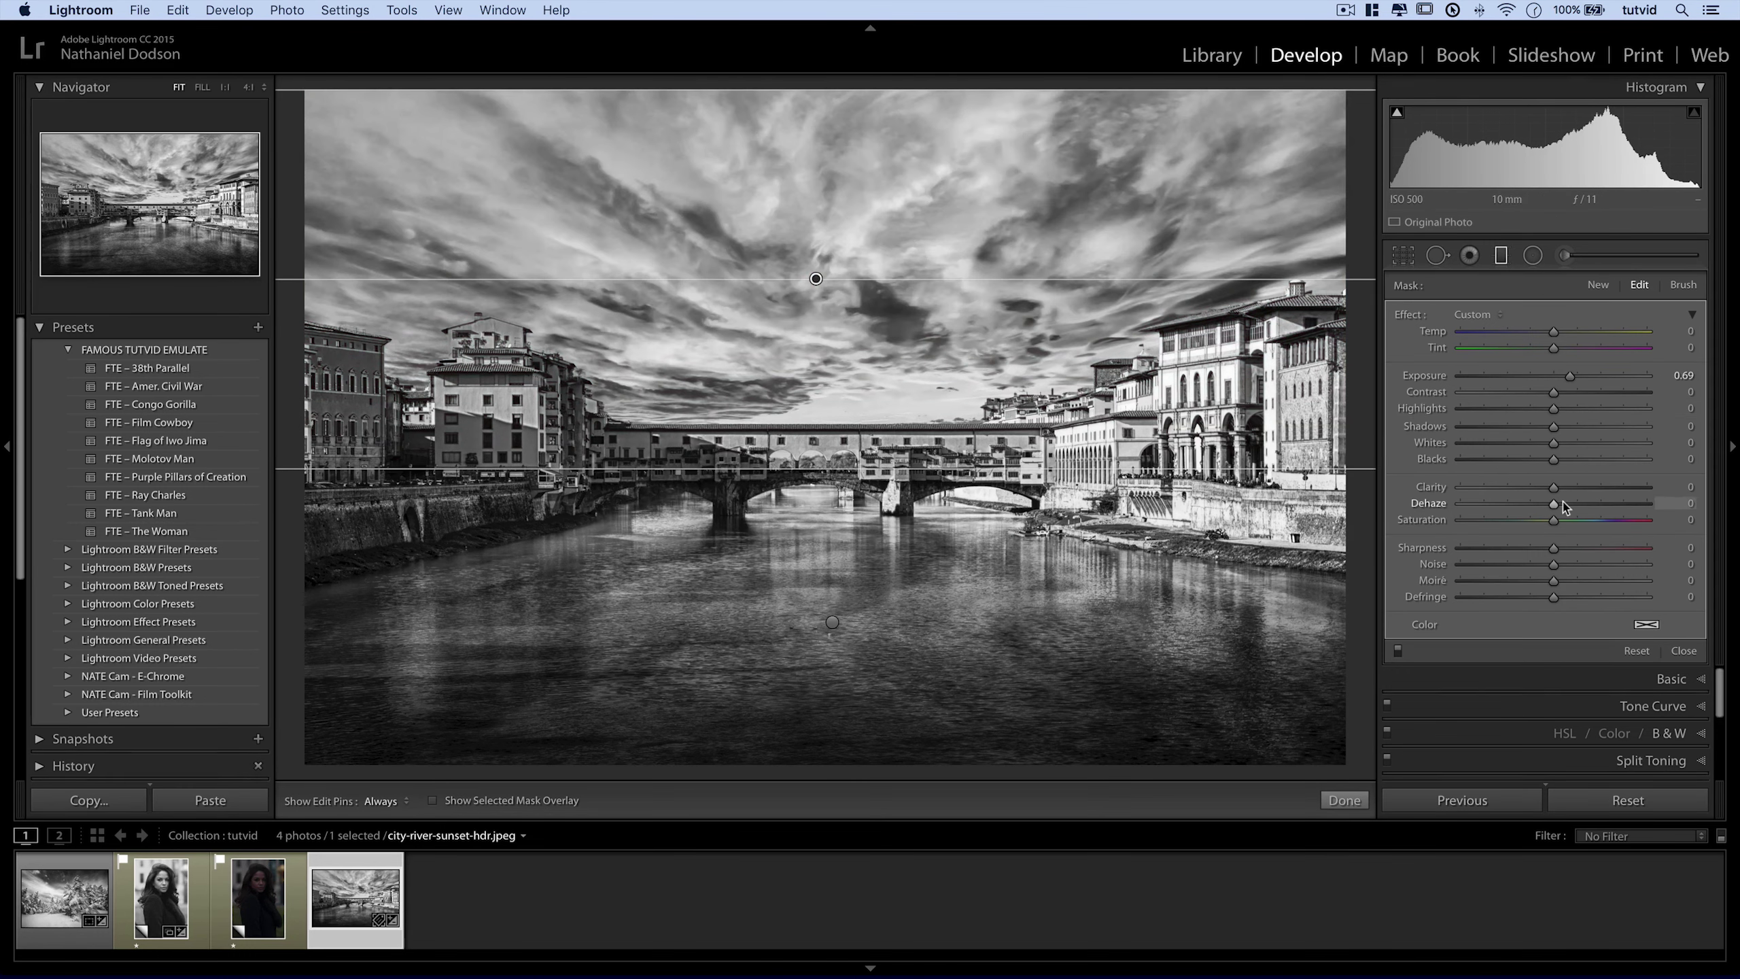
pyautogui.moveTo(1555, 503); pyautogui.dragTo(1578, 492)
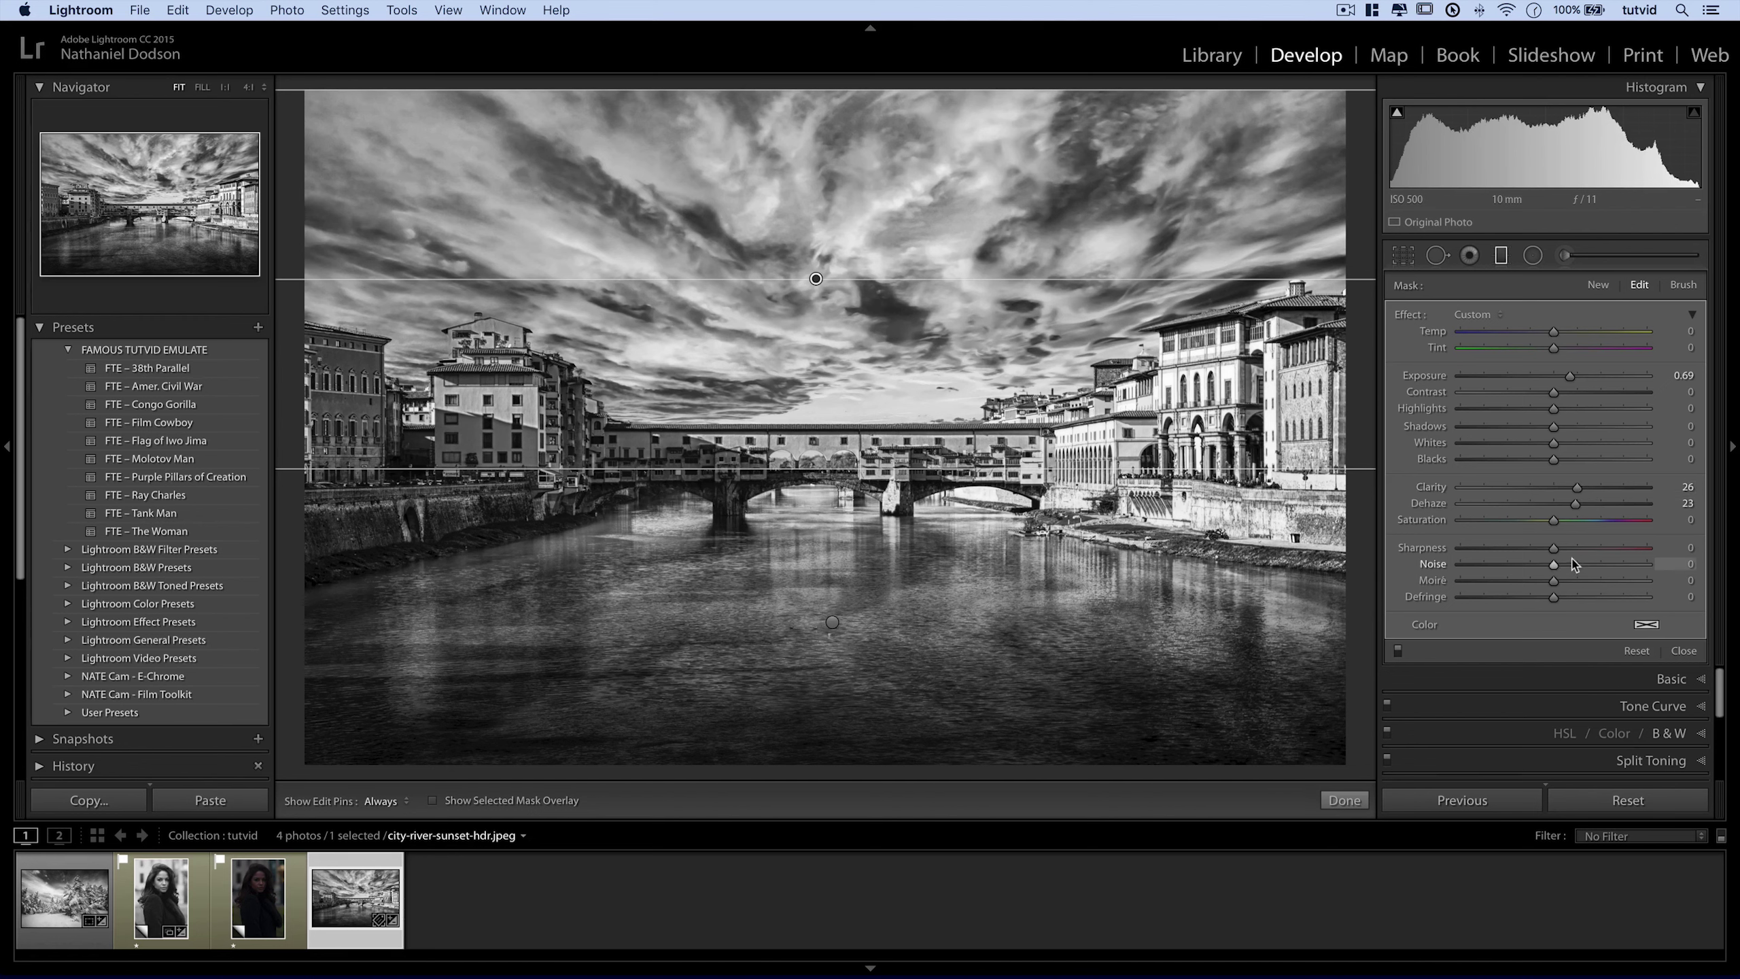
pyautogui.moveTo(1568, 547); pyautogui.dragTo(1565, 548)
# Compare the river photo with and without its graduated filters and close the Graduated Filter tool.
pyautogui.click(1398, 652)
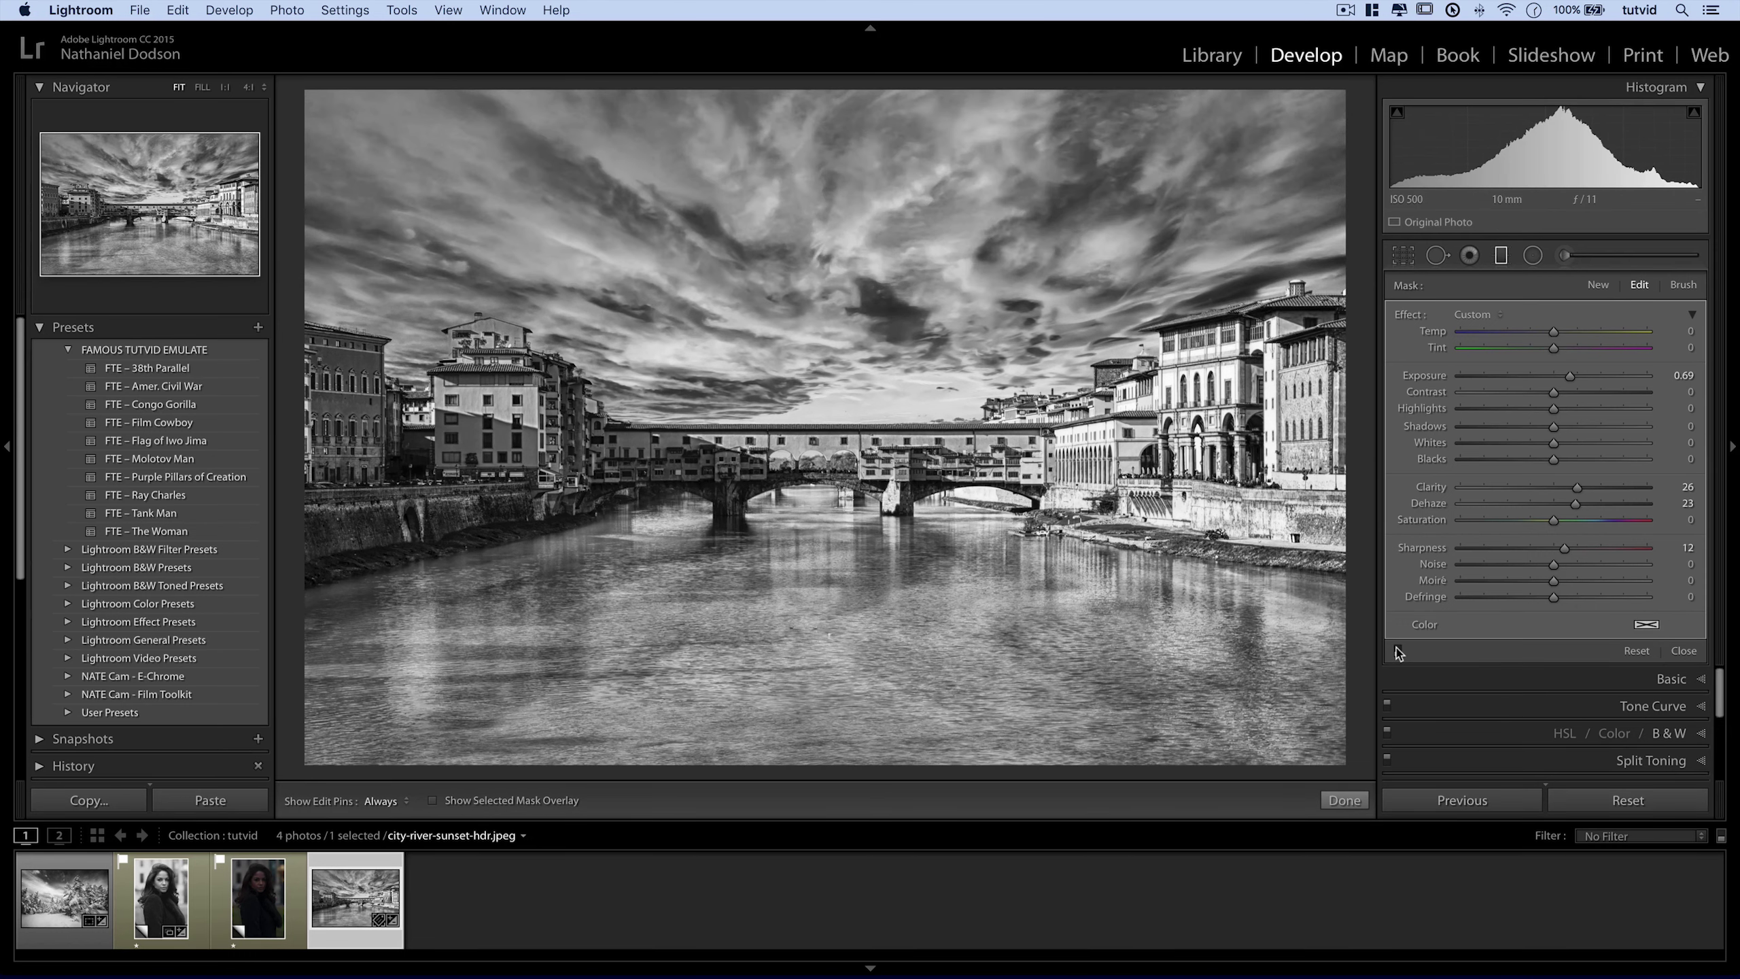
pyautogui.click(1398, 651)
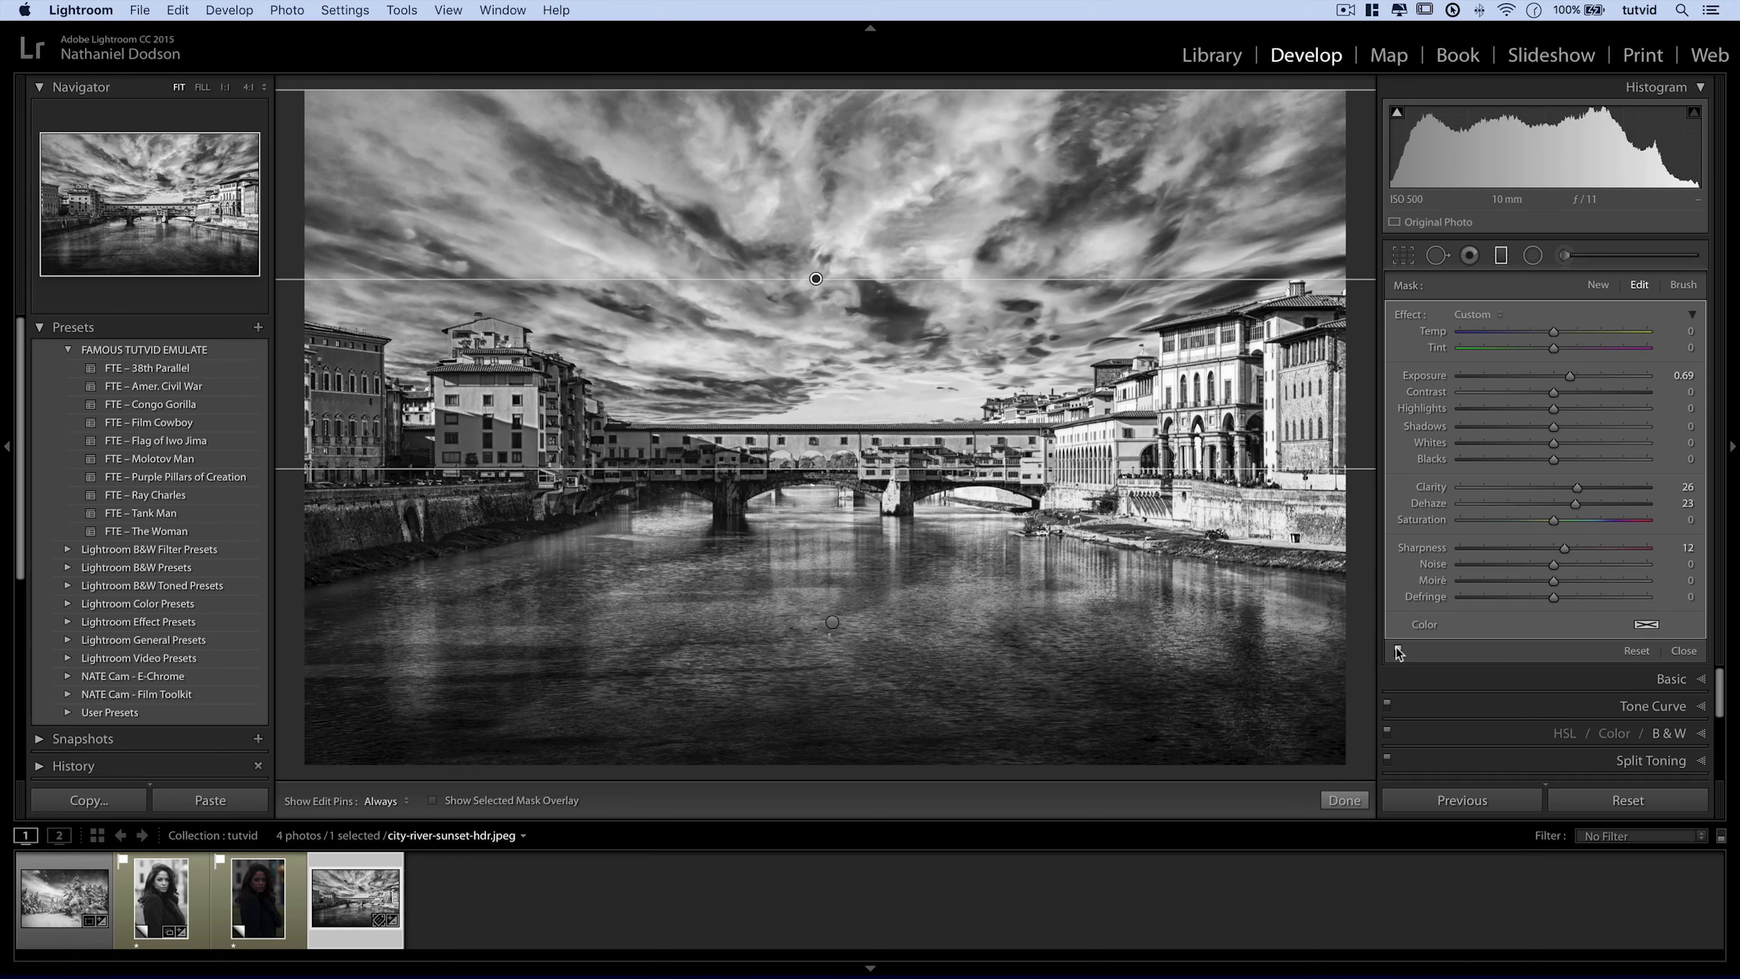
pyautogui.click(1504, 255)
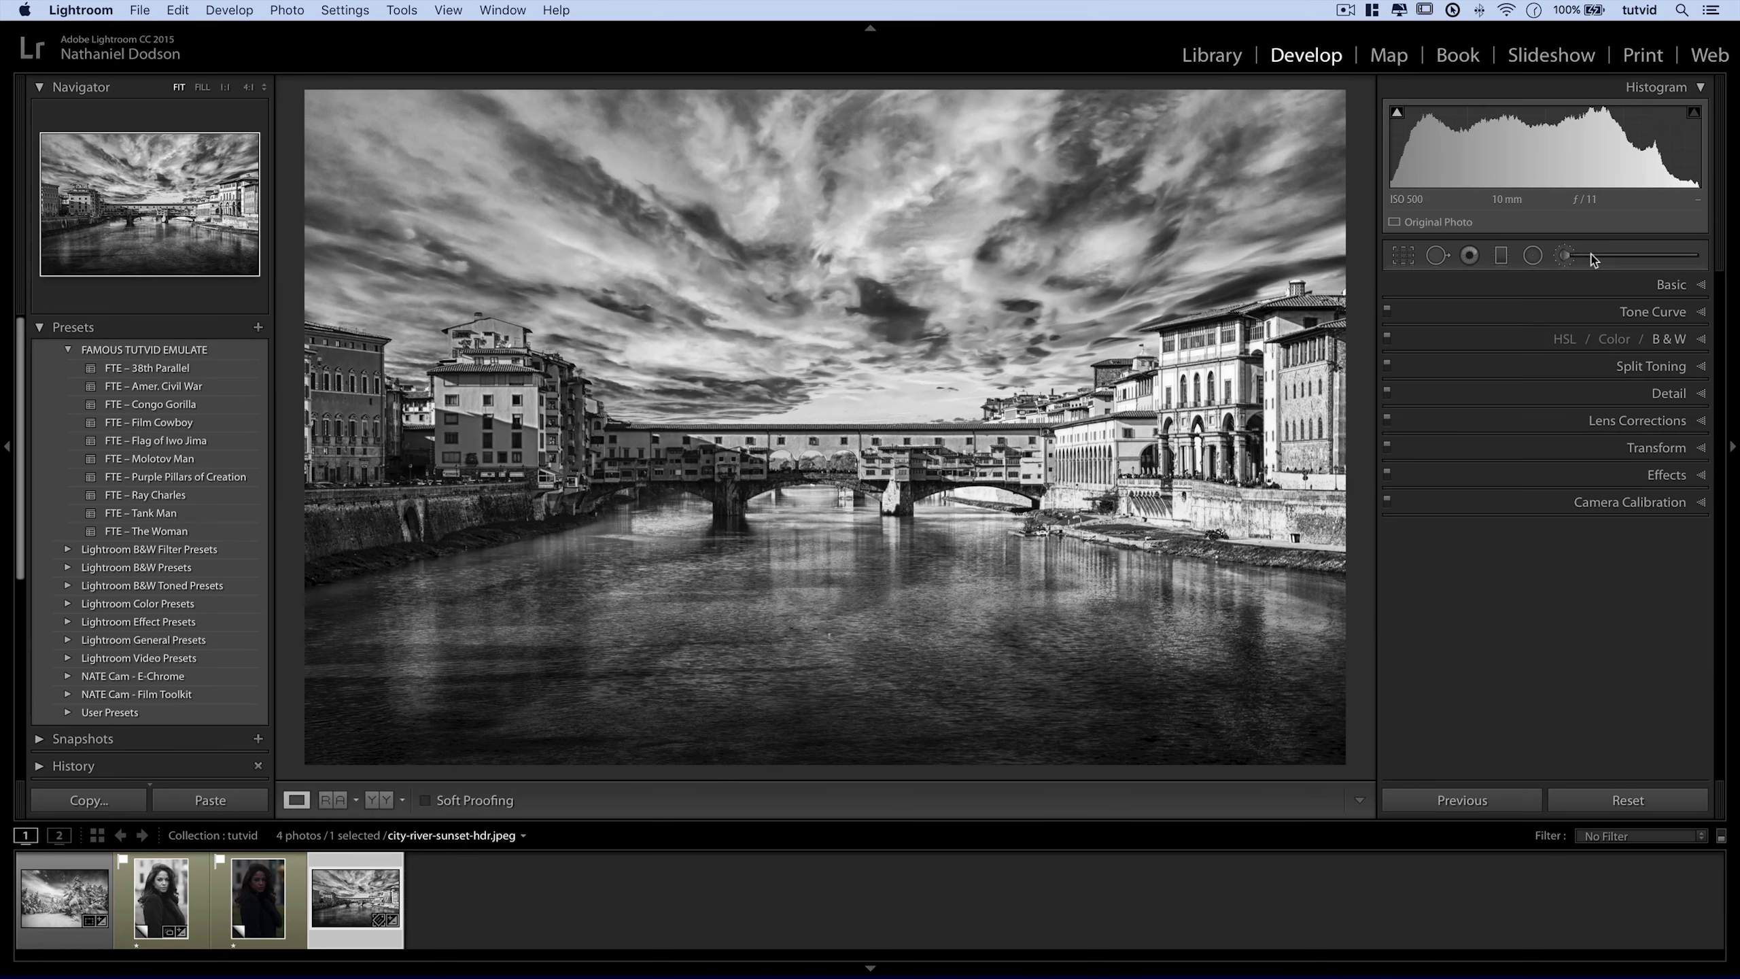
pyautogui.click(1591, 255)
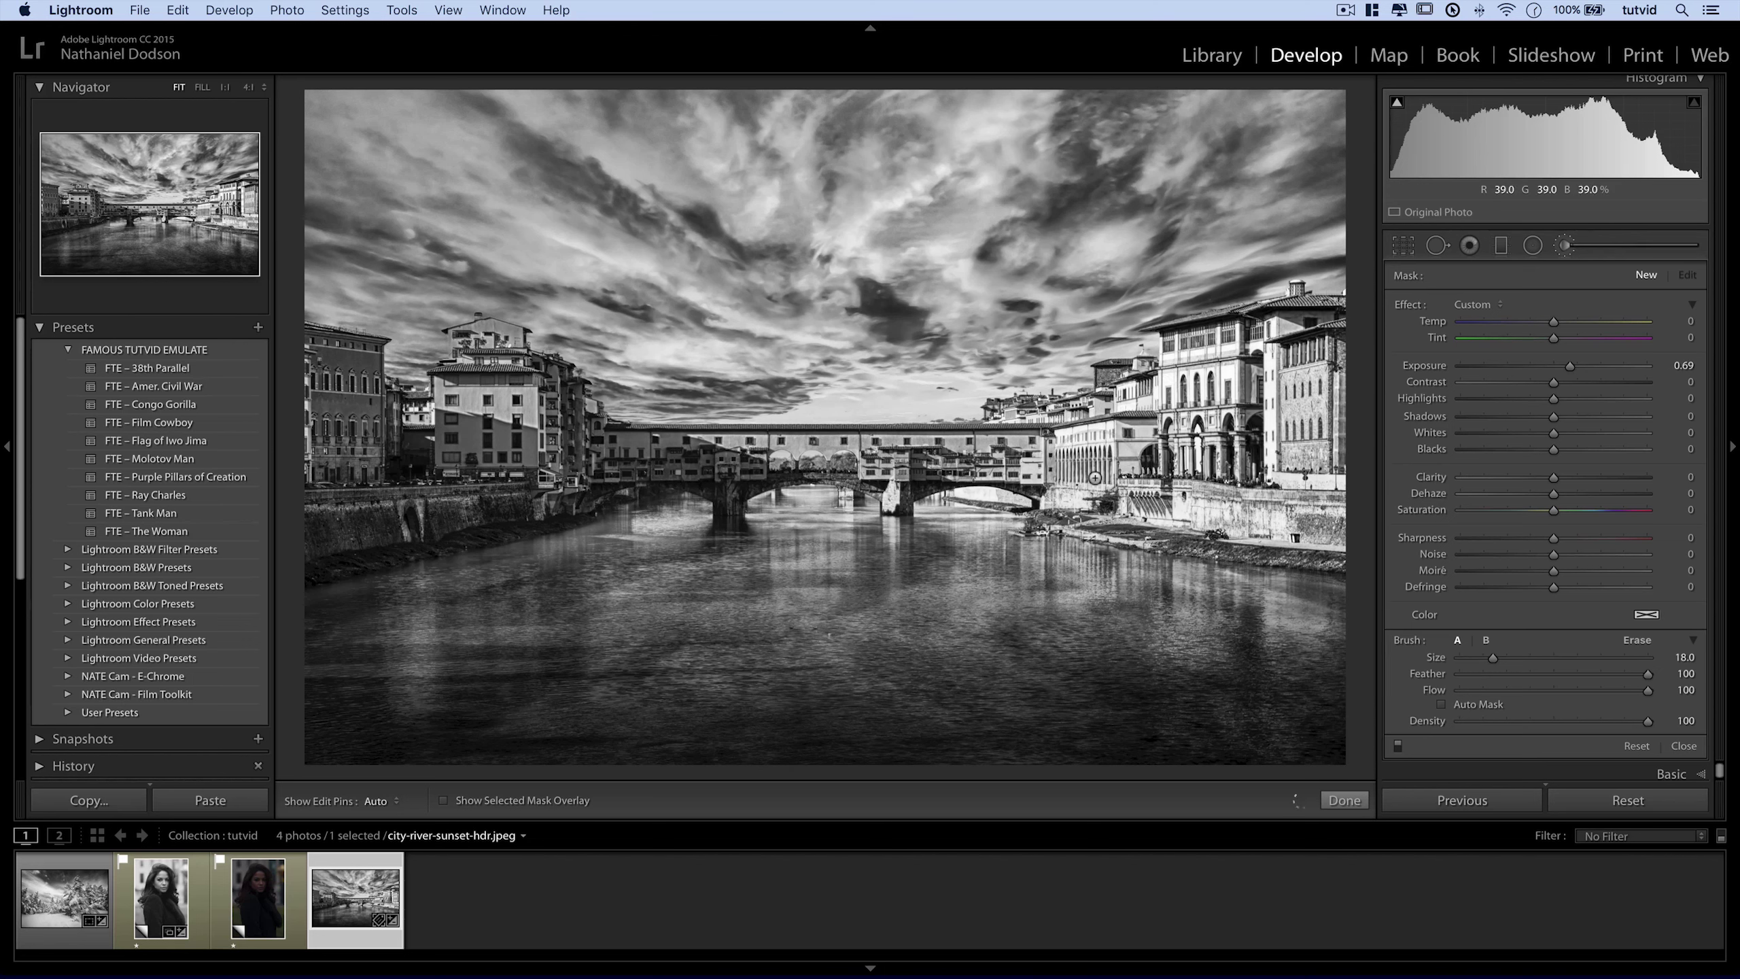
pyautogui.click(1564, 244)
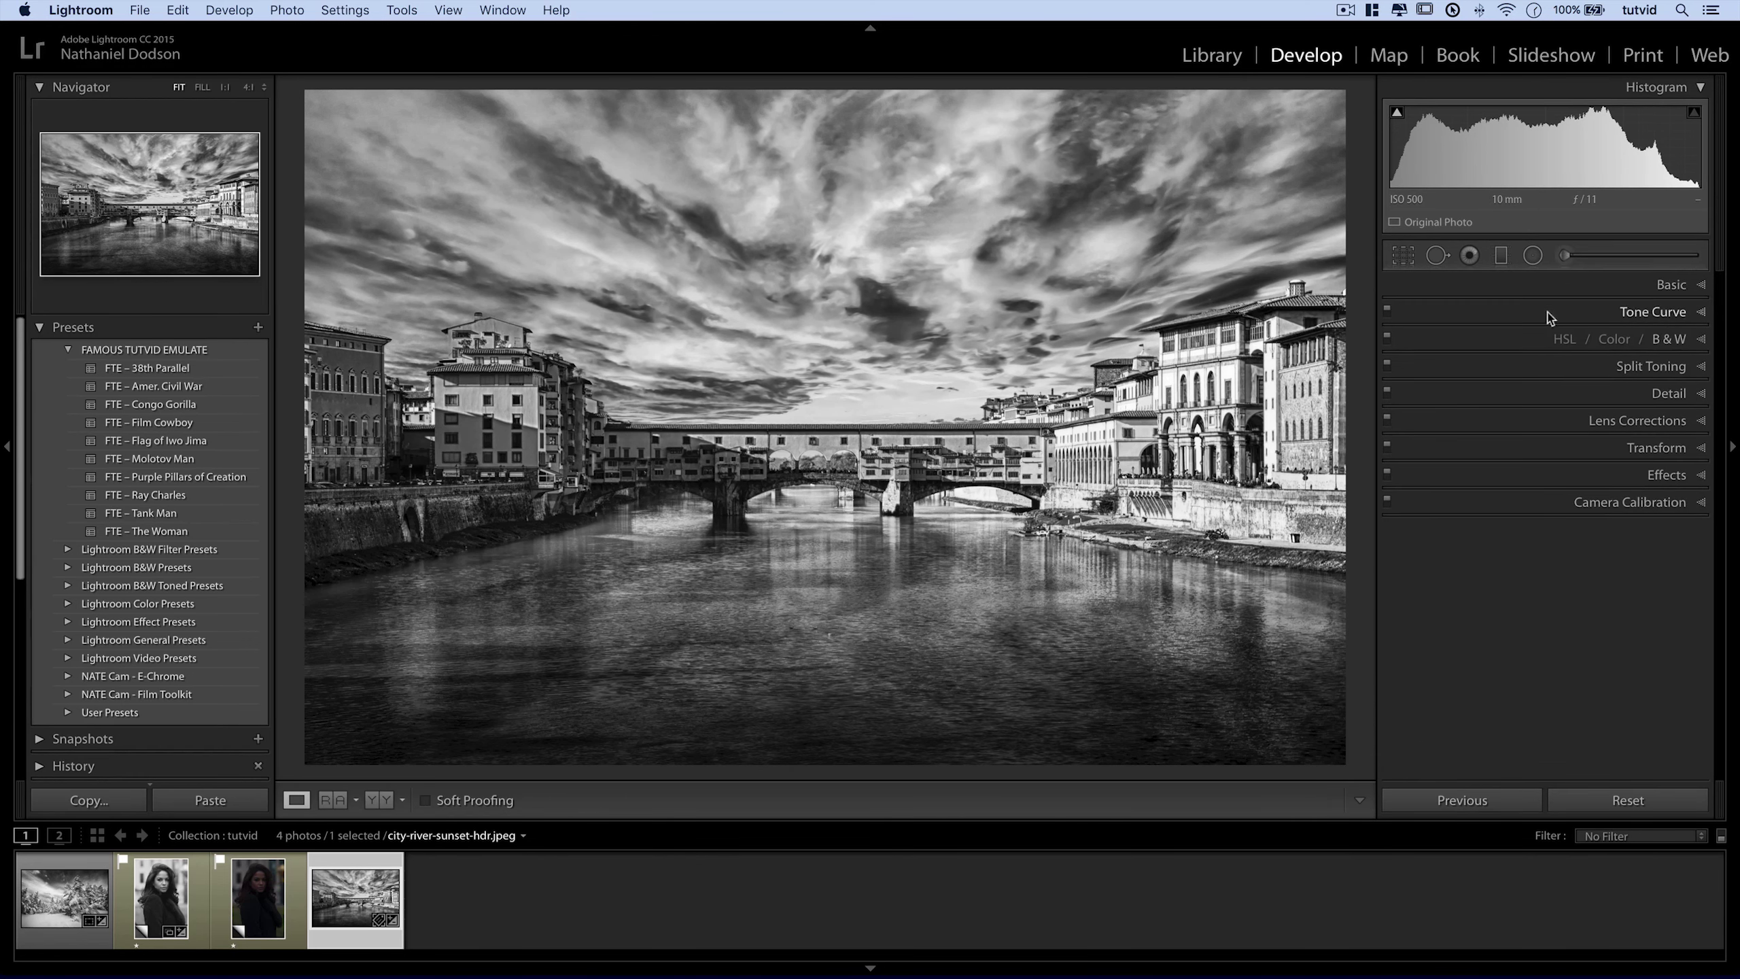